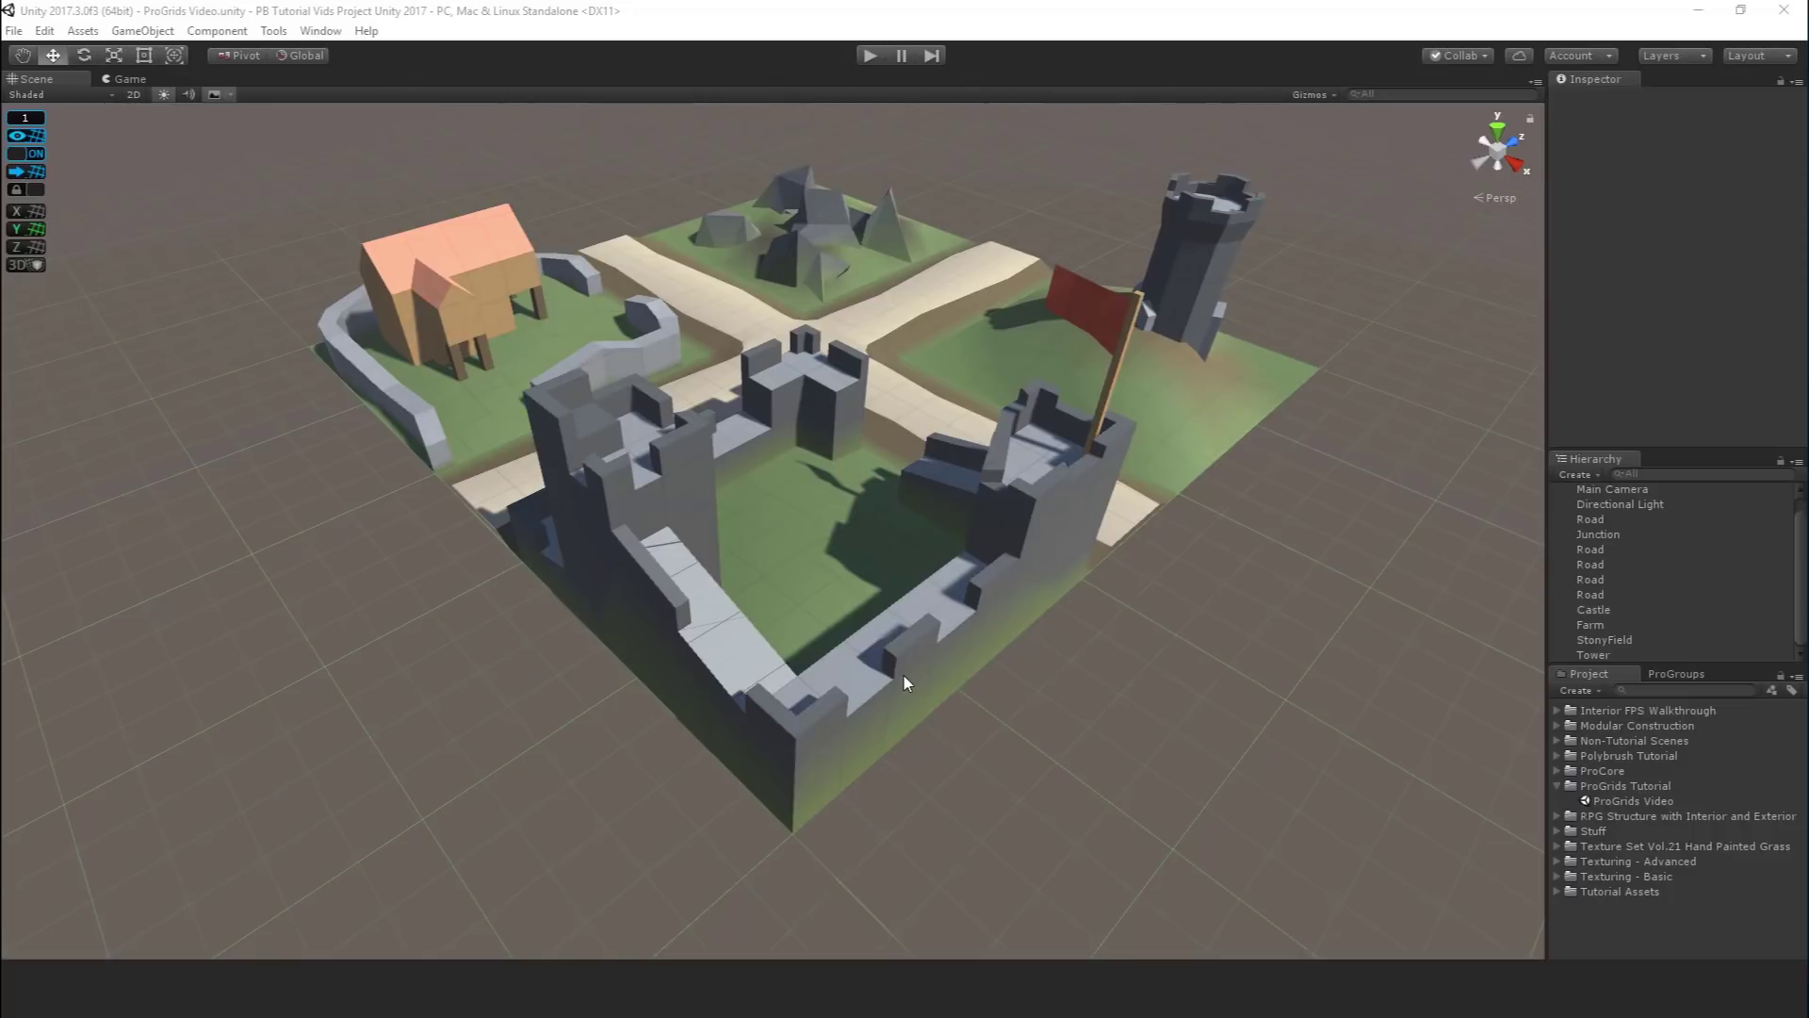
# - Move the Tower tile off its place and back, then select the Farm and StonyField tiles in turn
pyautogui.keyDown('alt'); pyautogui.moveTo(890, 636); pyautogui.dragTo(1004, 404); pyautogui.keyUp('alt')
pyautogui.click(1014, 399)
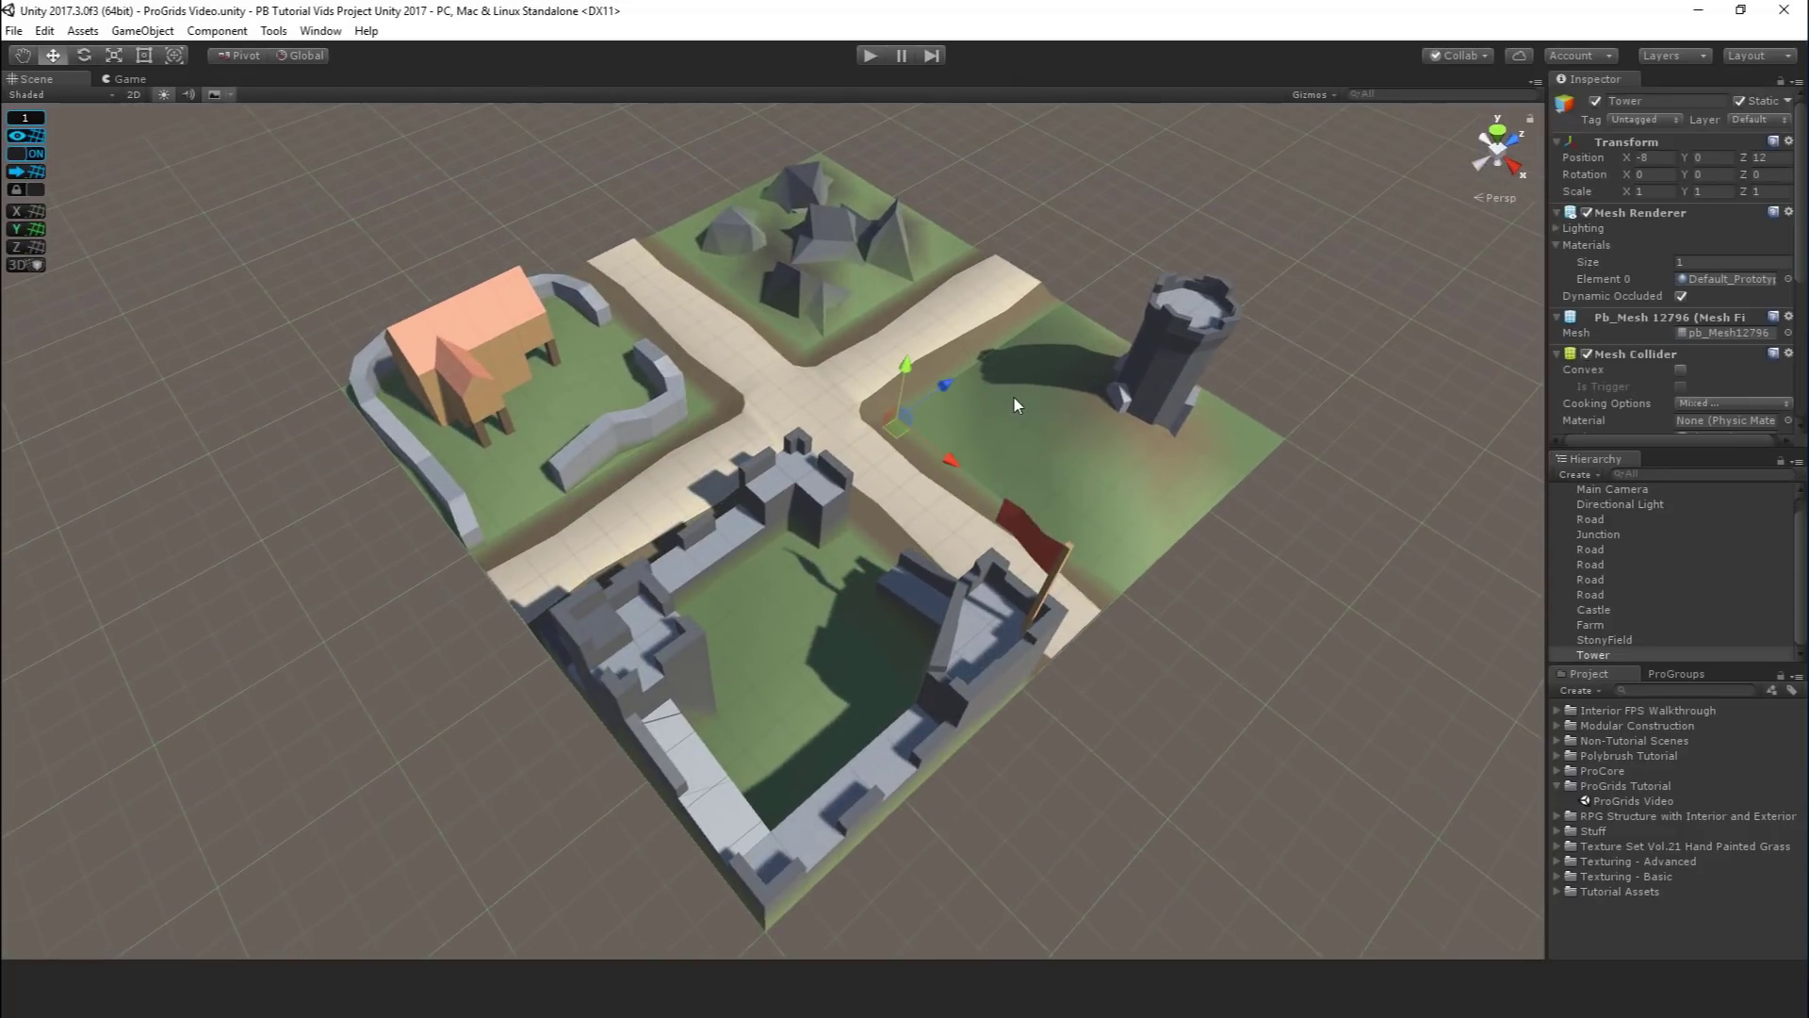
pyautogui.moveTo(903, 438)
pyautogui.mouseDown()
pyautogui.moveTo(1020, 463)
pyautogui.moveTo(977, 396)
pyautogui.moveTo(989, 415)
pyautogui.moveTo(939, 443)
pyautogui.moveTo(890, 430)
pyautogui.mouseUp()
pyautogui.click(571, 407)
pyautogui.click(829, 283)
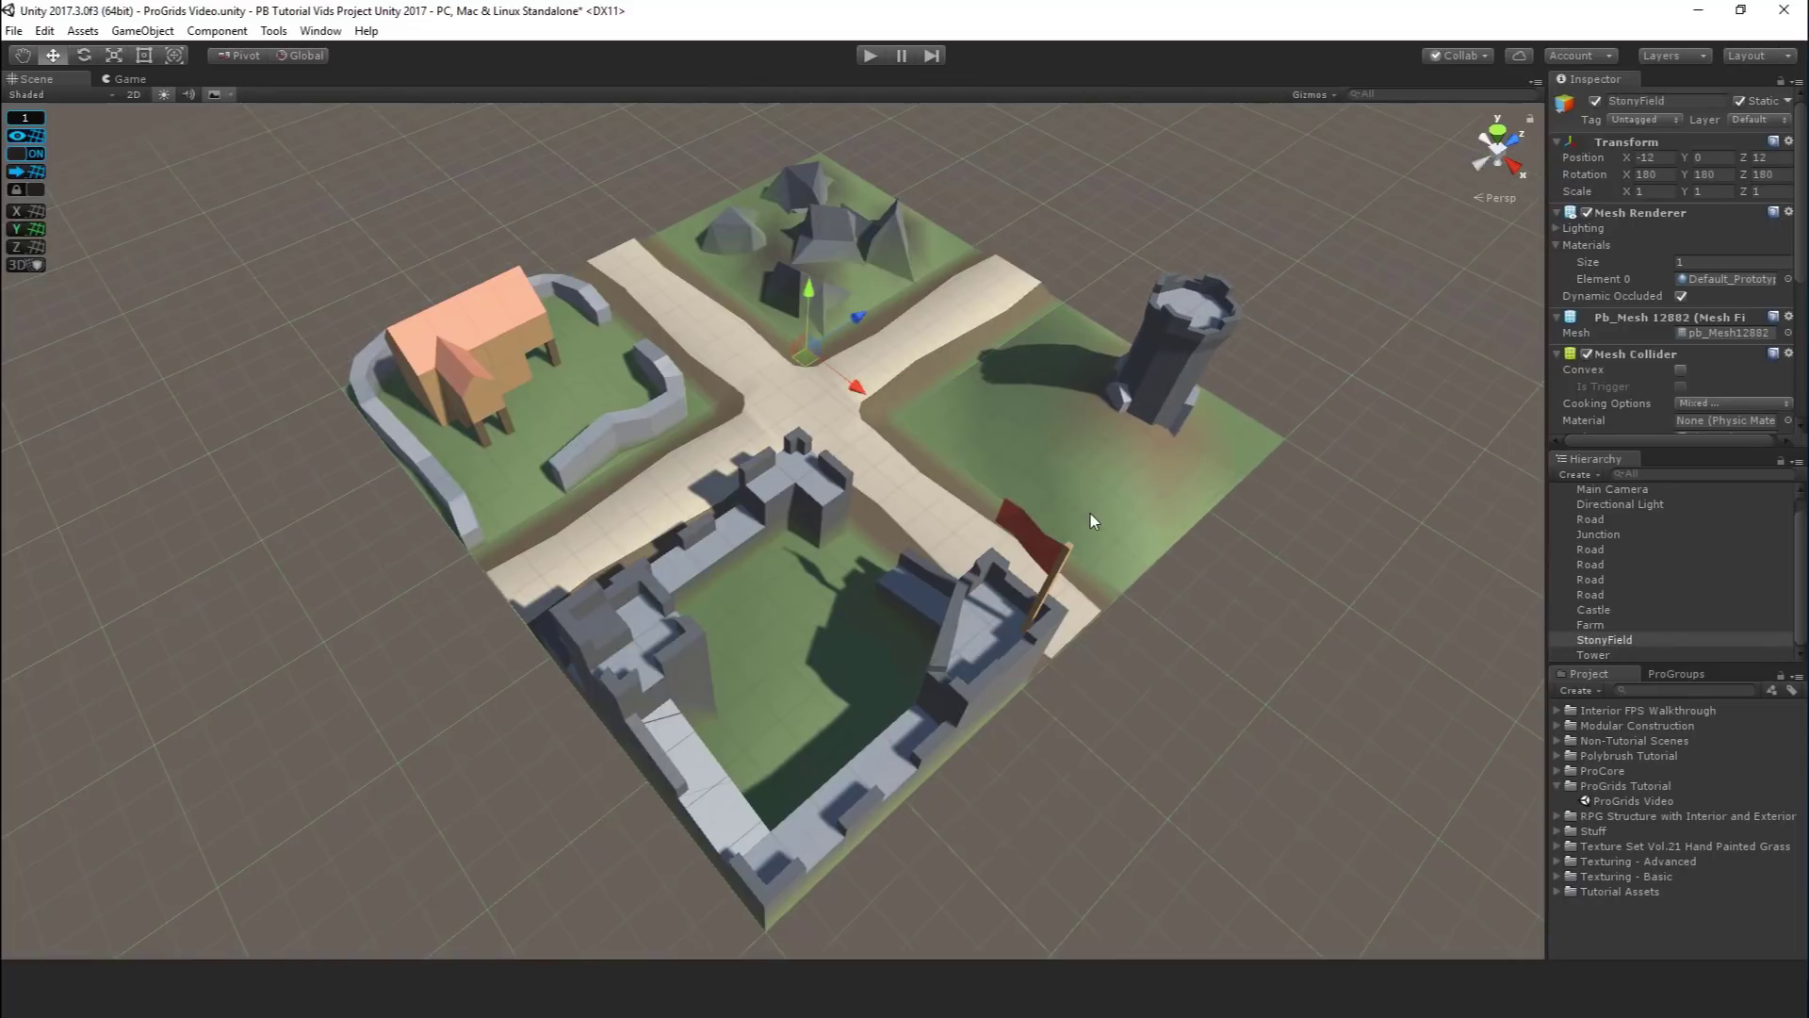
# - Select the Castle and open it for ProBuilder face editing with a snap increment of 0.25
pyautogui.scroll(8, 842, 631)
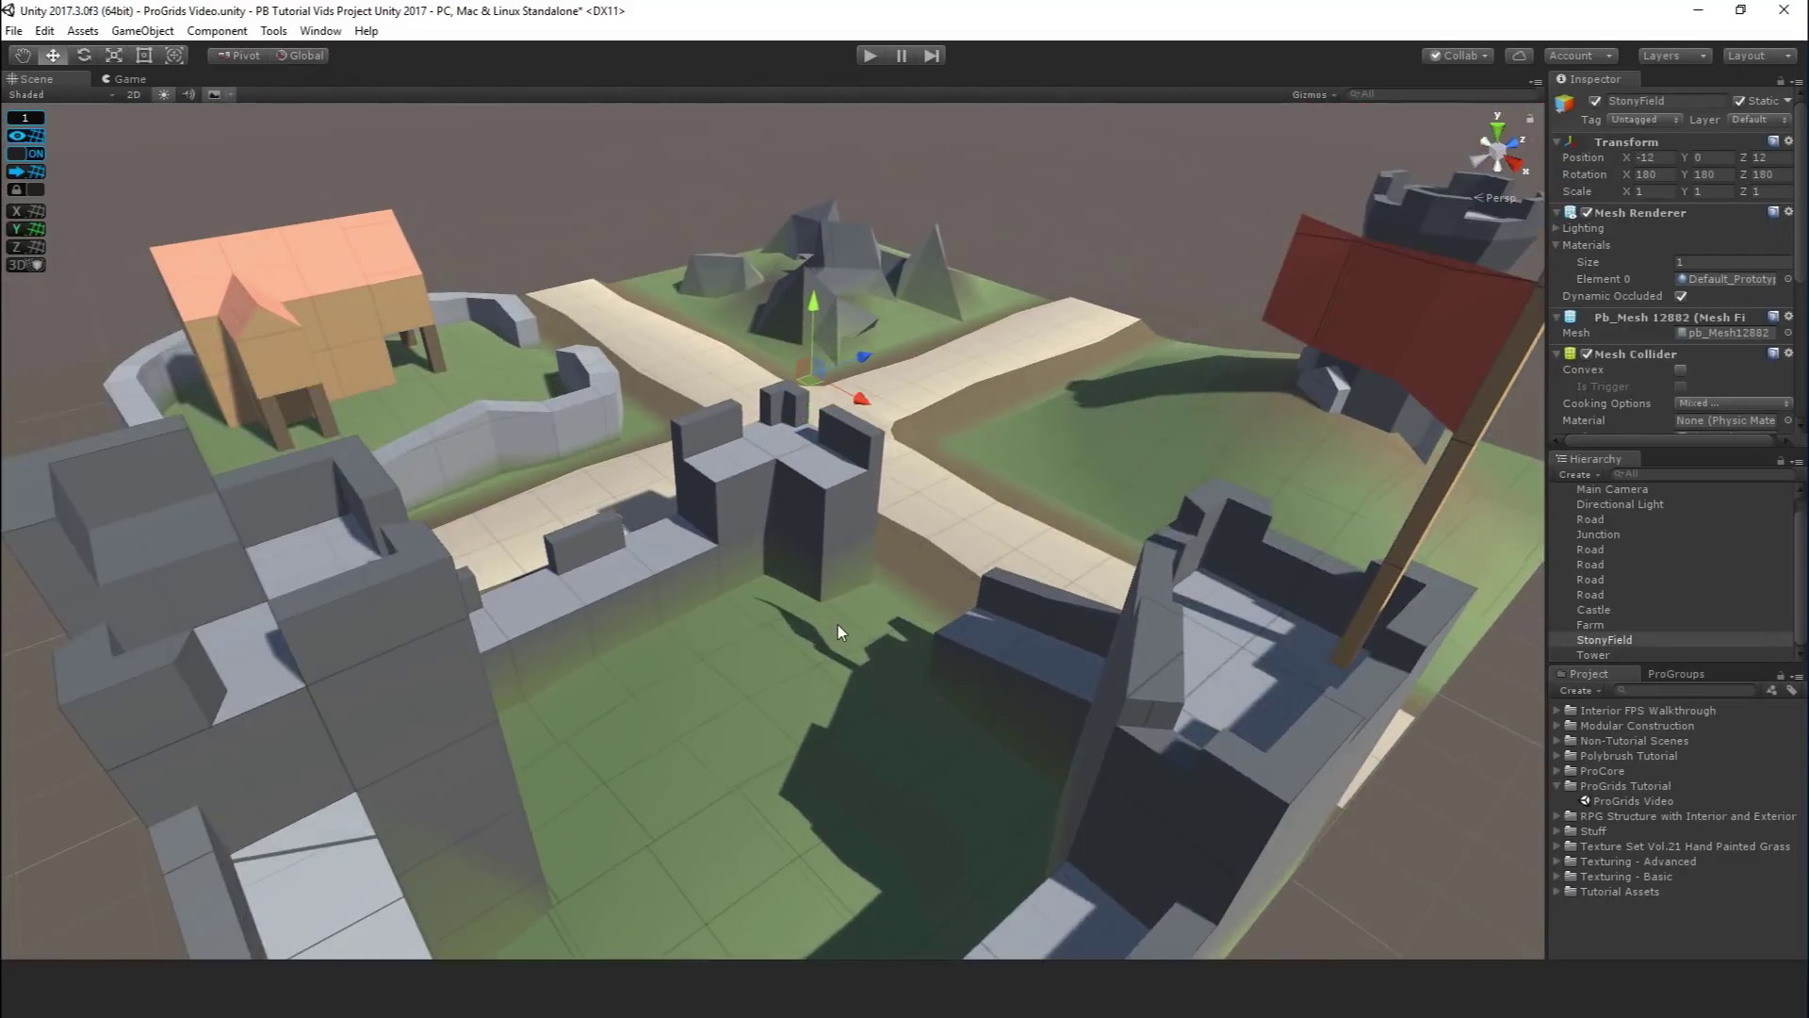
pyautogui.scroll(5, 838, 621)
pyautogui.click(840, 616)
pyautogui.scroll(-5, 1619, 307)
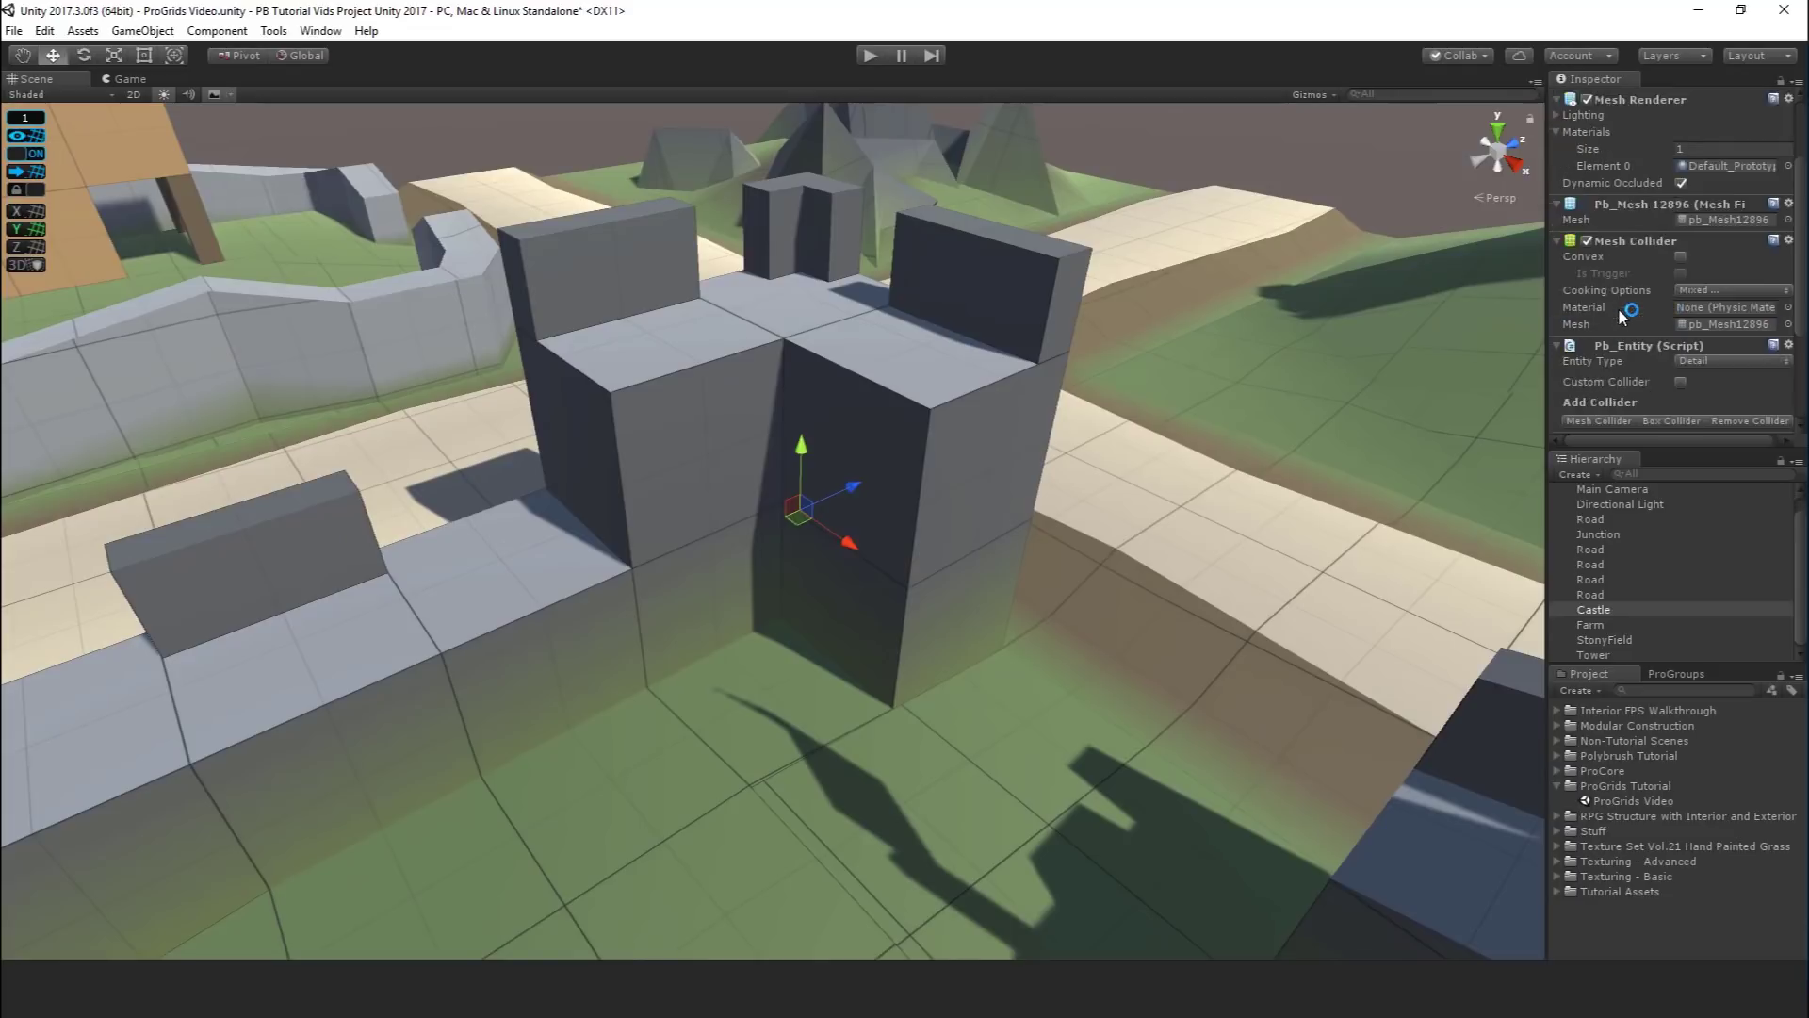
pyautogui.moveTo(872, 289); pyautogui.dragTo(964, 388, button='middle')
pyautogui.click(817, 122)
pyautogui.click(1022, 409)
pyautogui.moveTo(1083, 369); pyautogui.dragTo(961, 502)
# - Select faces of the battlements on the castle's inner corner and shift the small corner merlon's side face slightly along the grid
pyautogui.click(748, 445)
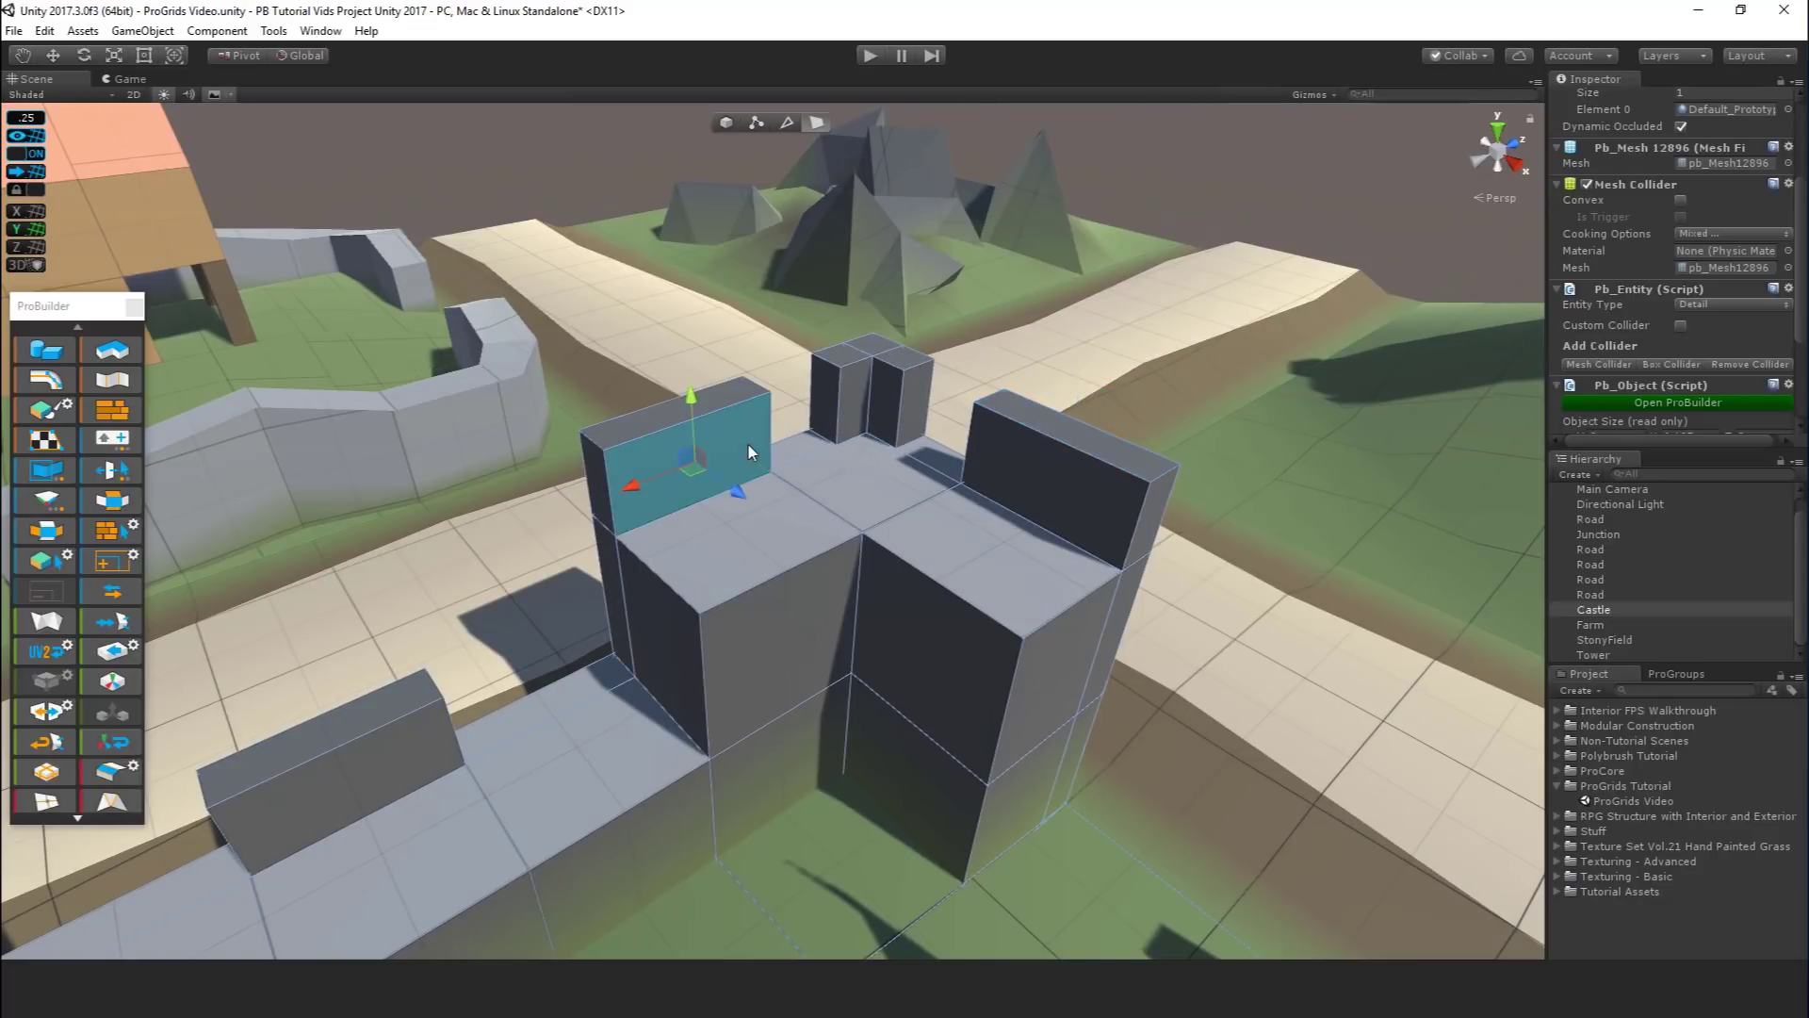
pyautogui.click(705, 550)
pyautogui.click(823, 414)
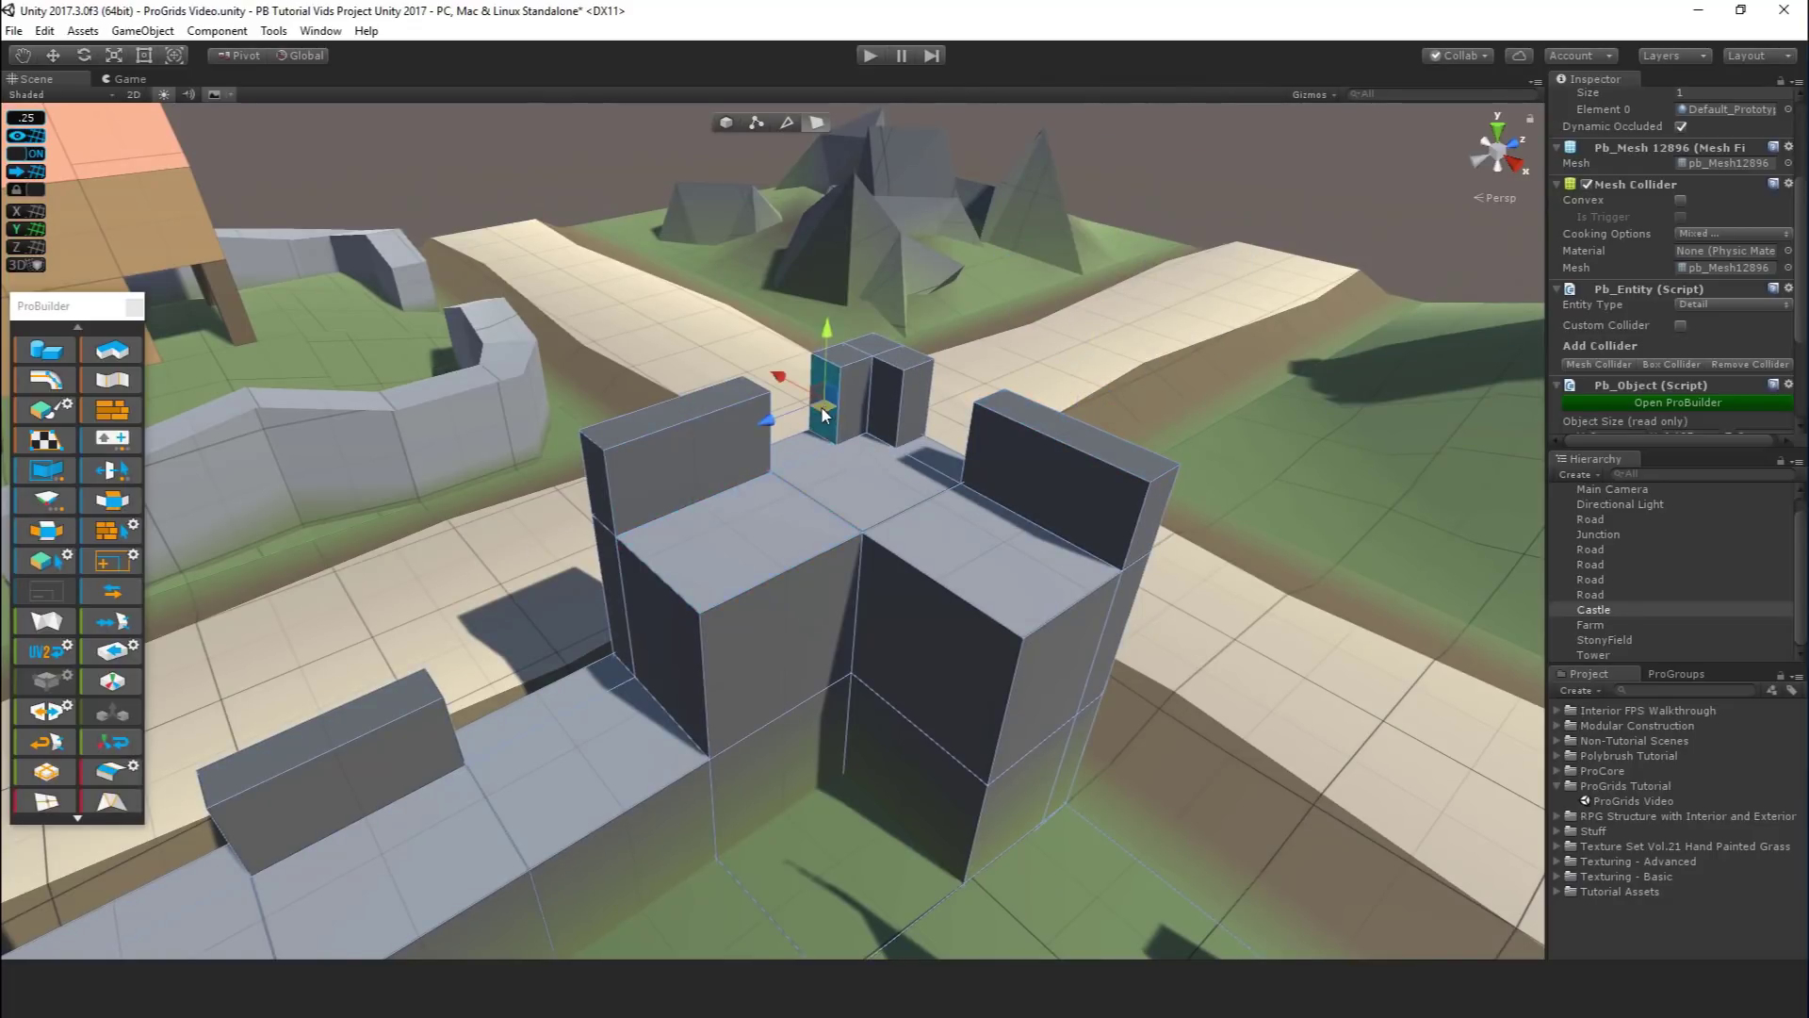
pyautogui.moveTo(771, 422)
pyautogui.mouseDown()
pyautogui.moveTo(727, 462)
pyautogui.moveTo(824, 416)
pyautogui.moveTo(779, 452)
pyautogui.mouseUp()
# - Return the Castle from face editing to object mode and close the ProBuilder window
pyautogui.scroll(-2, 902, 535)
pyautogui.scroll(-10, 900, 536)
pyautogui.moveTo(816, 557); pyautogui.dragTo(838, 446, button='middle')
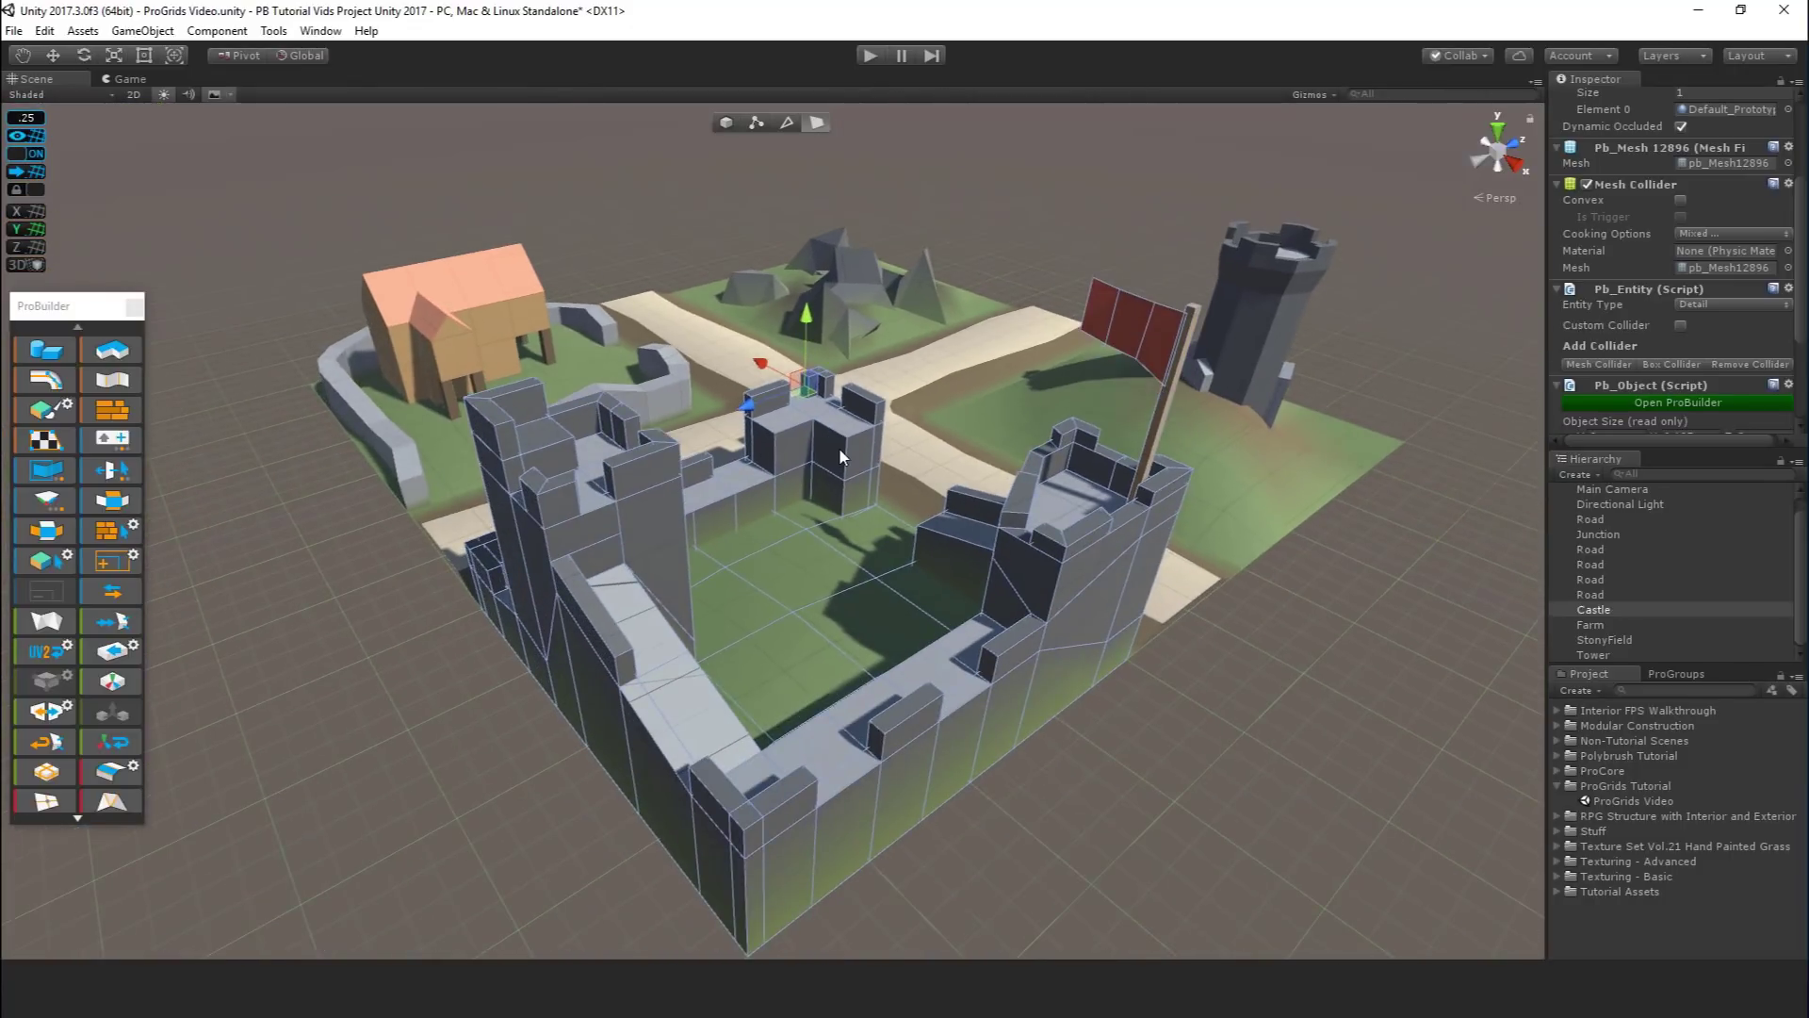
pyautogui.press('Escape')
pyautogui.scroll(-2, 925, 476)
pyautogui.keyDown('alt'); pyautogui.moveTo(925, 476); pyautogui.dragTo(945, 515); pyautogui.keyUp('alt')
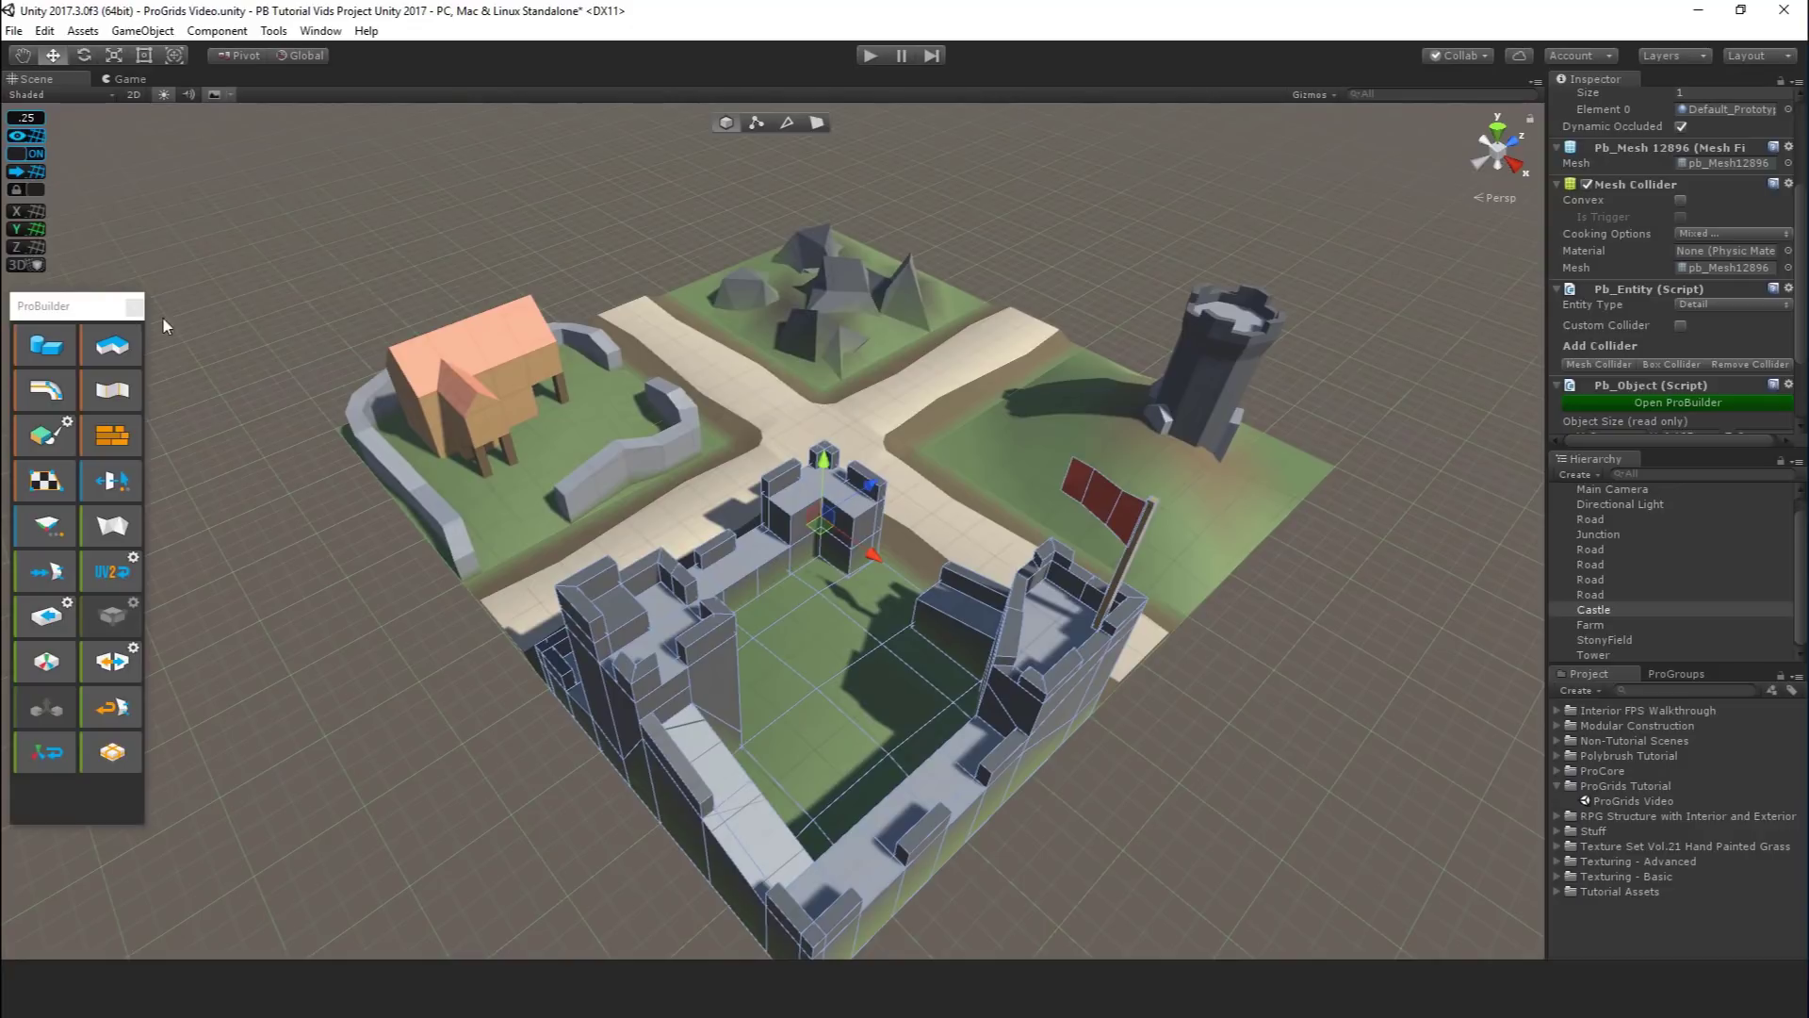
pyautogui.click(130, 306)
pyautogui.click(132, 308)
# - Select the Tower tile and move it away from the road corner with a snap increment of 1
pyautogui.keyDown('alt'); pyautogui.moveTo(612, 471); pyautogui.dragTo(919, 500); pyautogui.keyUp('alt')
pyautogui.click(940, 373)
pyautogui.scroll(6, 924, 502)
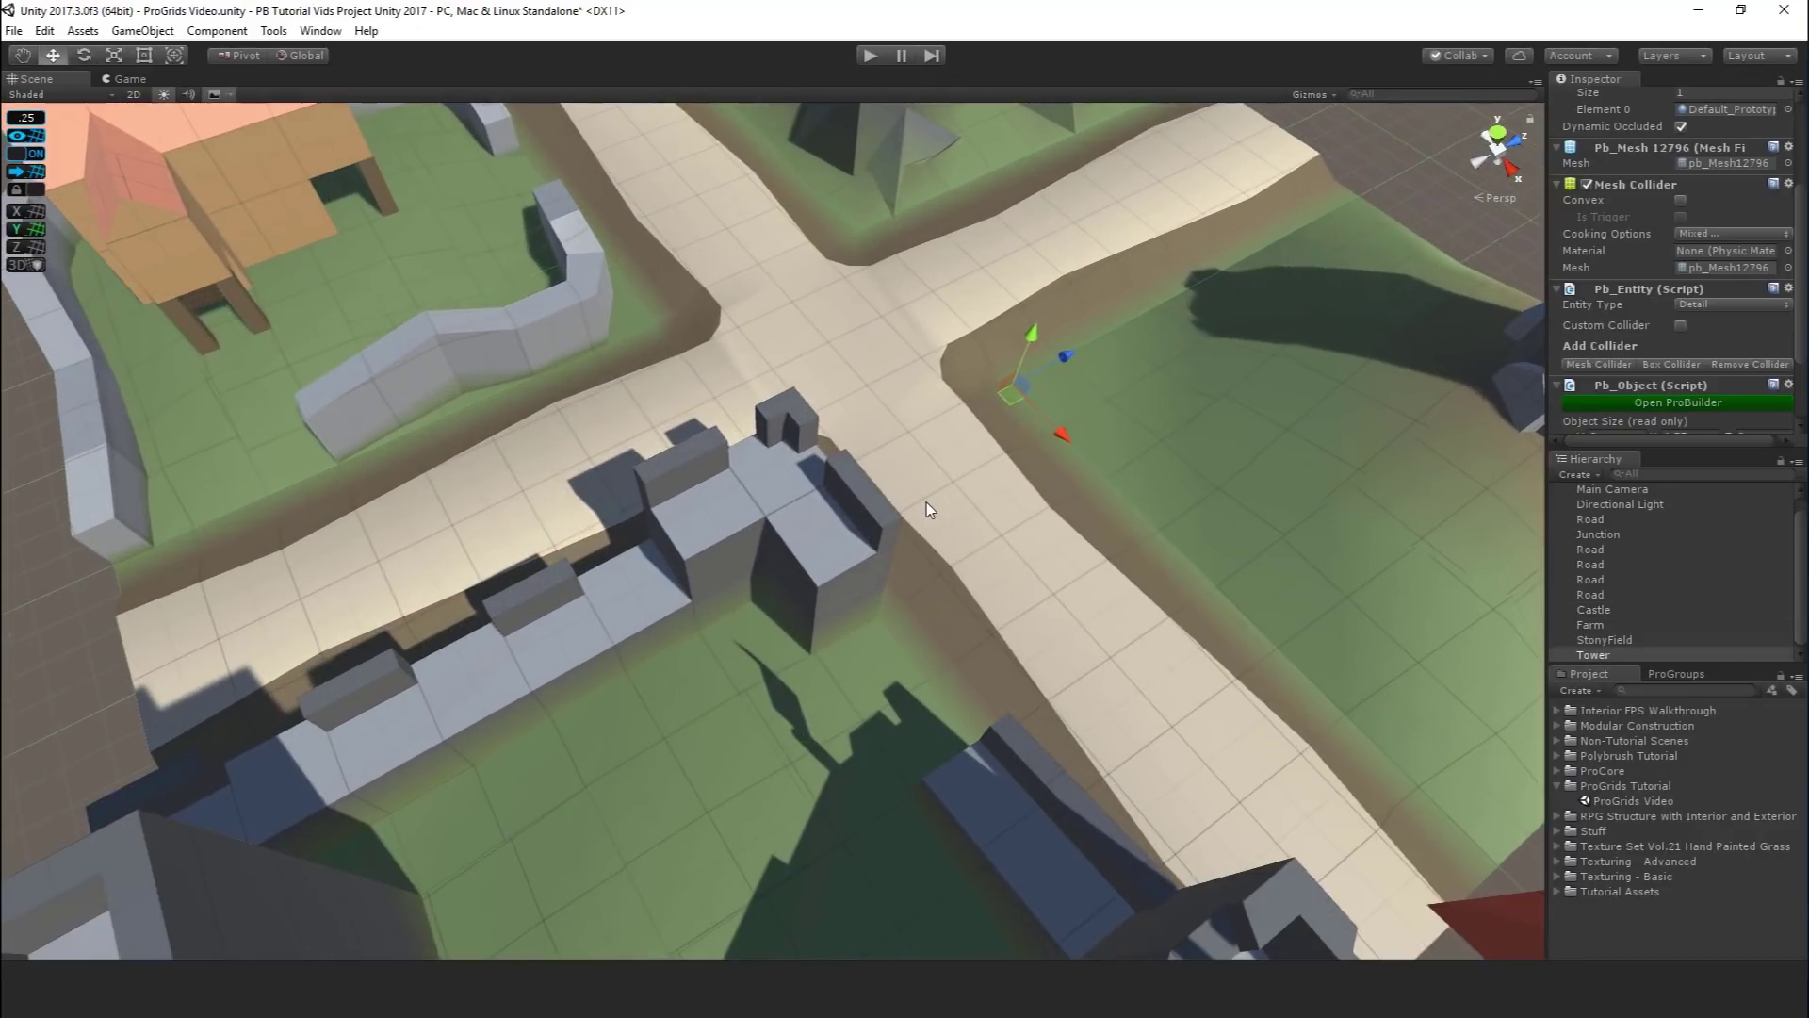
pyautogui.moveTo(927, 505); pyautogui.dragTo(742, 470, button='middle')
pyautogui.scroll(-2, 749, 422)
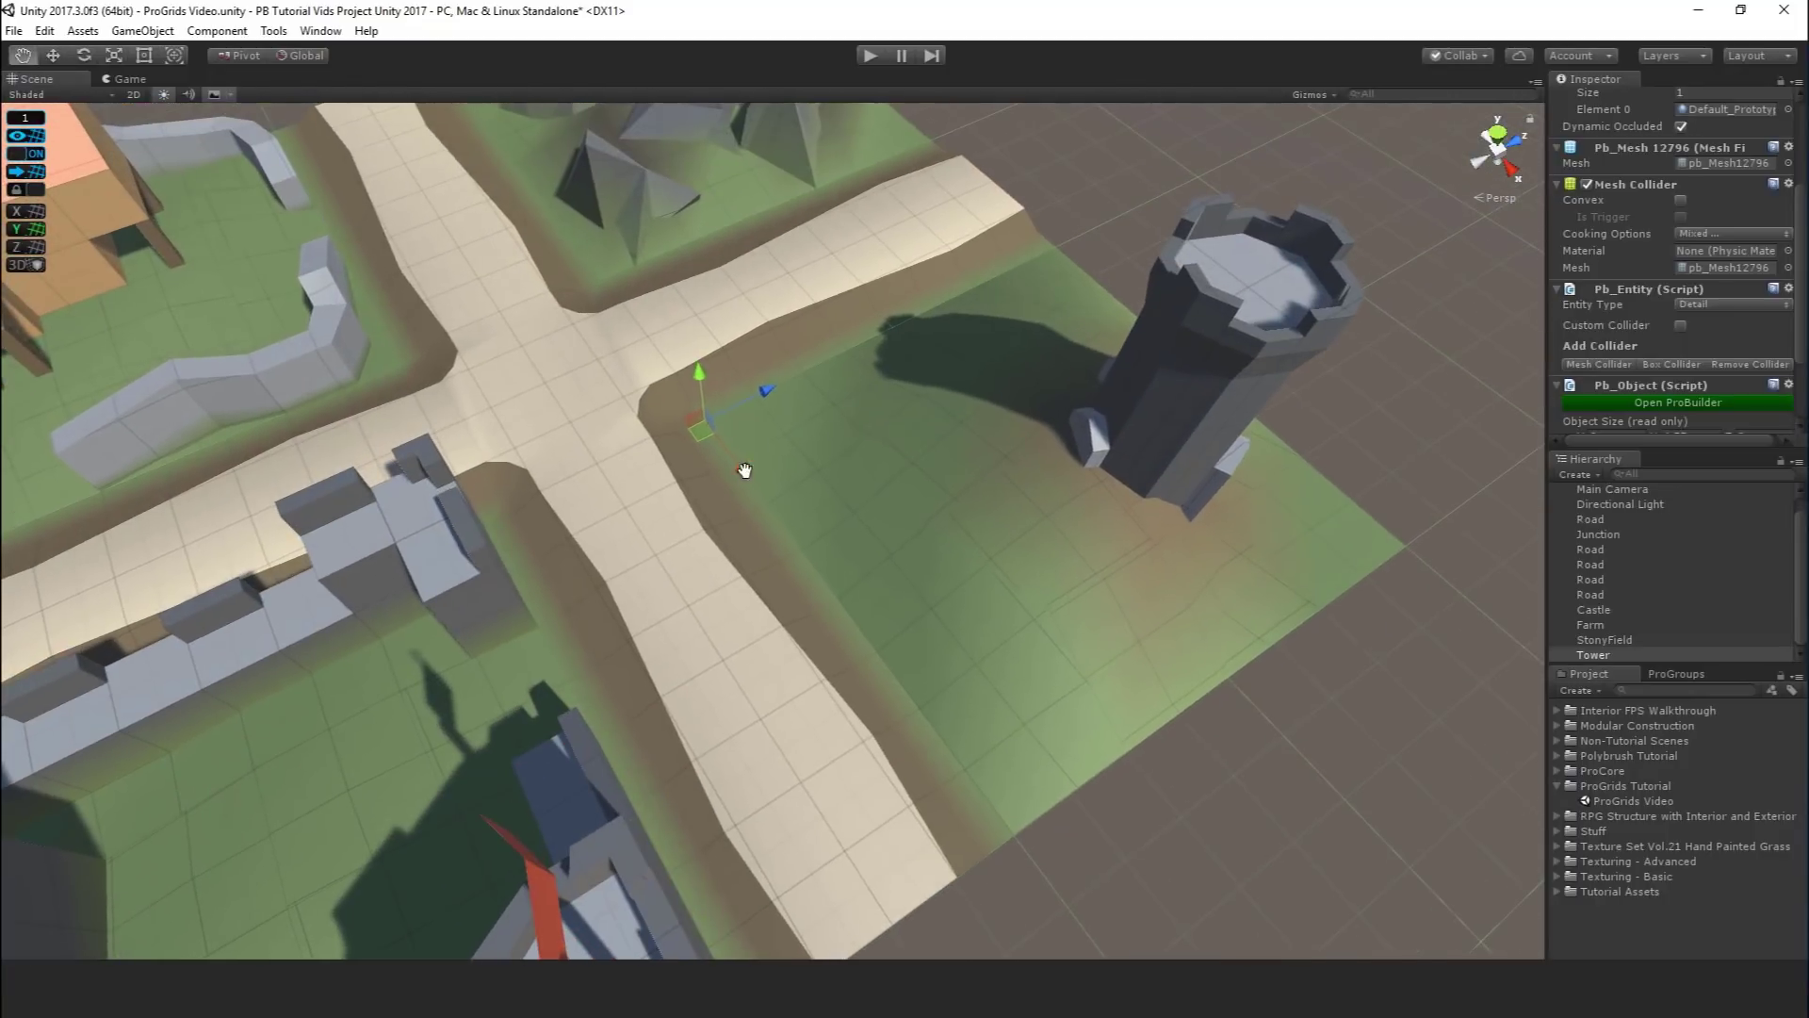
pyautogui.moveTo(709, 438); pyautogui.dragTo(912, 568)
pyautogui.press('f')
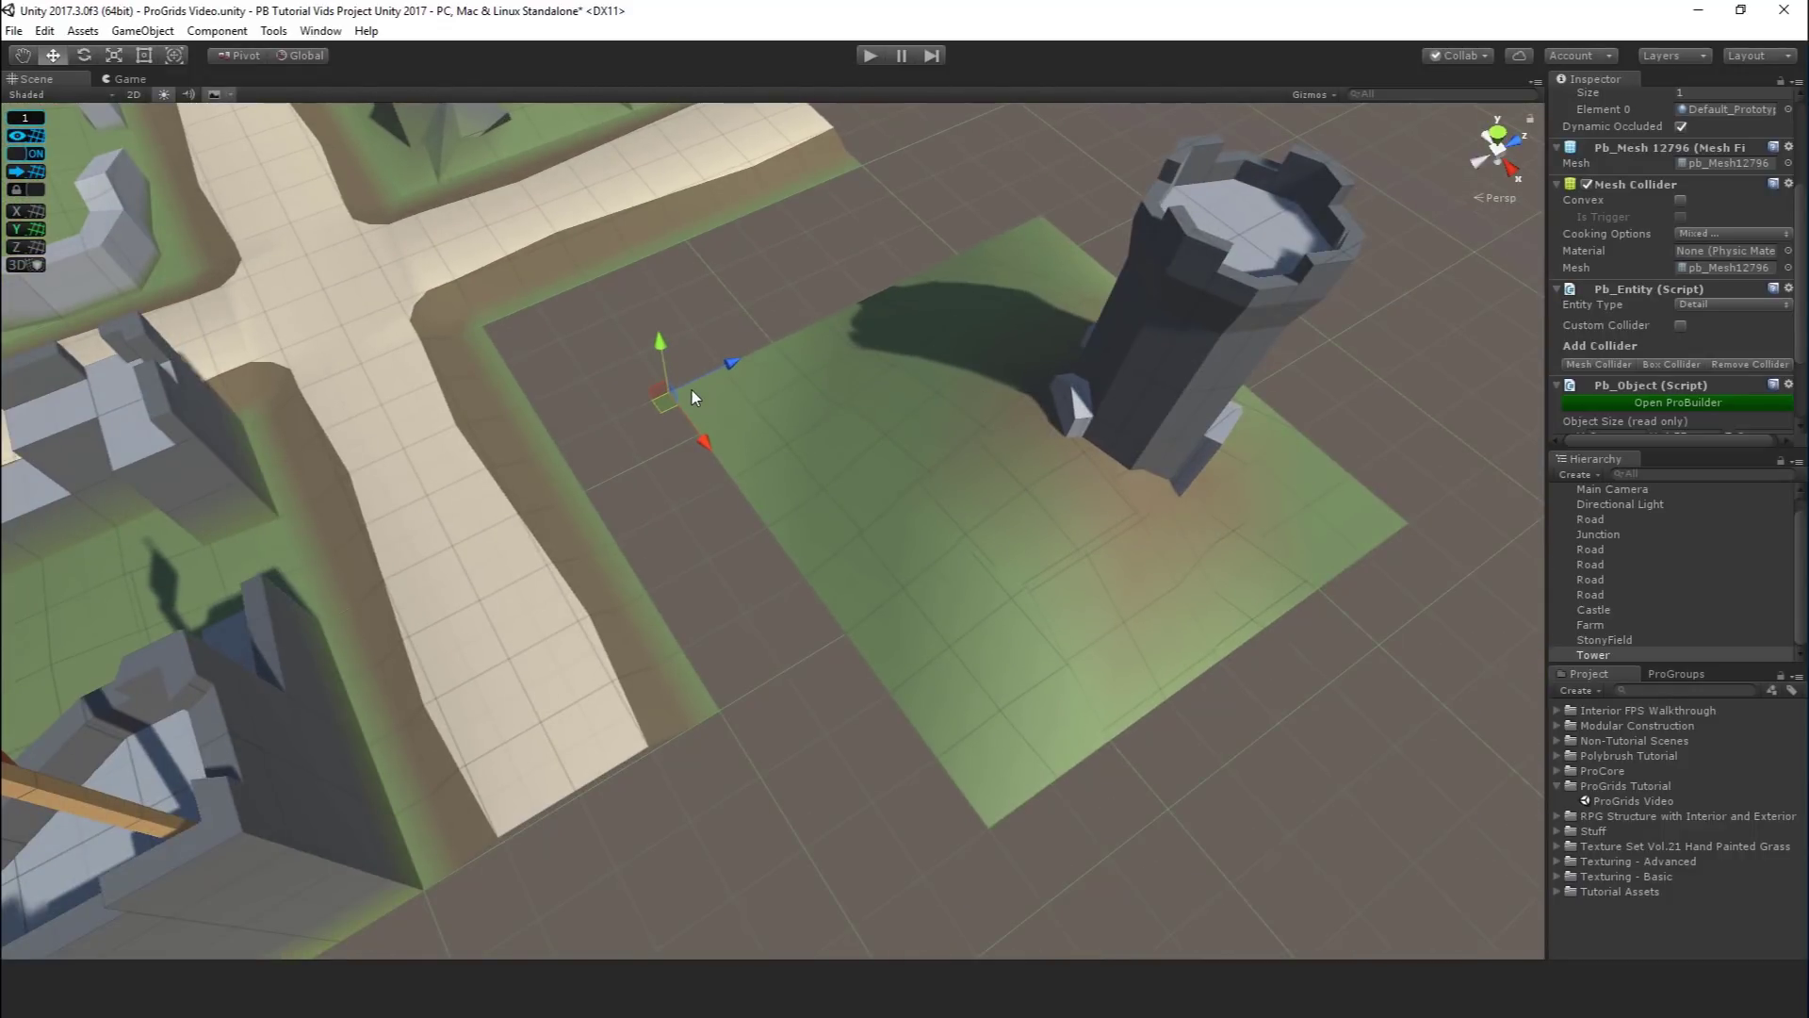
# - Compare the Pivot and Center handle positions and move the Tower tile further out using its center handle
pyautogui.click(236, 54)
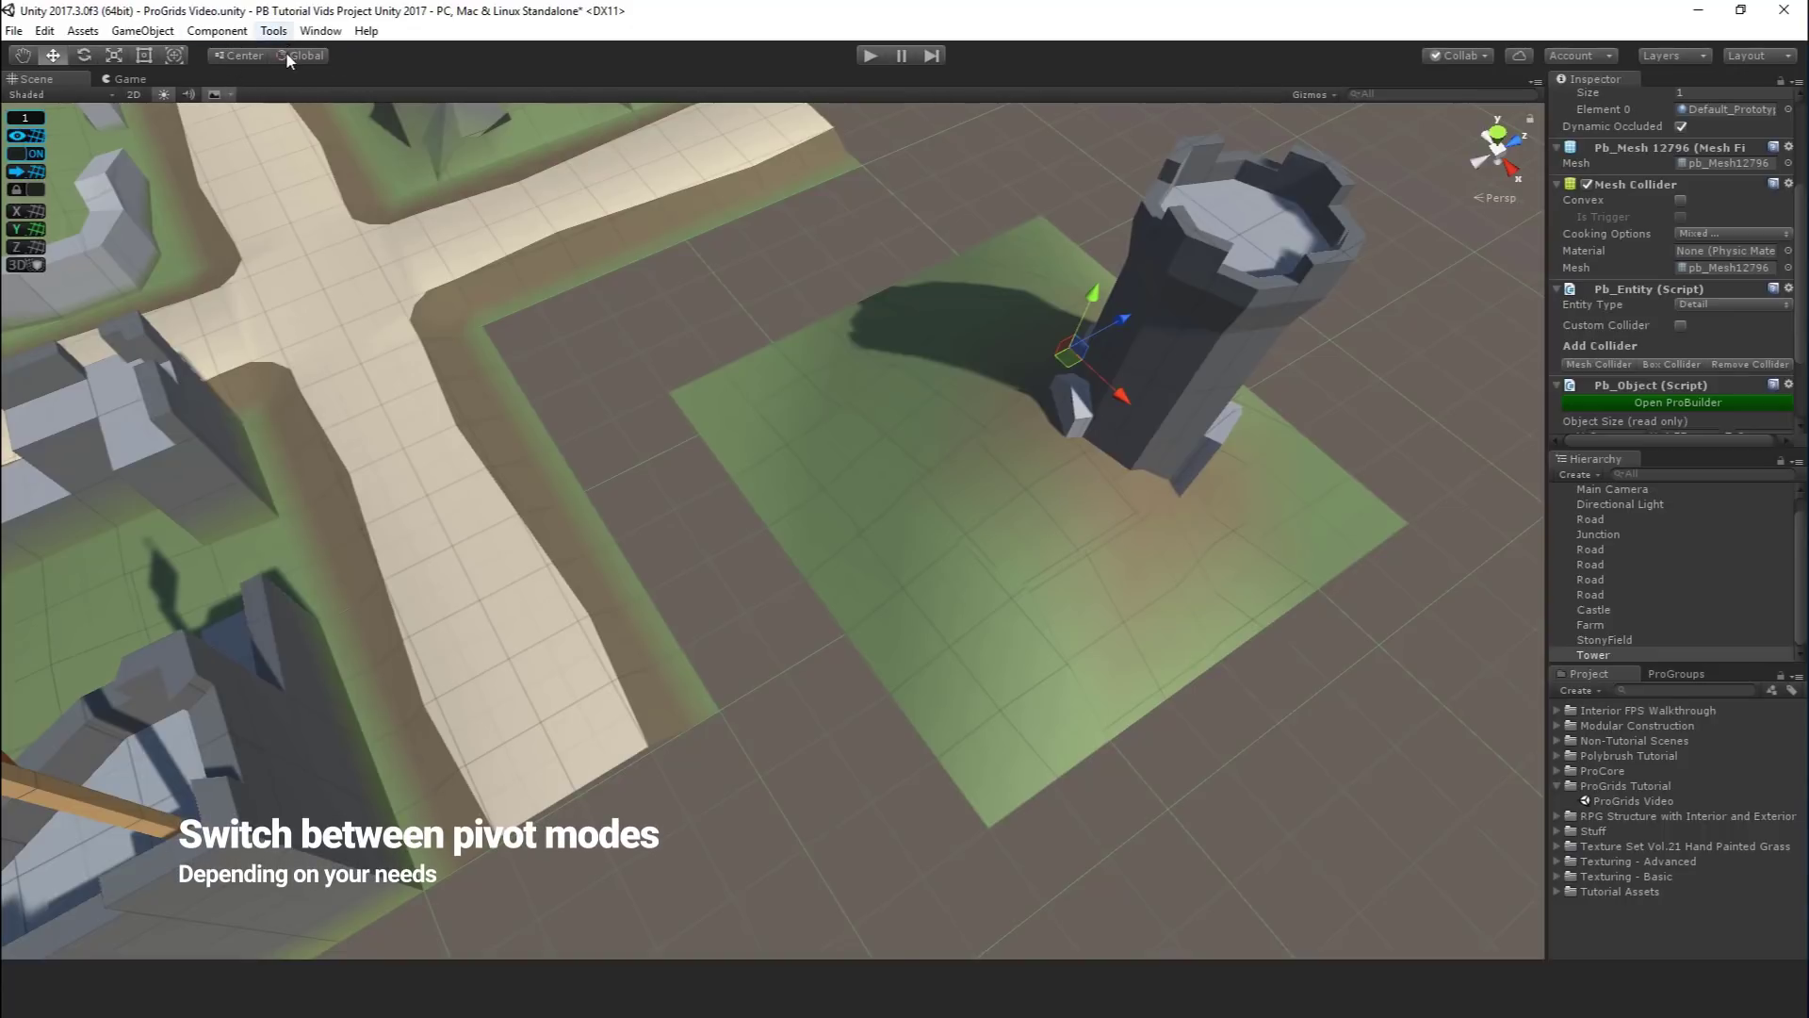
pyautogui.click(236, 56)
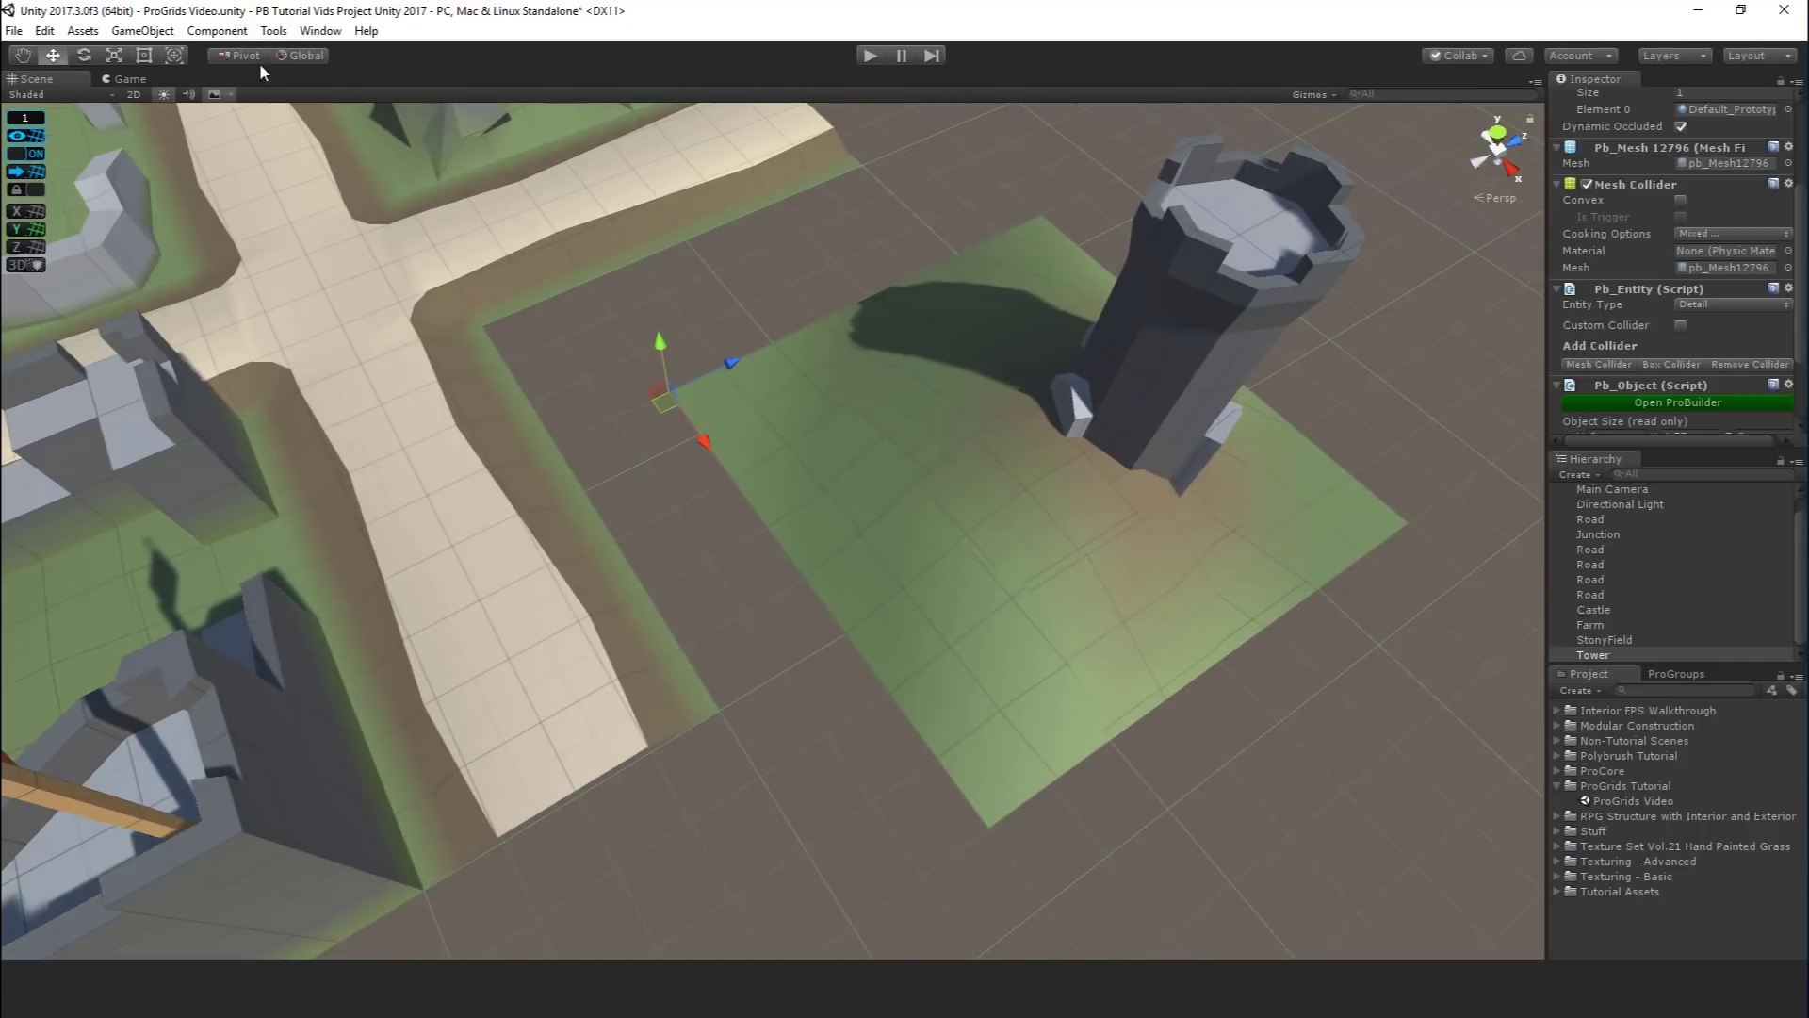
pyautogui.click(239, 54)
pyautogui.moveTo(1068, 386); pyautogui.dragTo(850, 400, button='middle')
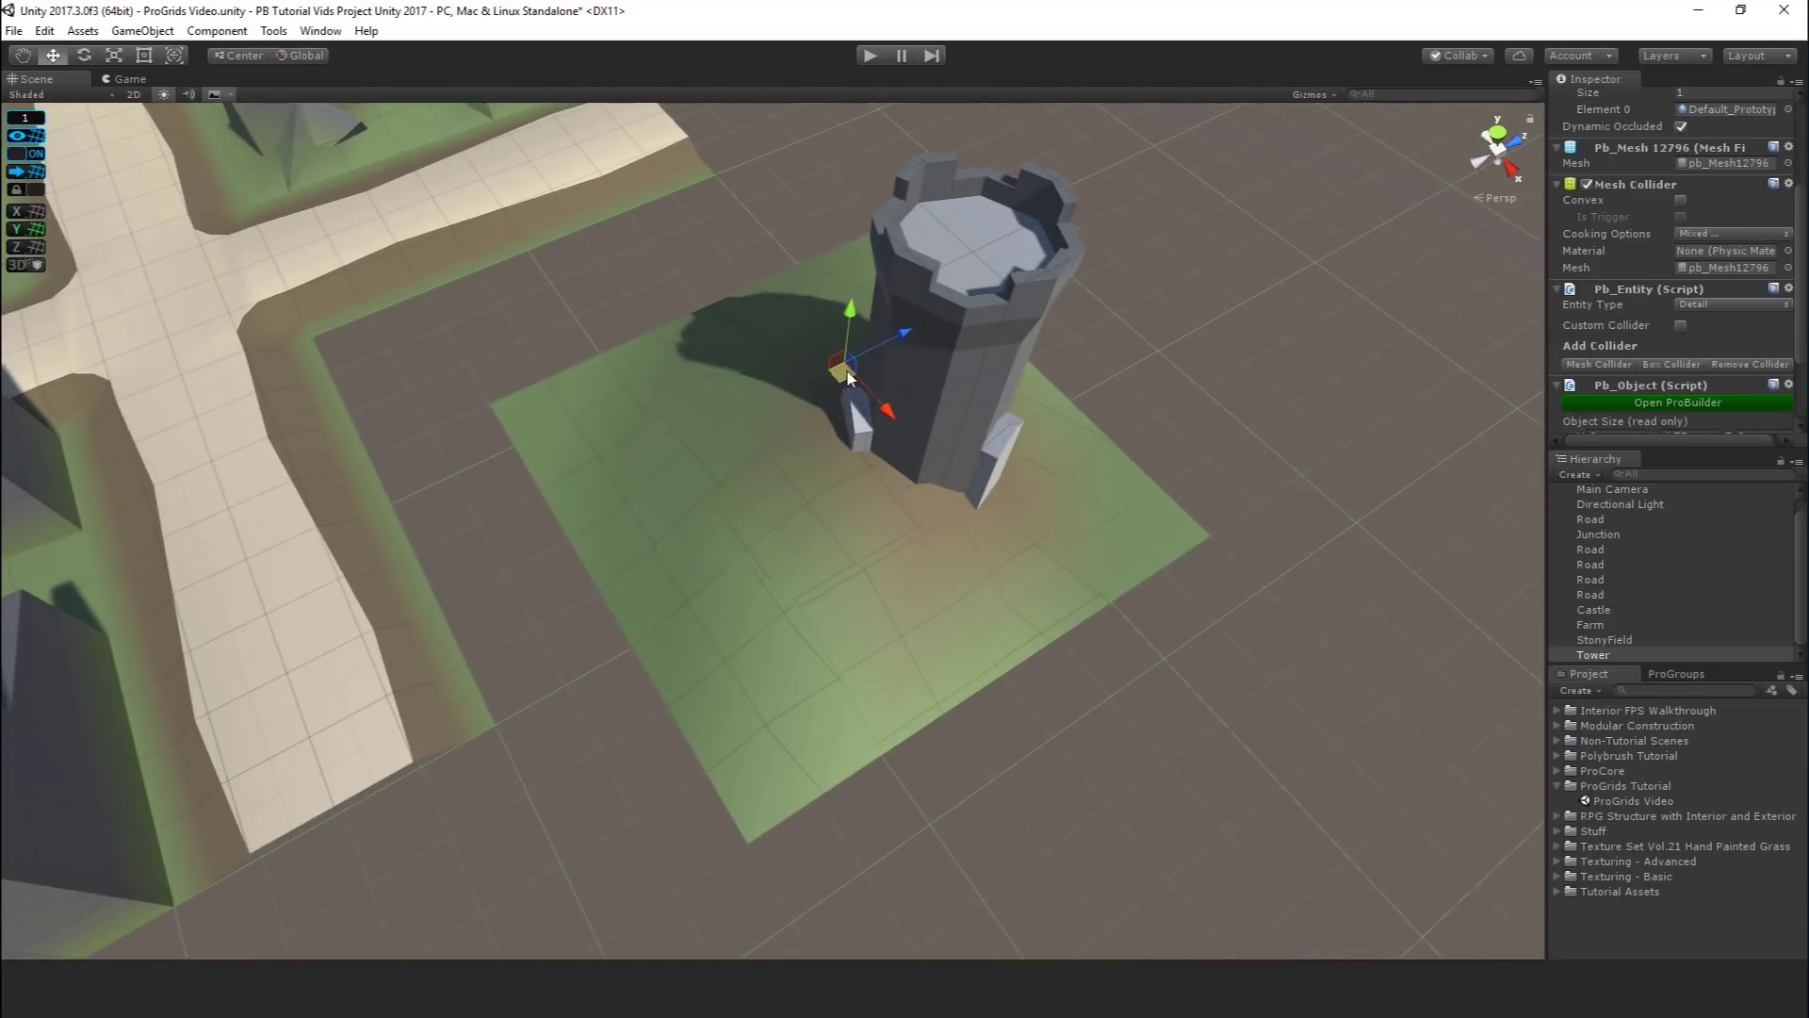
pyautogui.moveTo(851, 380); pyautogui.dragTo(950, 384)
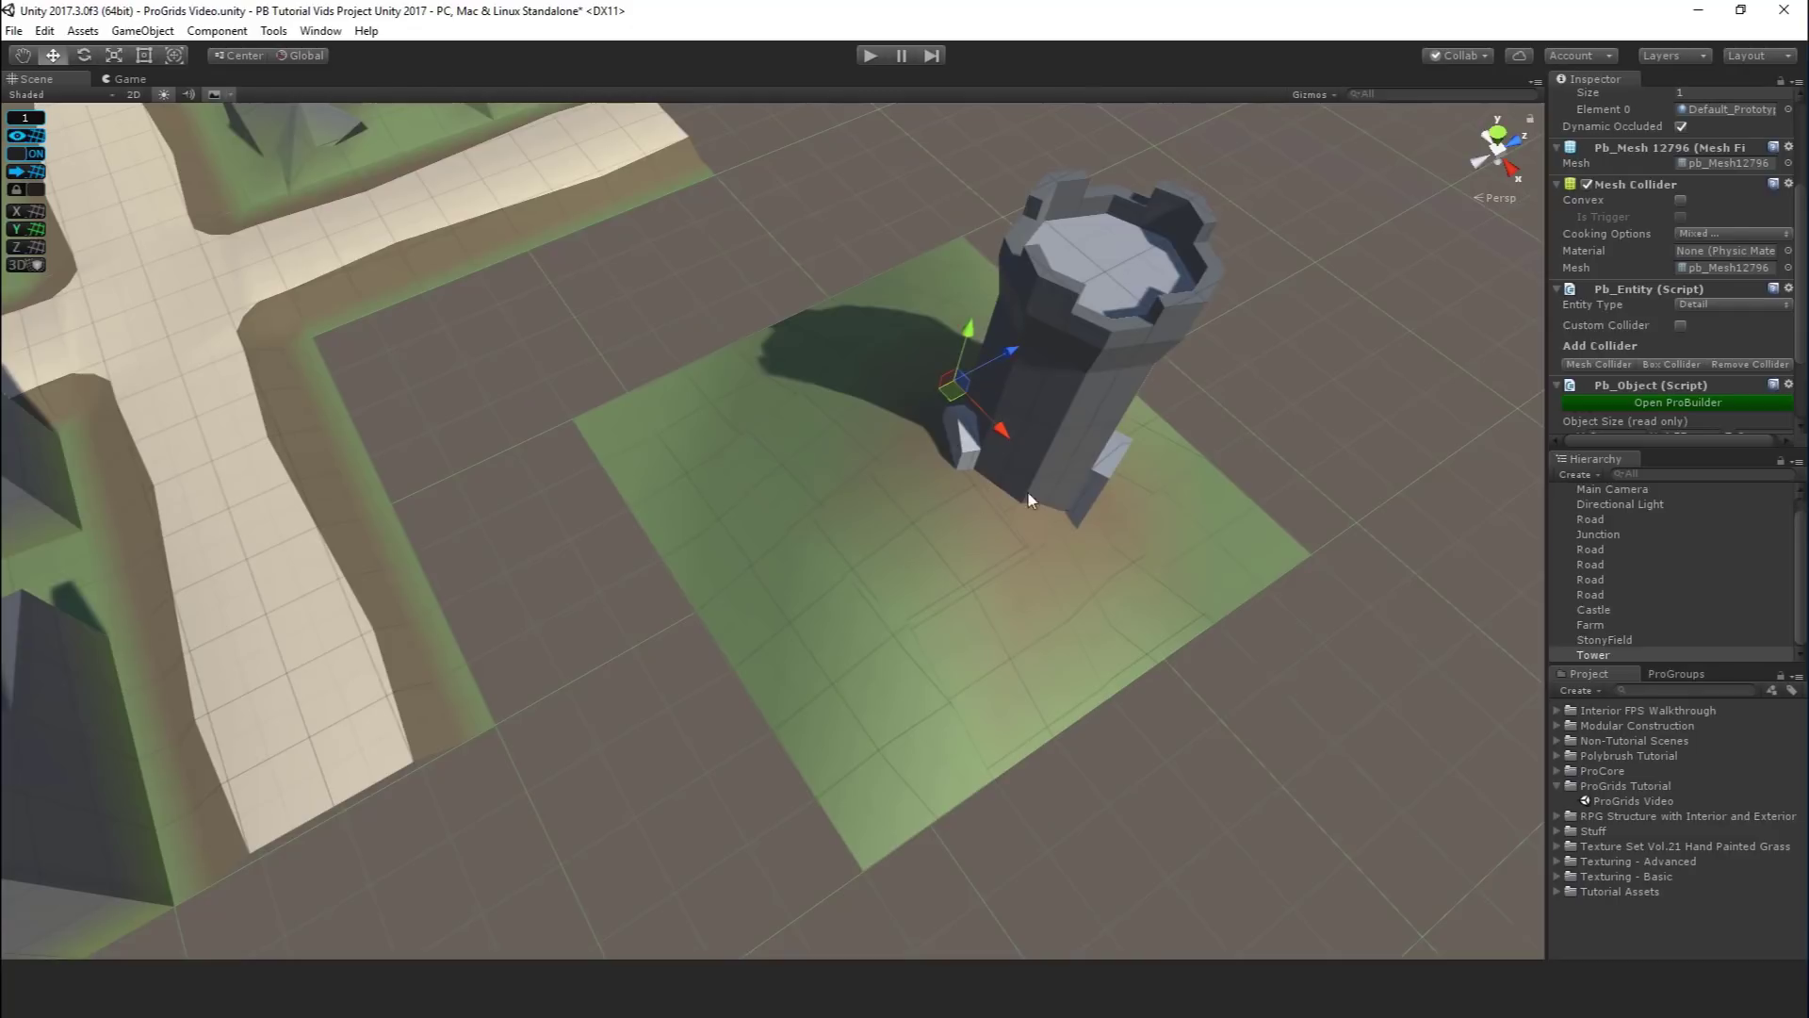
# - Set the handle position to Pivot and snap the Tower tile's corner back against the road junction
pyautogui.click(230, 55)
pyautogui.moveTo(562, 441); pyautogui.dragTo(370, 294)
pyautogui.scroll(-10, 414, 505)
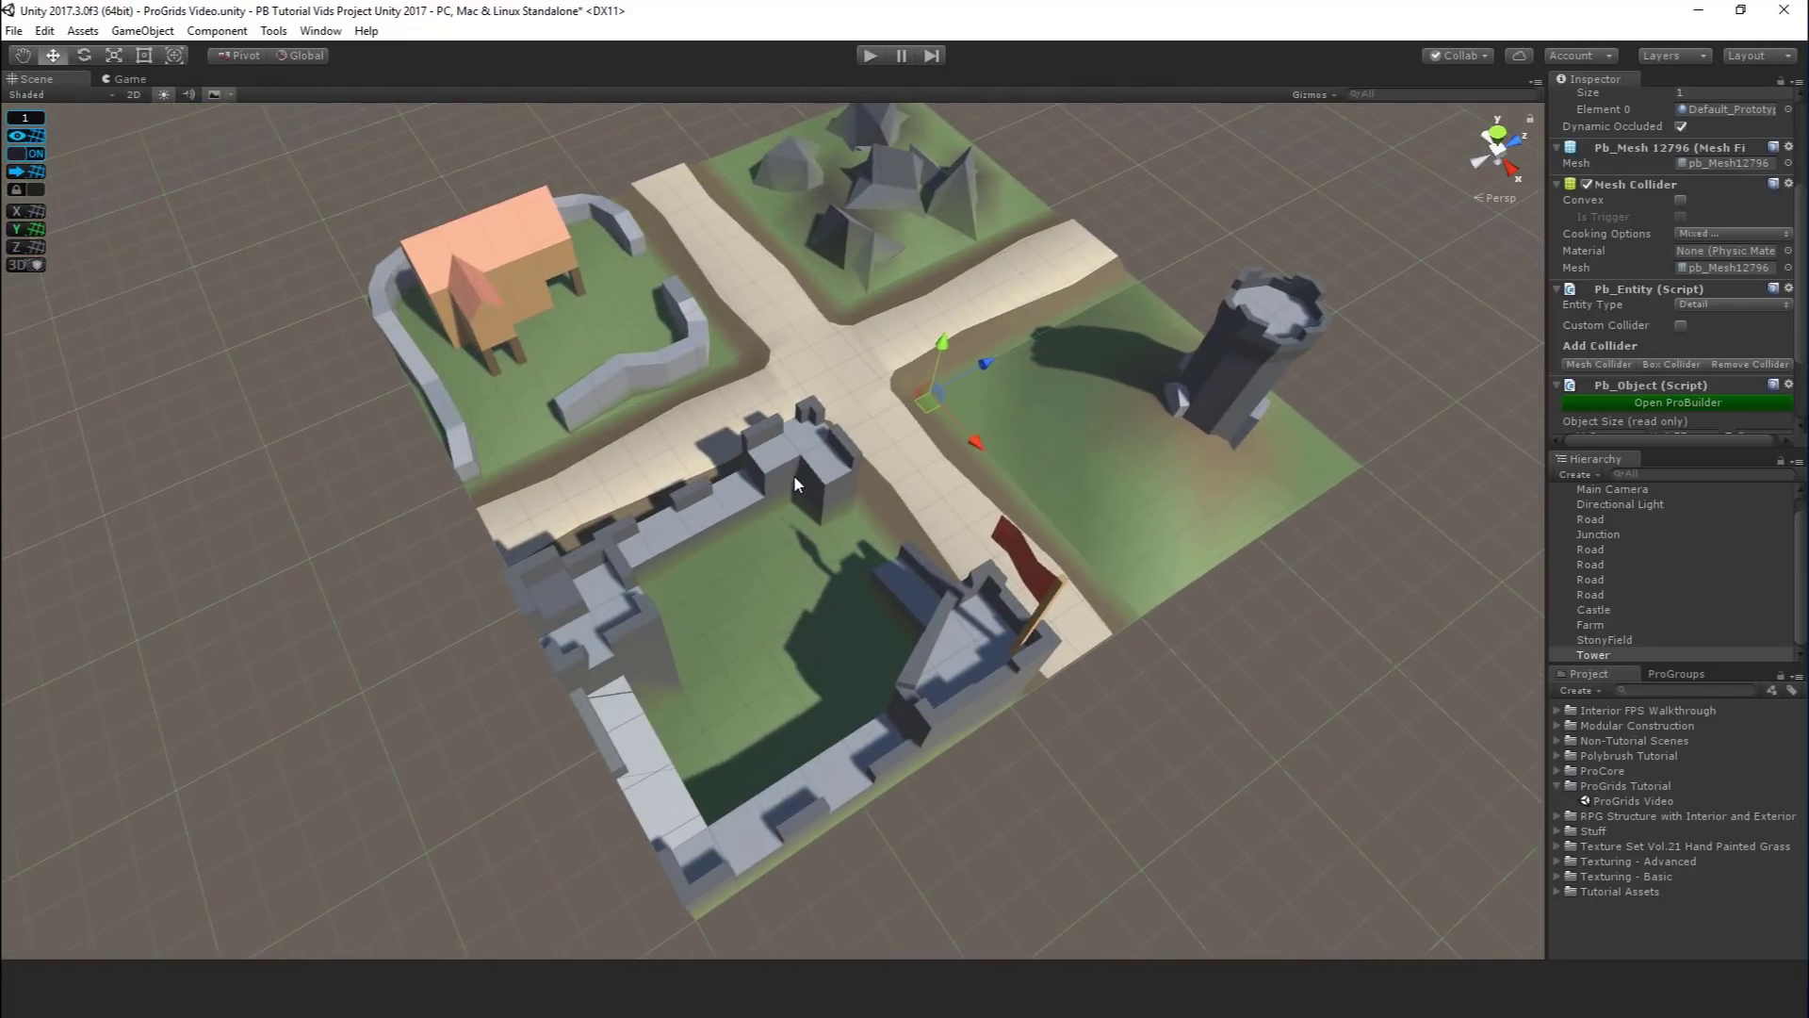
pyautogui.keyDown('alt'); pyautogui.moveTo(793, 473); pyautogui.dragTo(860, 490); pyautogui.keyUp('alt')
# - Move the Tower tile away from the roads in snap increments of 1
pyautogui.moveTo(34, 126)
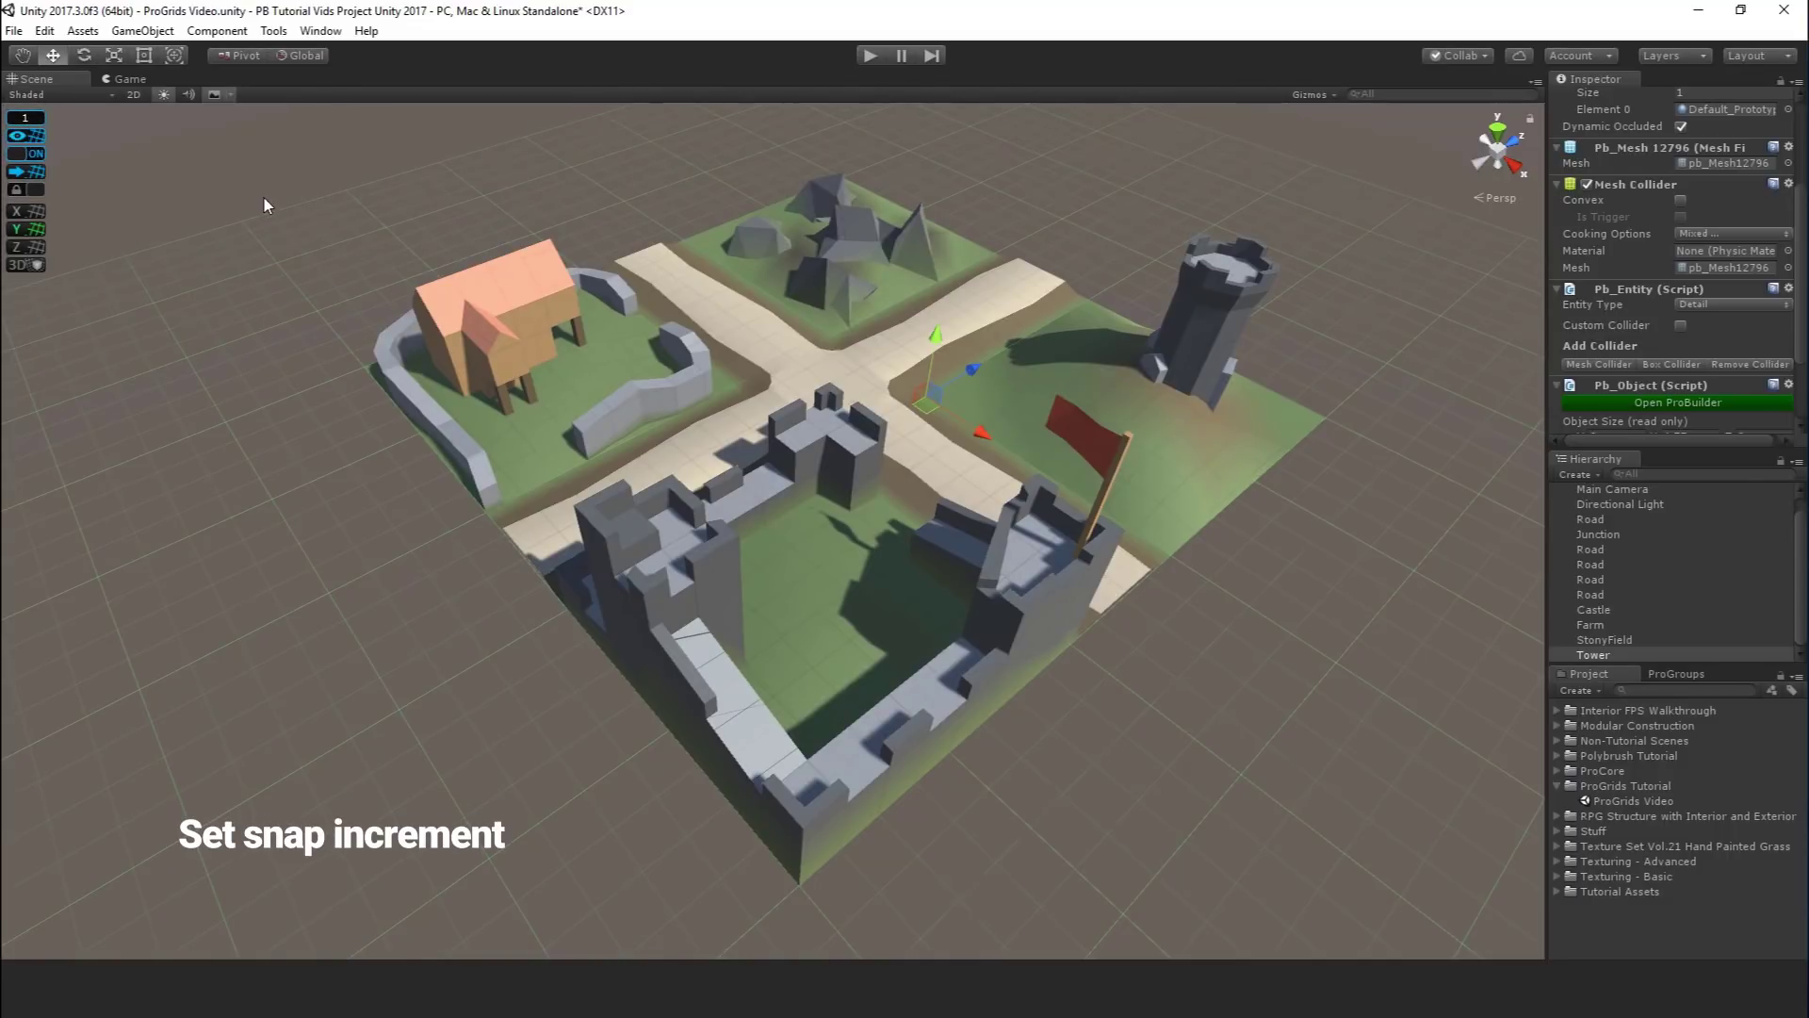
pyautogui.moveTo(697, 400); pyautogui.dragTo(547, 342, button='middle')
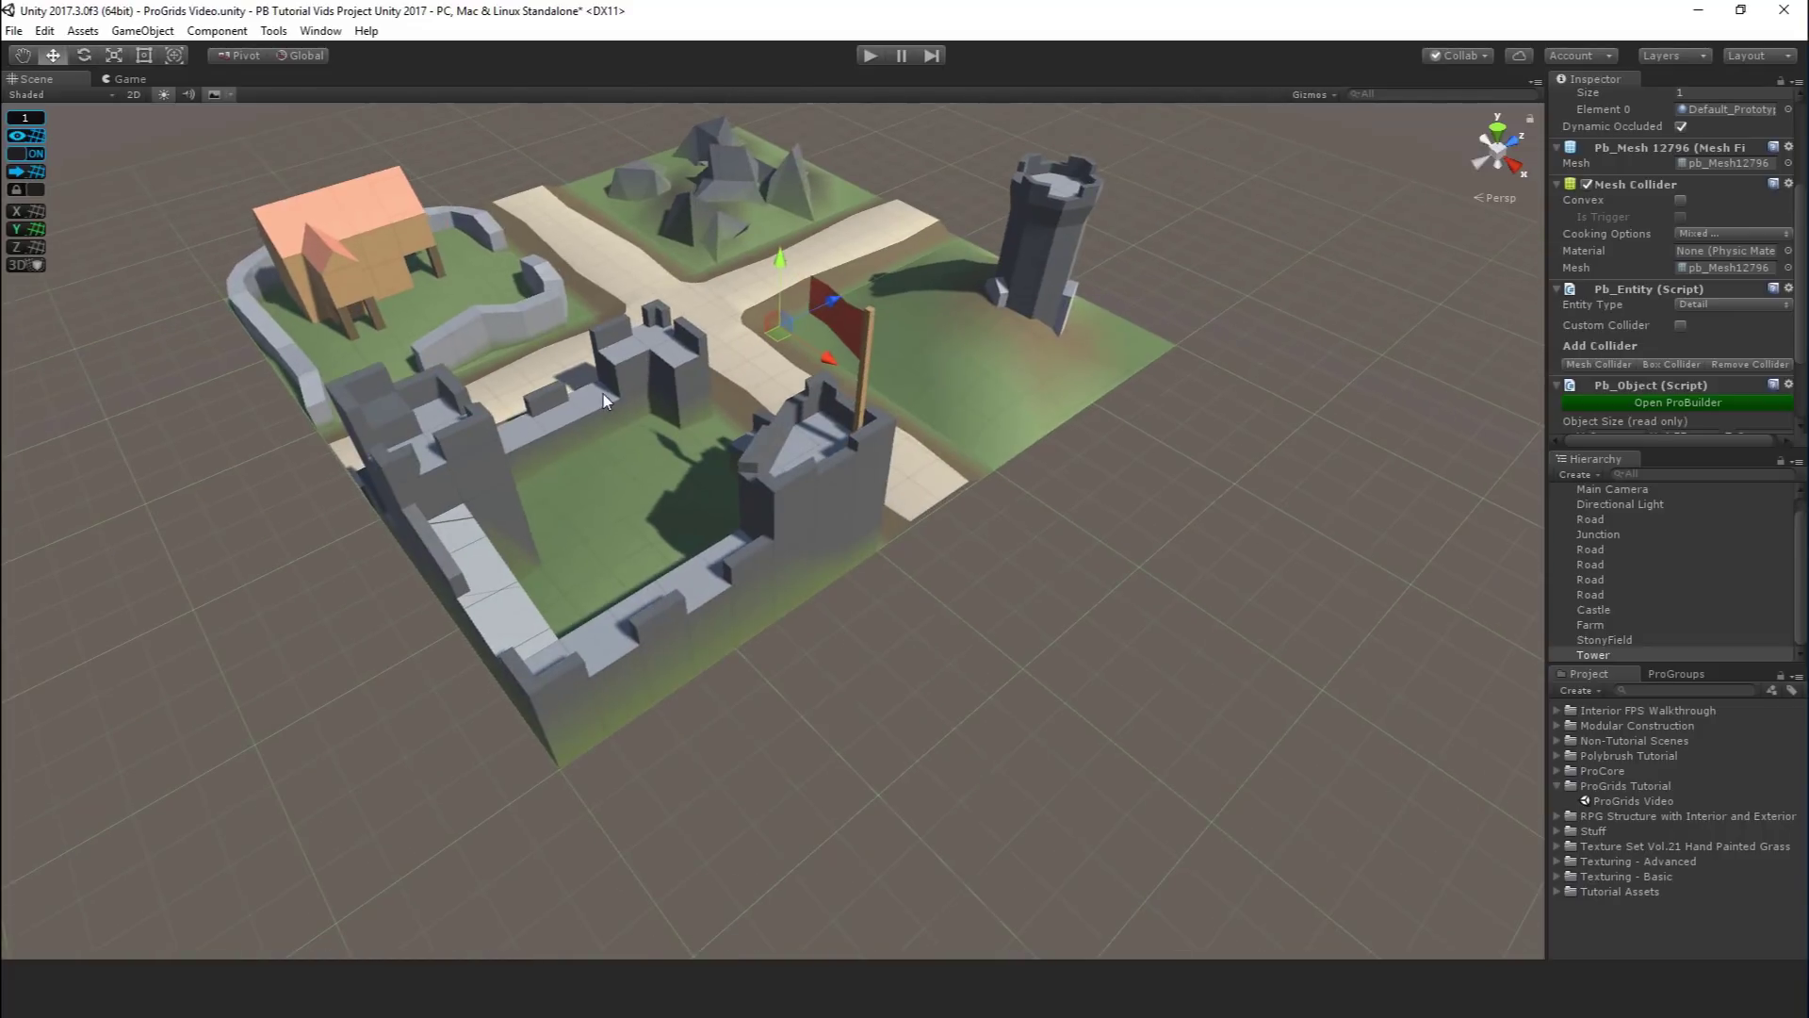
pyautogui.scroll(1, 605, 398)
pyautogui.moveTo(585, 409); pyautogui.dragTo(647, 443, button='middle')
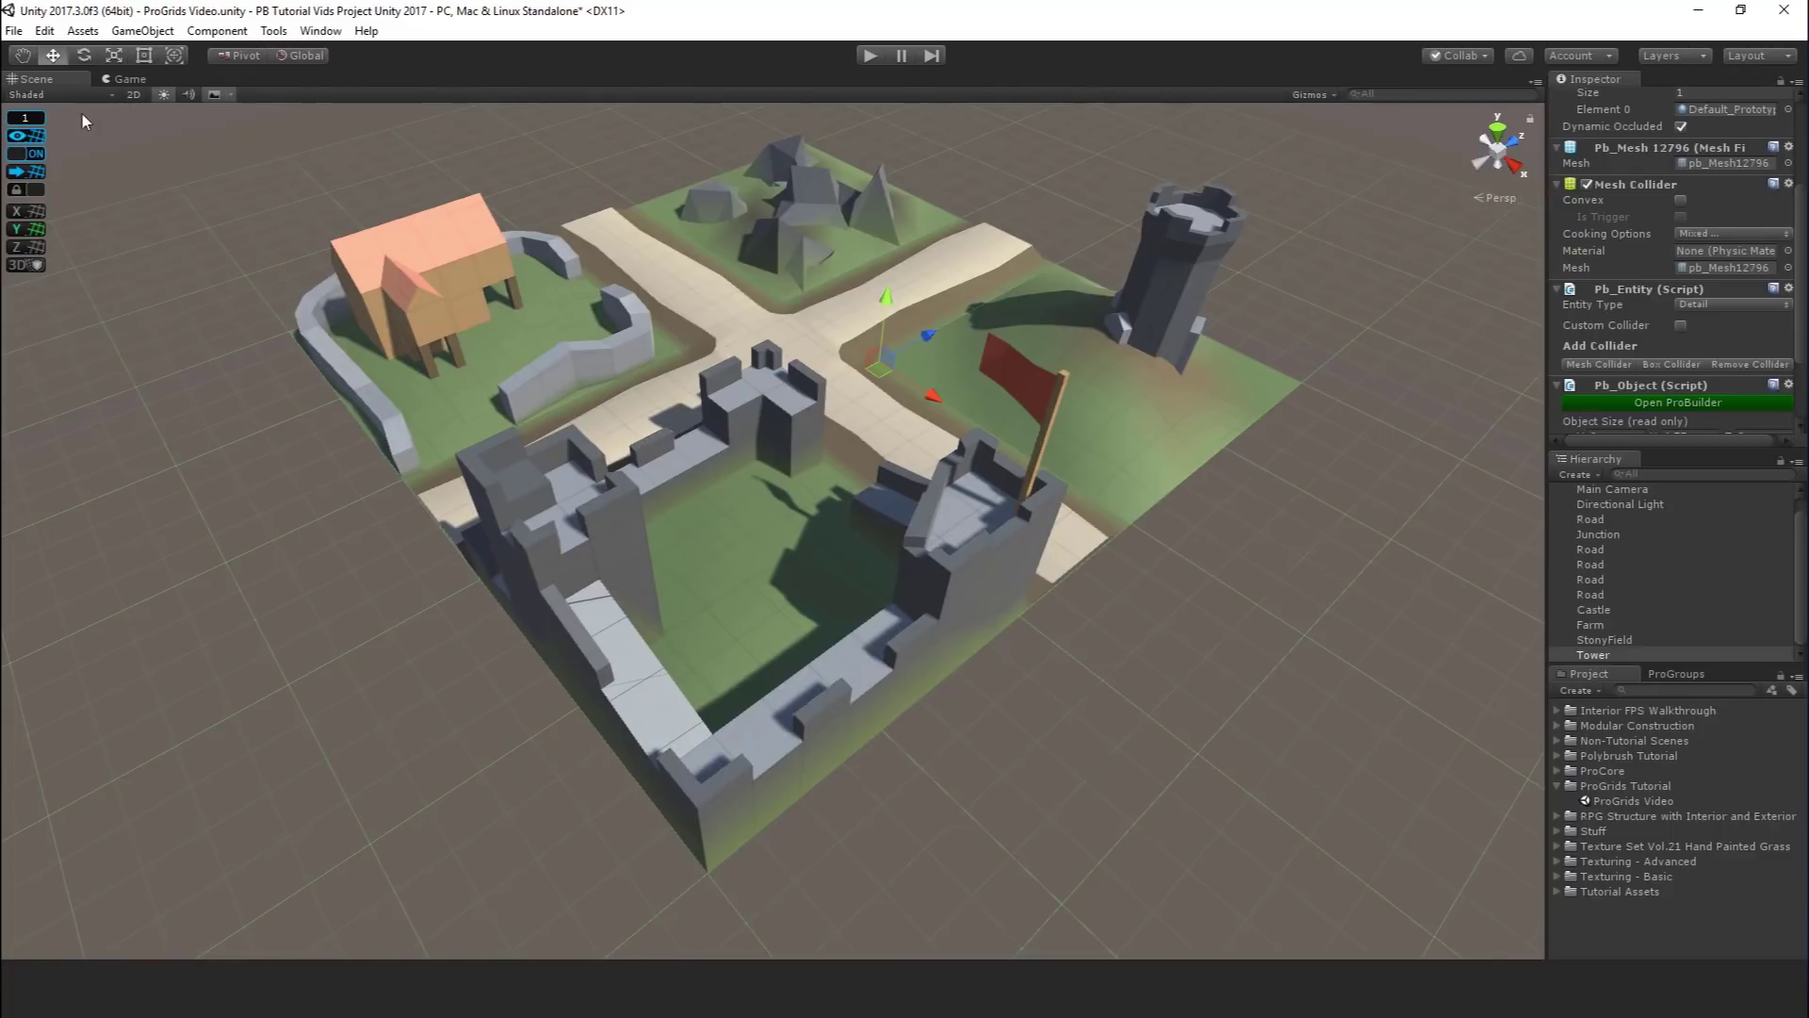
pyautogui.moveTo(875, 559); pyautogui.dragTo(622, 639, button='middle')
pyautogui.scroll(5, 651, 613)
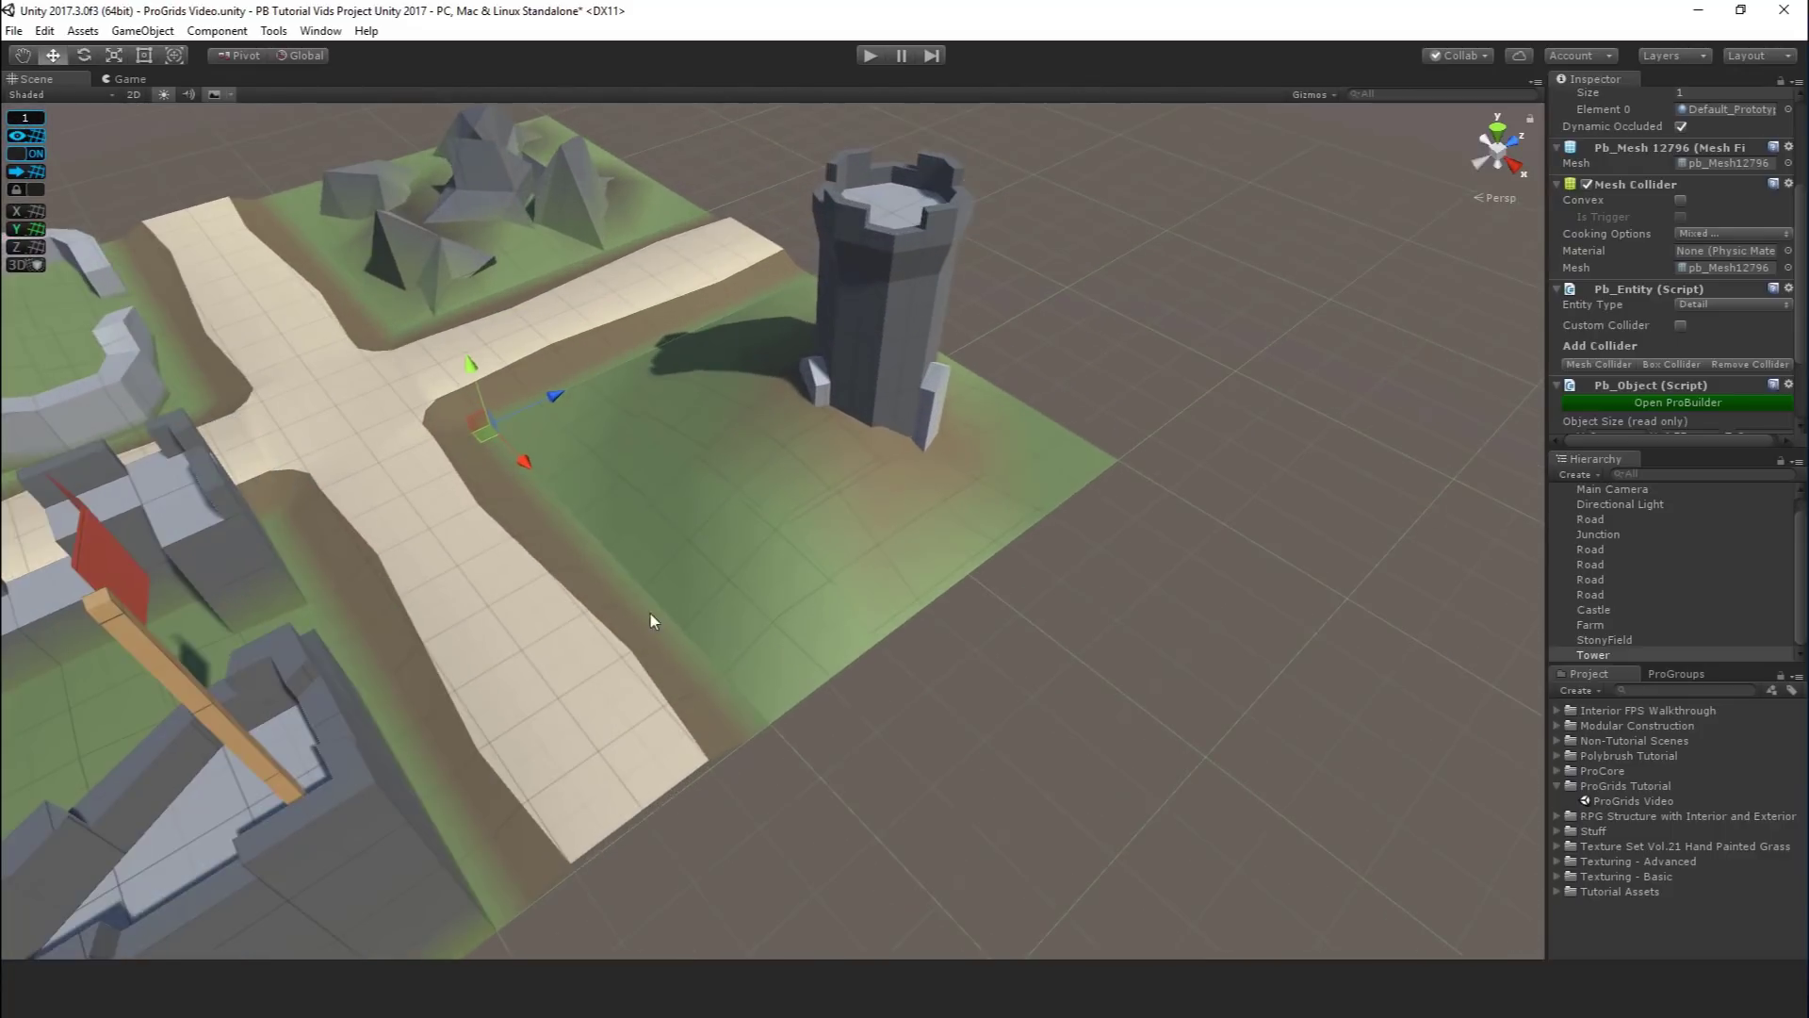
pyautogui.moveTo(663, 532); pyautogui.dragTo(660, 604, button='middle')
pyautogui.scroll(2, 659, 603)
pyautogui.moveTo(513, 529); pyautogui.dragTo(965, 524)
pyautogui.moveTo(960, 556); pyautogui.dragTo(895, 620, button='middle')
pyautogui.scroll(3, 895, 620)
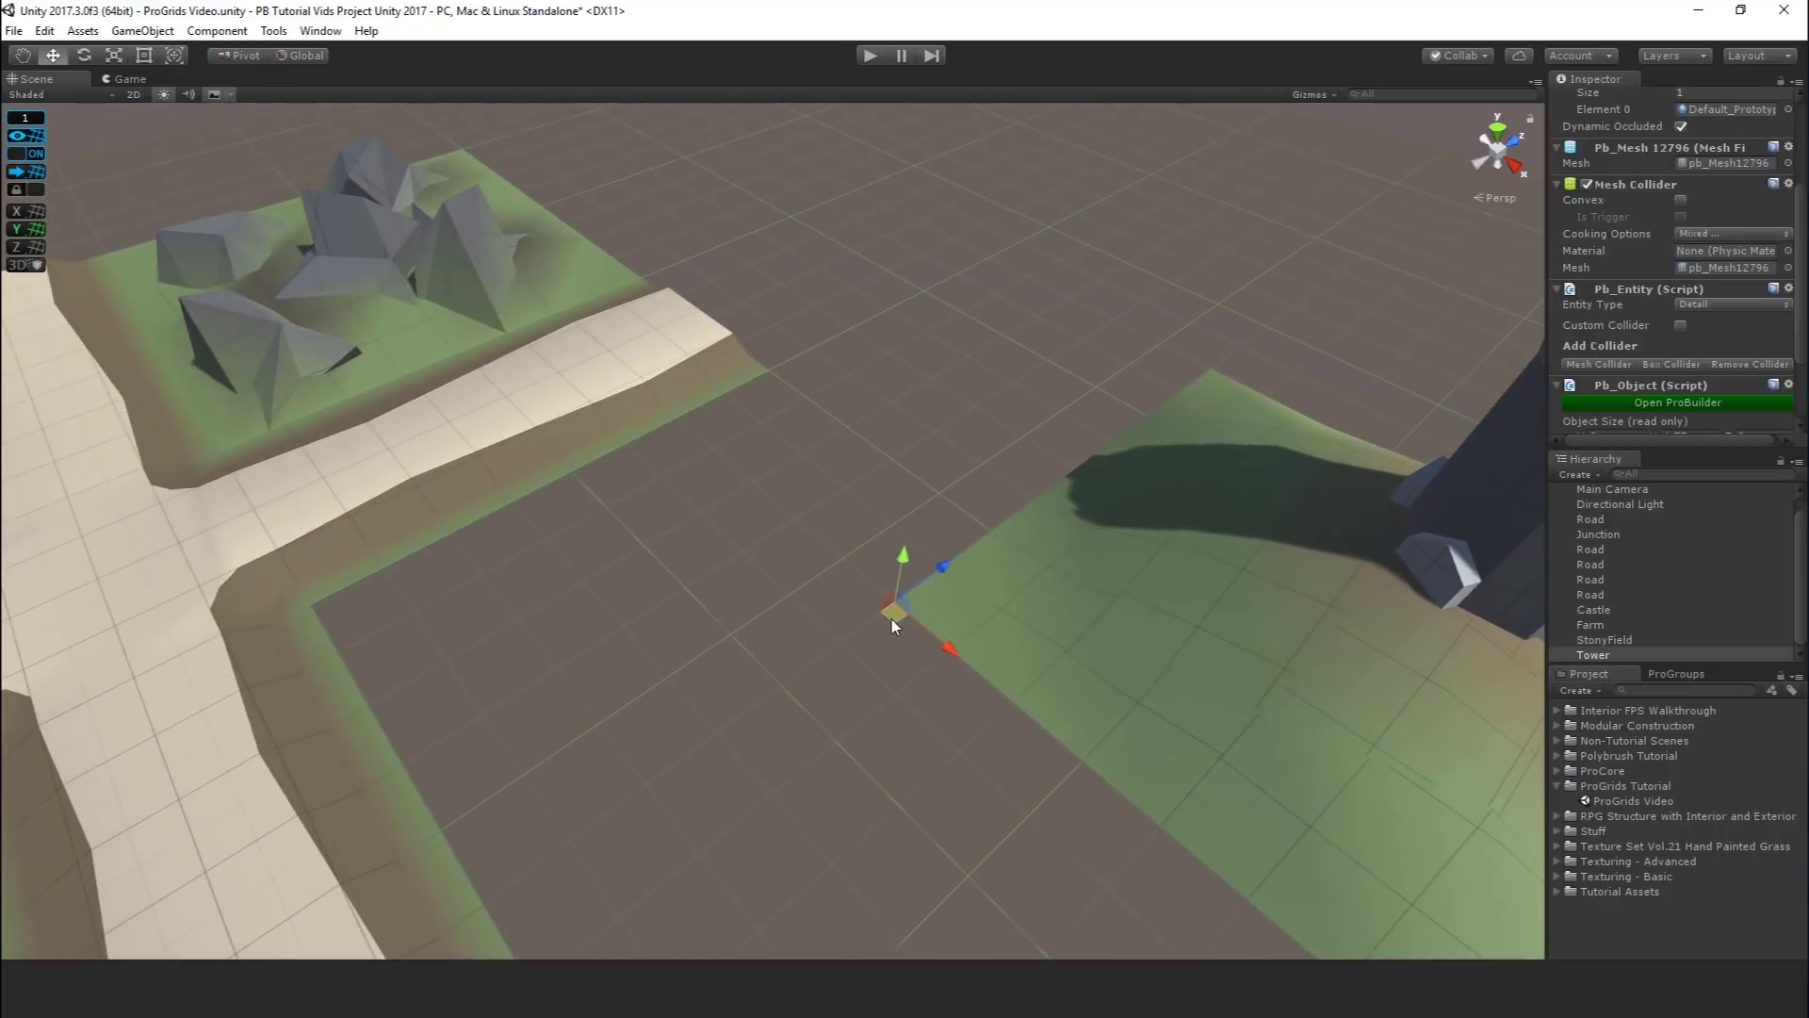
# - Move the Tower tile around the ground grid using the larger snap increments of 2 and 4
pyautogui.moveTo(897, 620); pyautogui.dragTo(848, 607)
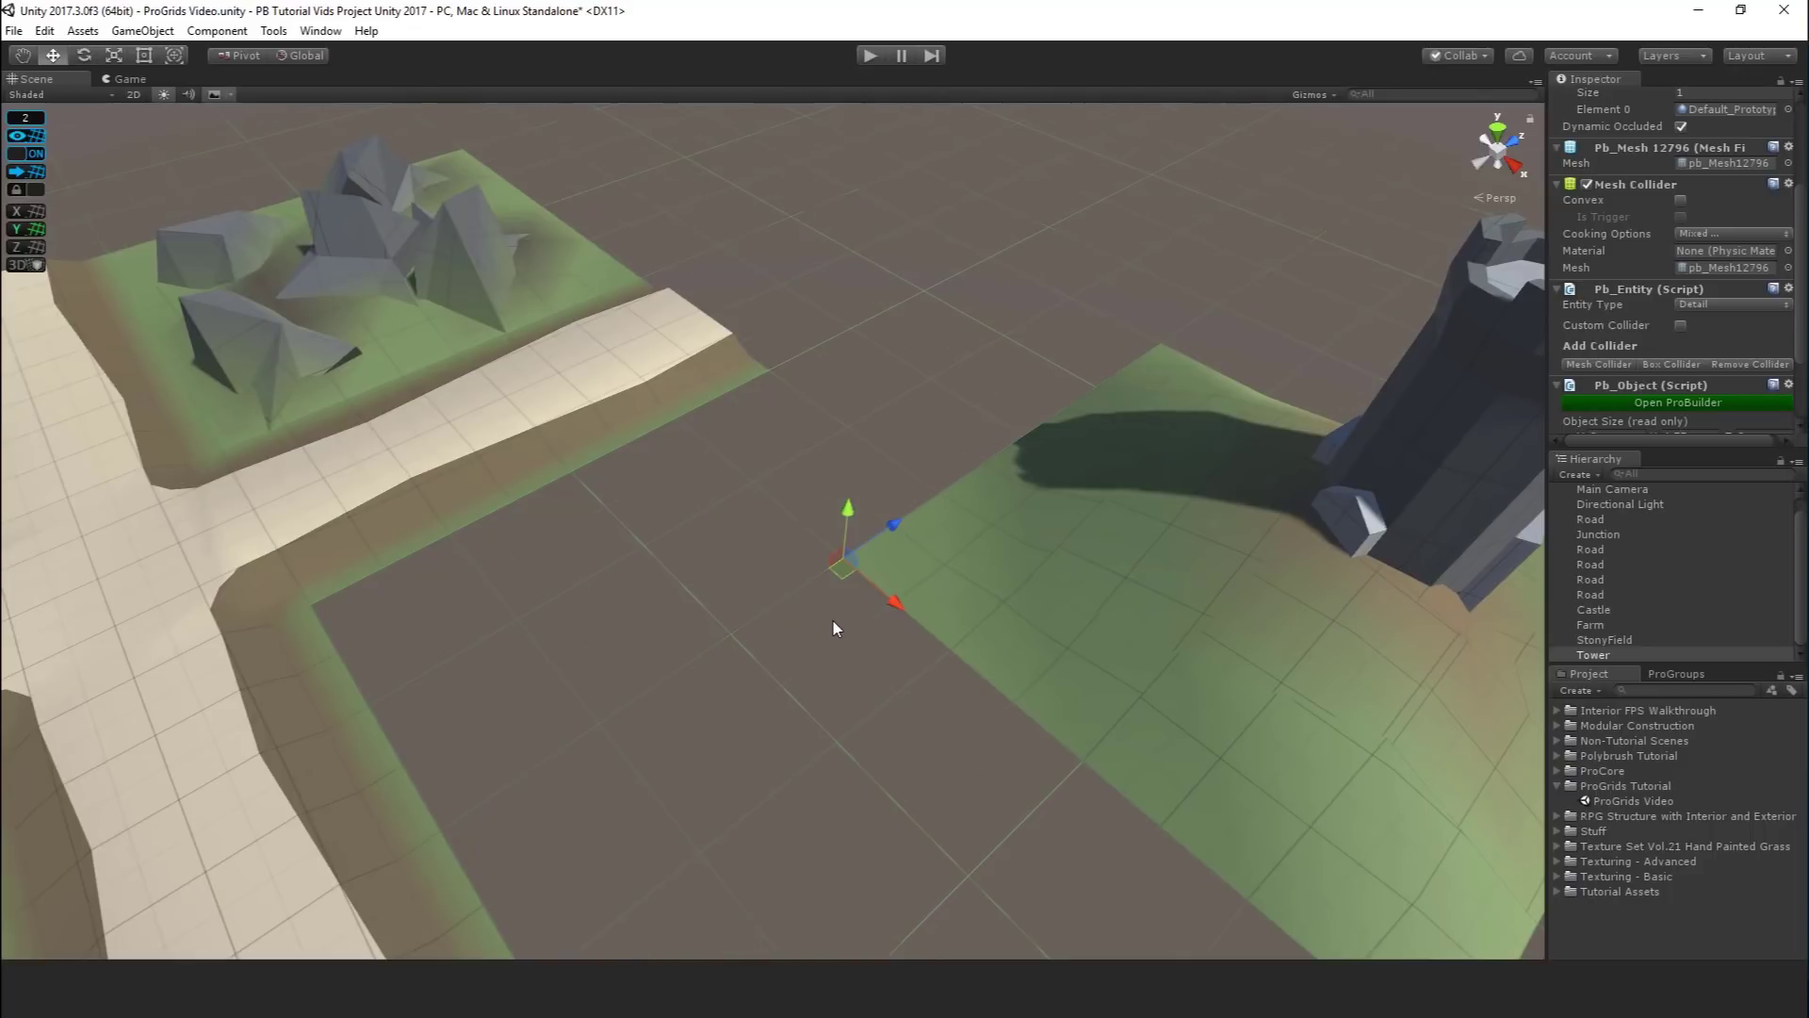
pyautogui.scroll(-1, 834, 621)
pyautogui.moveTo(837, 569); pyautogui.dragTo(987, 571)
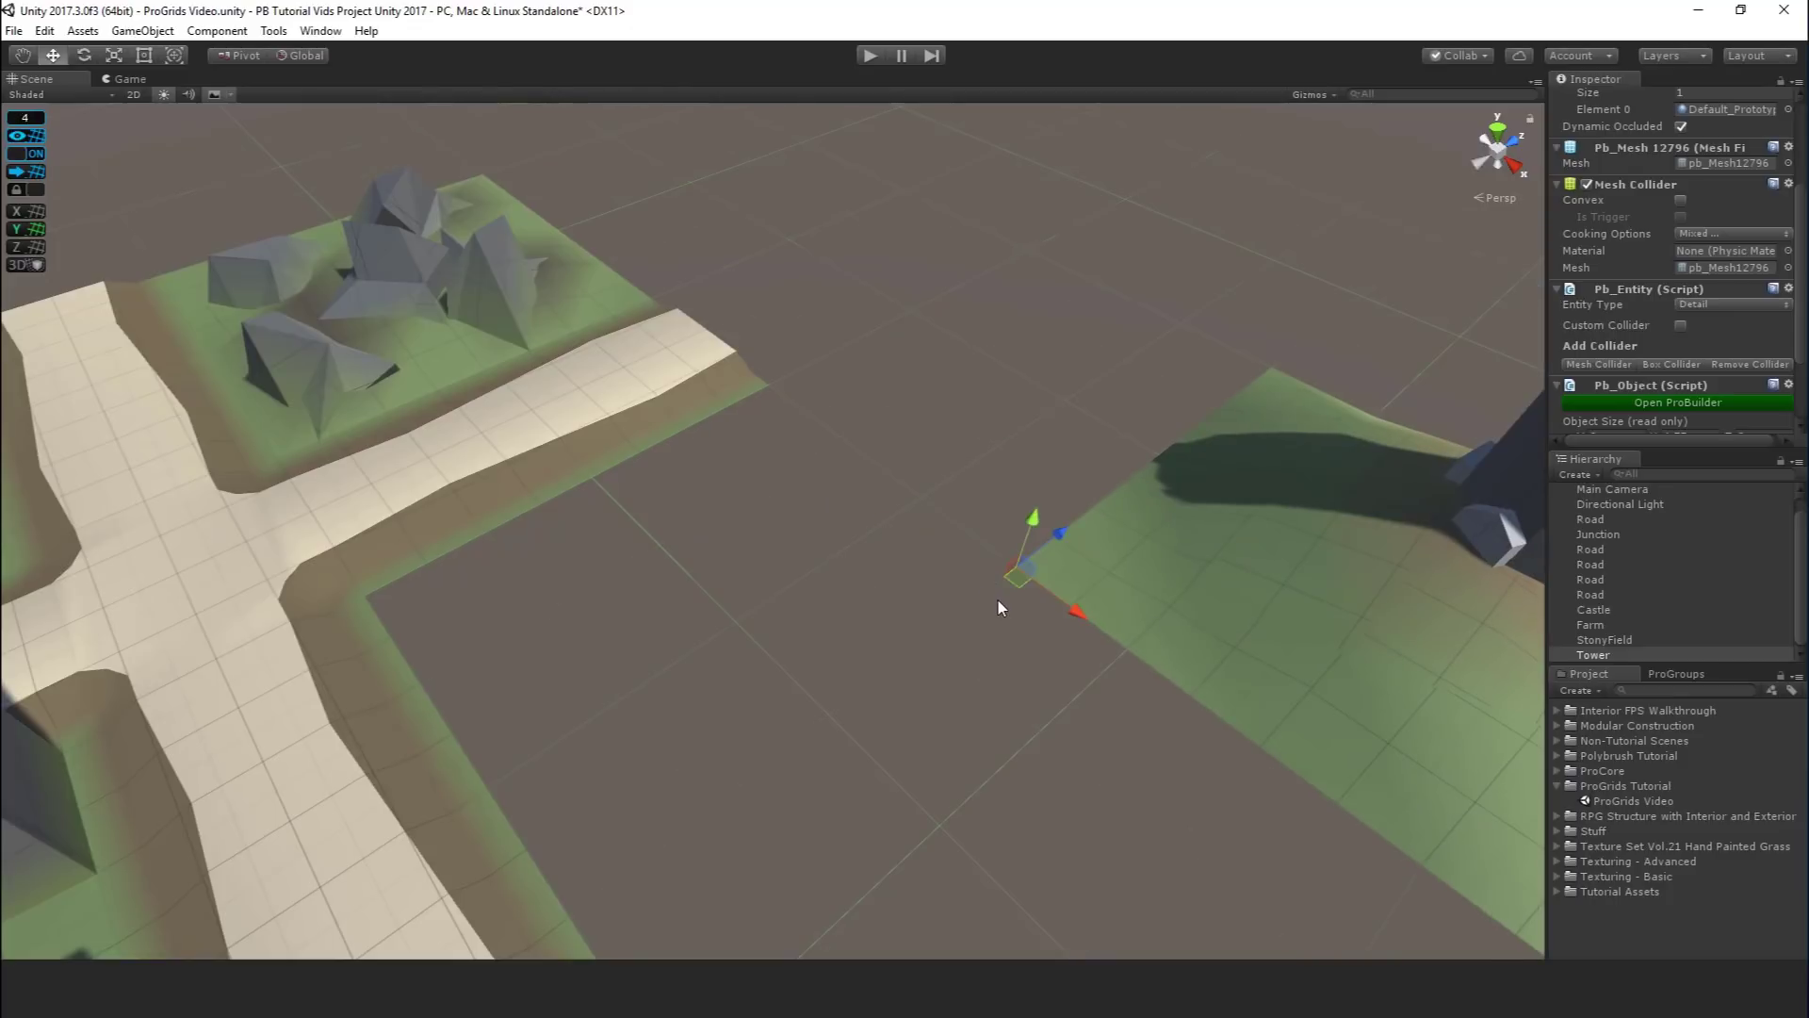
# - Set the snap increment to 1 and move the Tower tile back into its corner between the roads
pyautogui.moveTo(1026, 589); pyautogui.dragTo(364, 619)
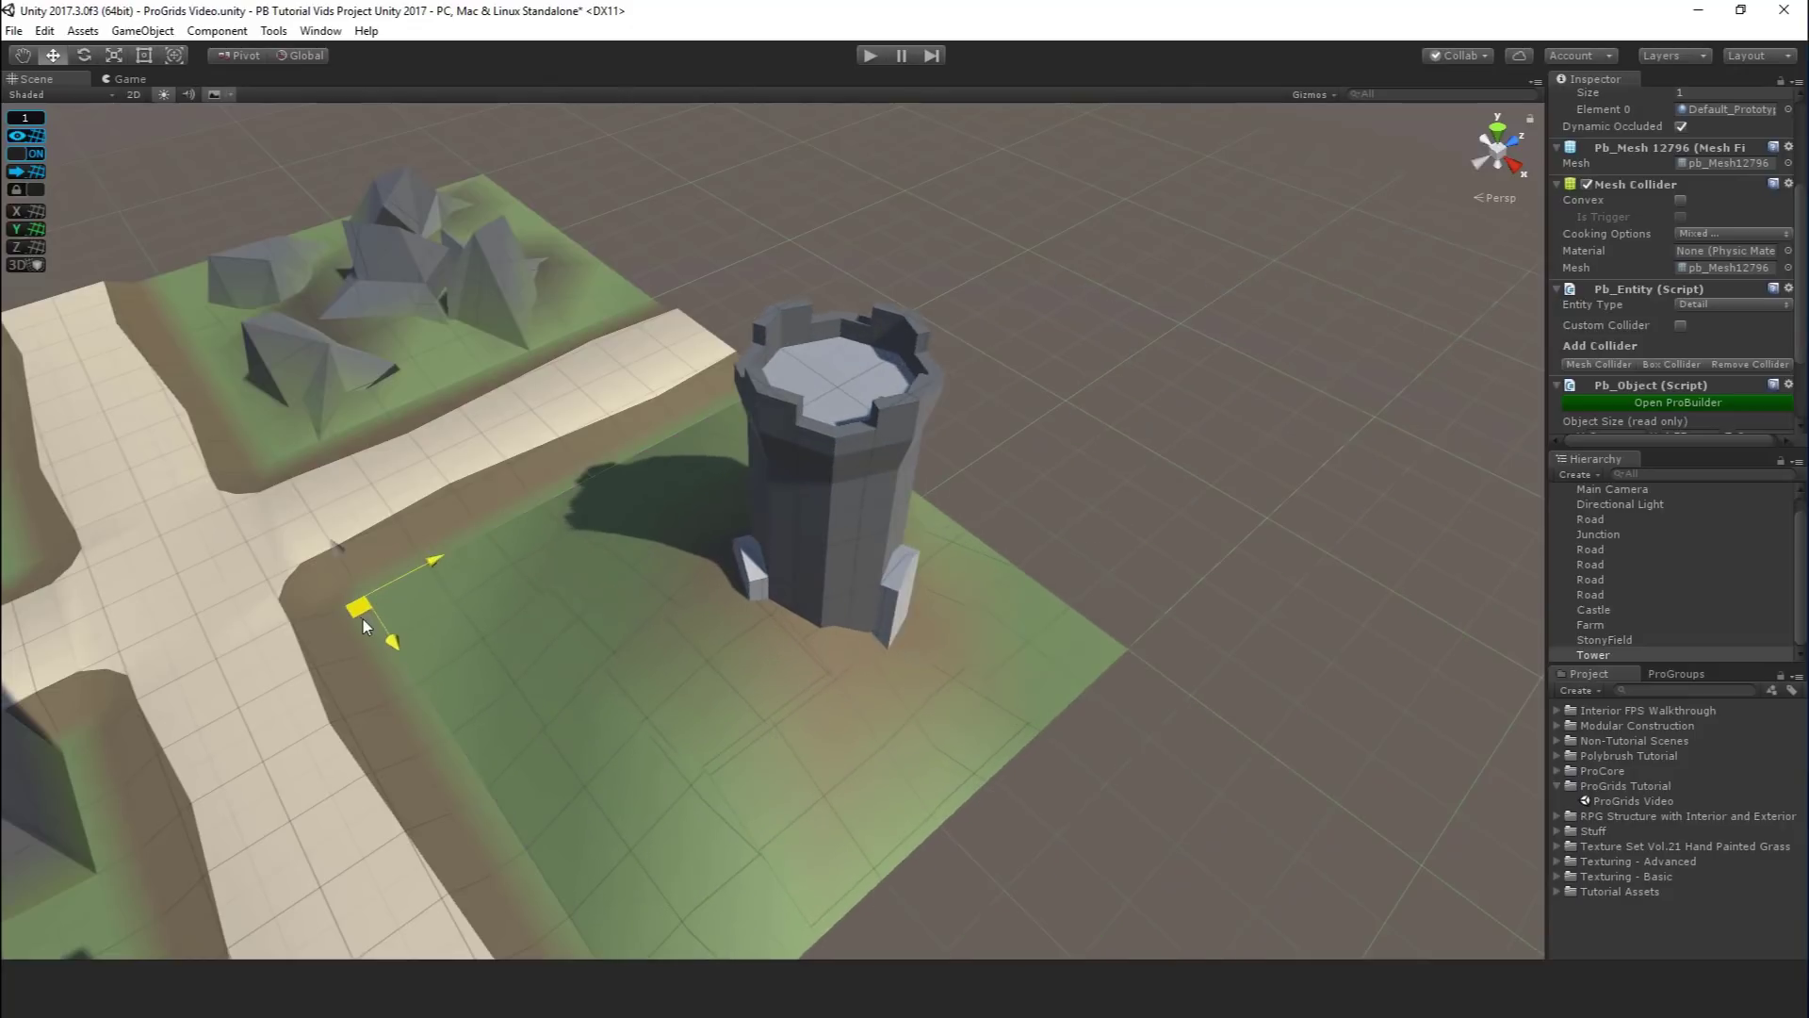
pyautogui.moveTo(264, 605); pyautogui.dragTo(640, 400, button='middle')
pyautogui.scroll(-2, 701, 519)
pyautogui.scroll(-1, 641, 400)
pyautogui.scroll(1, 641, 400)
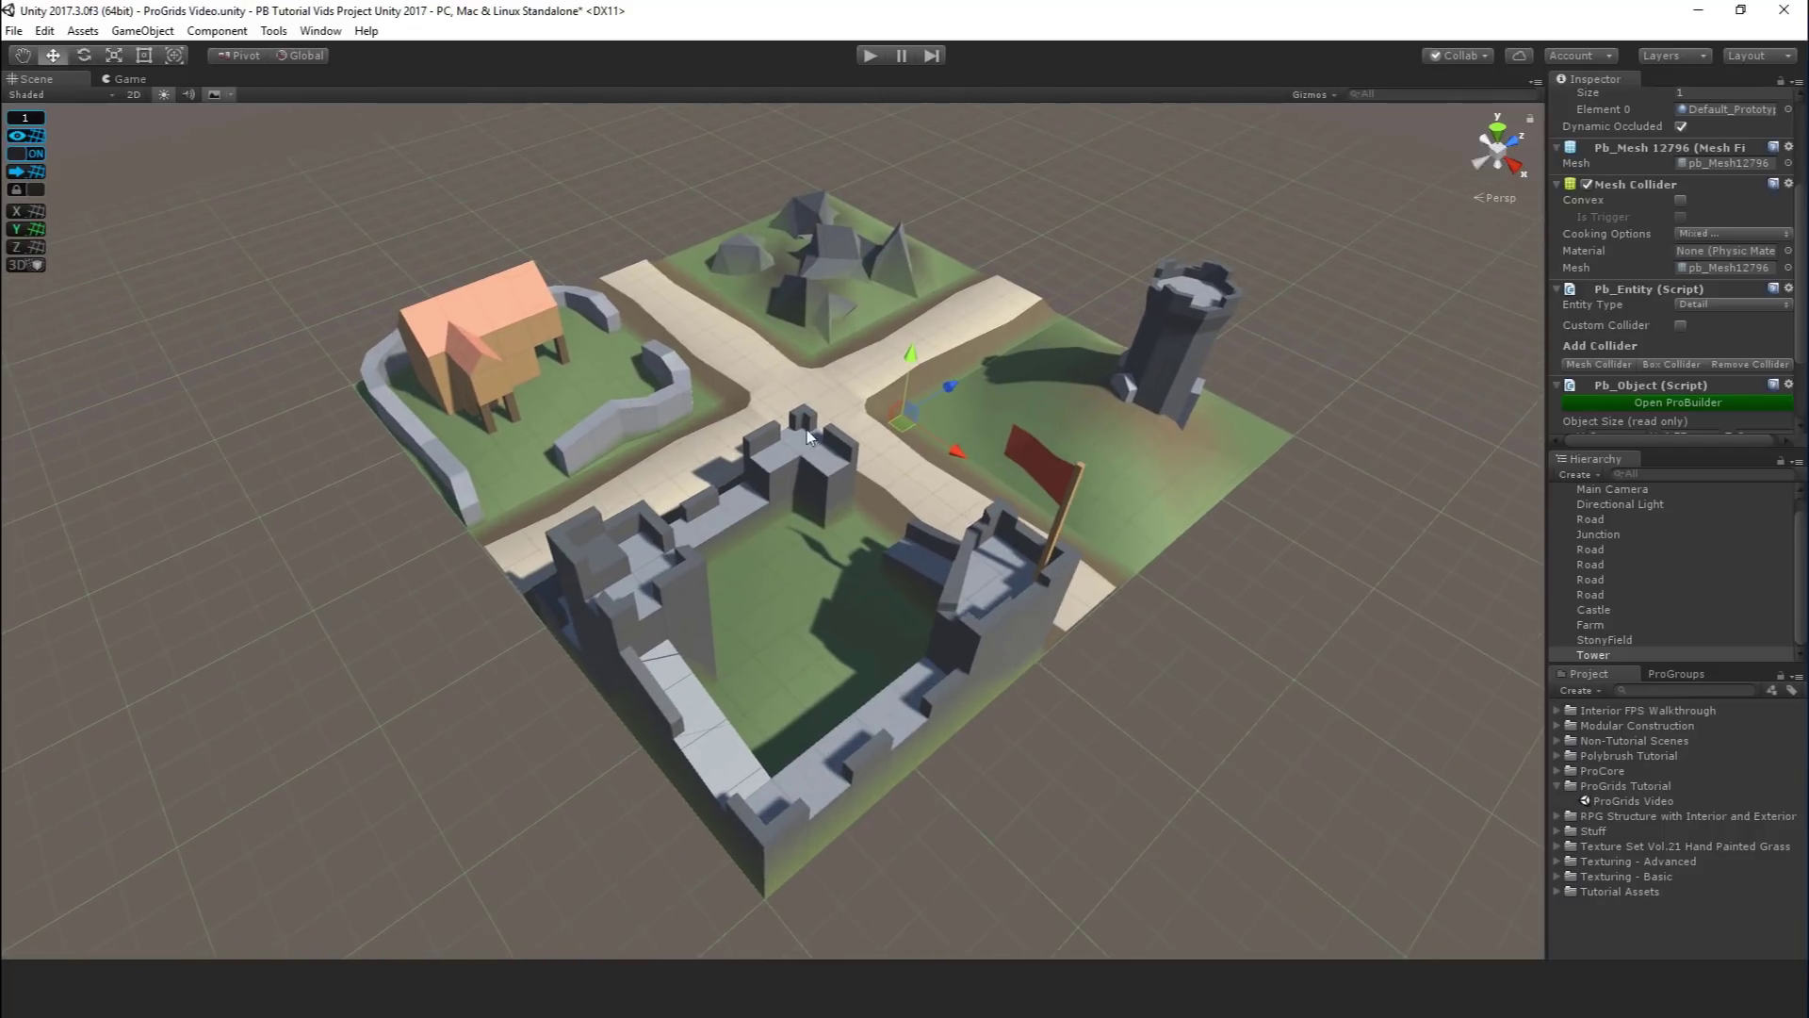
# - Select the Farm tile, review the Snap Value and Major Line Increment settings, and try stepping the snap increment up
pyautogui.click(534, 462)
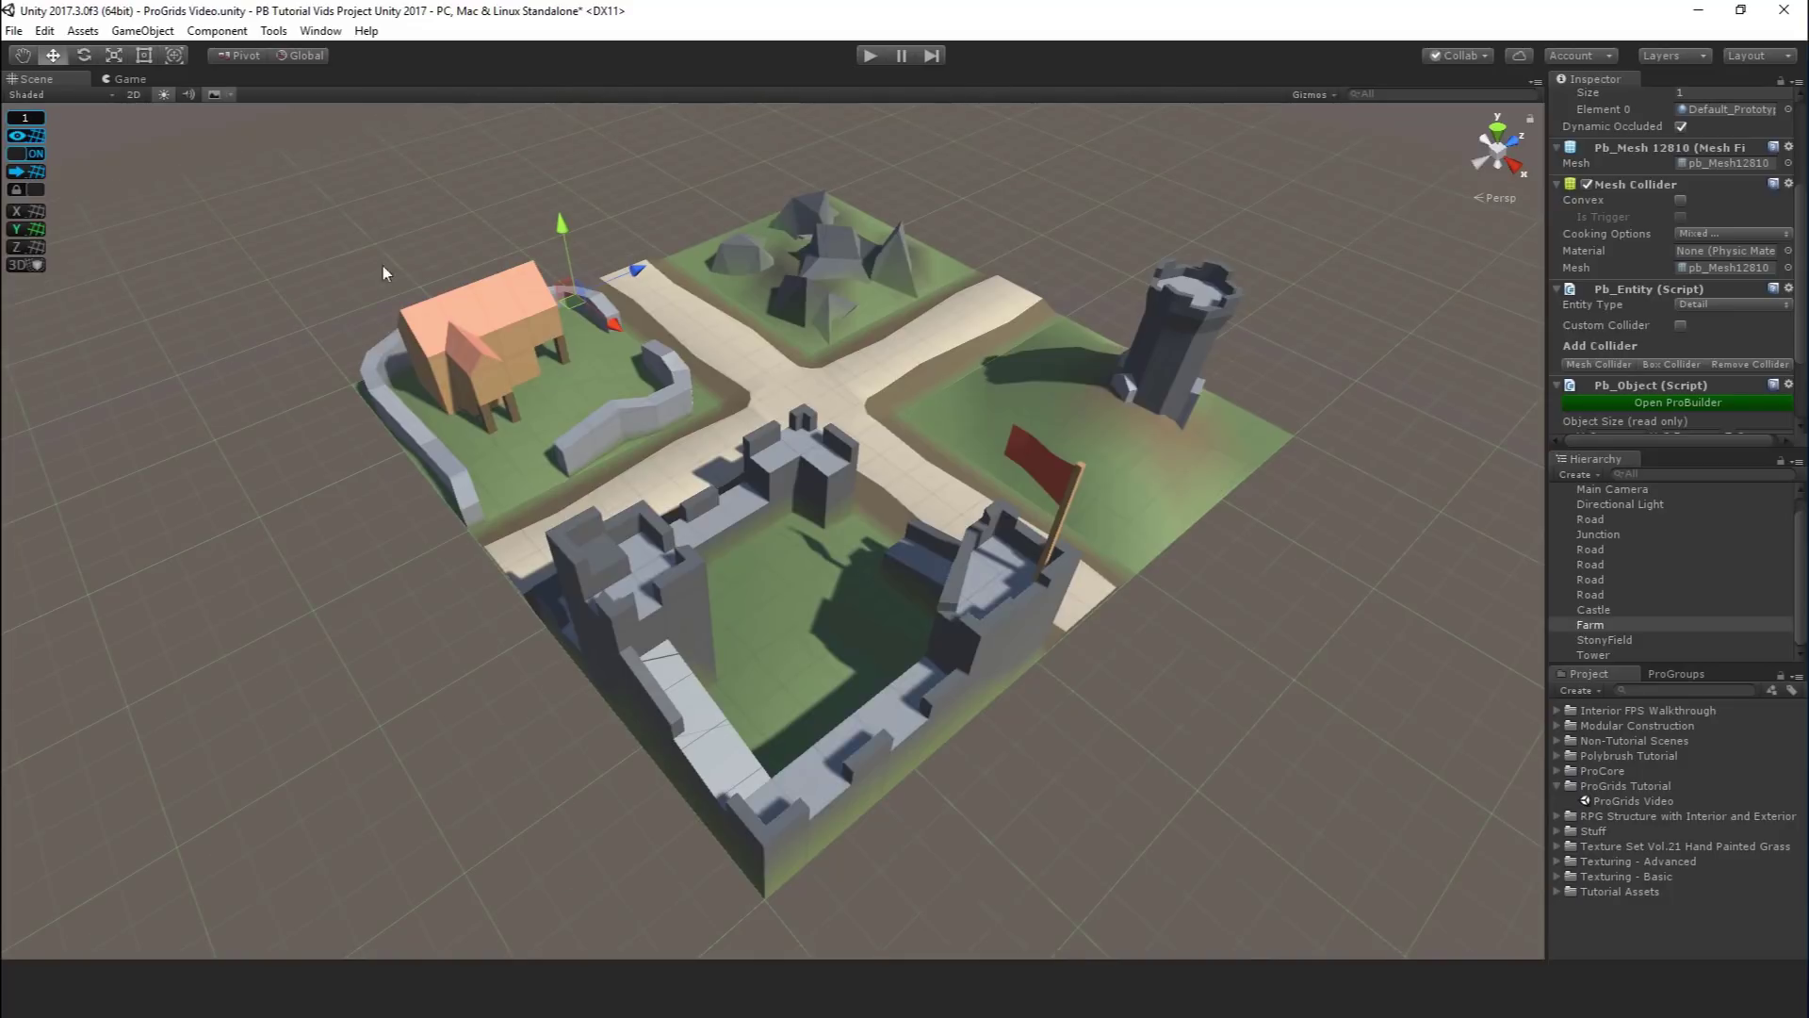
pyautogui.click(26, 118)
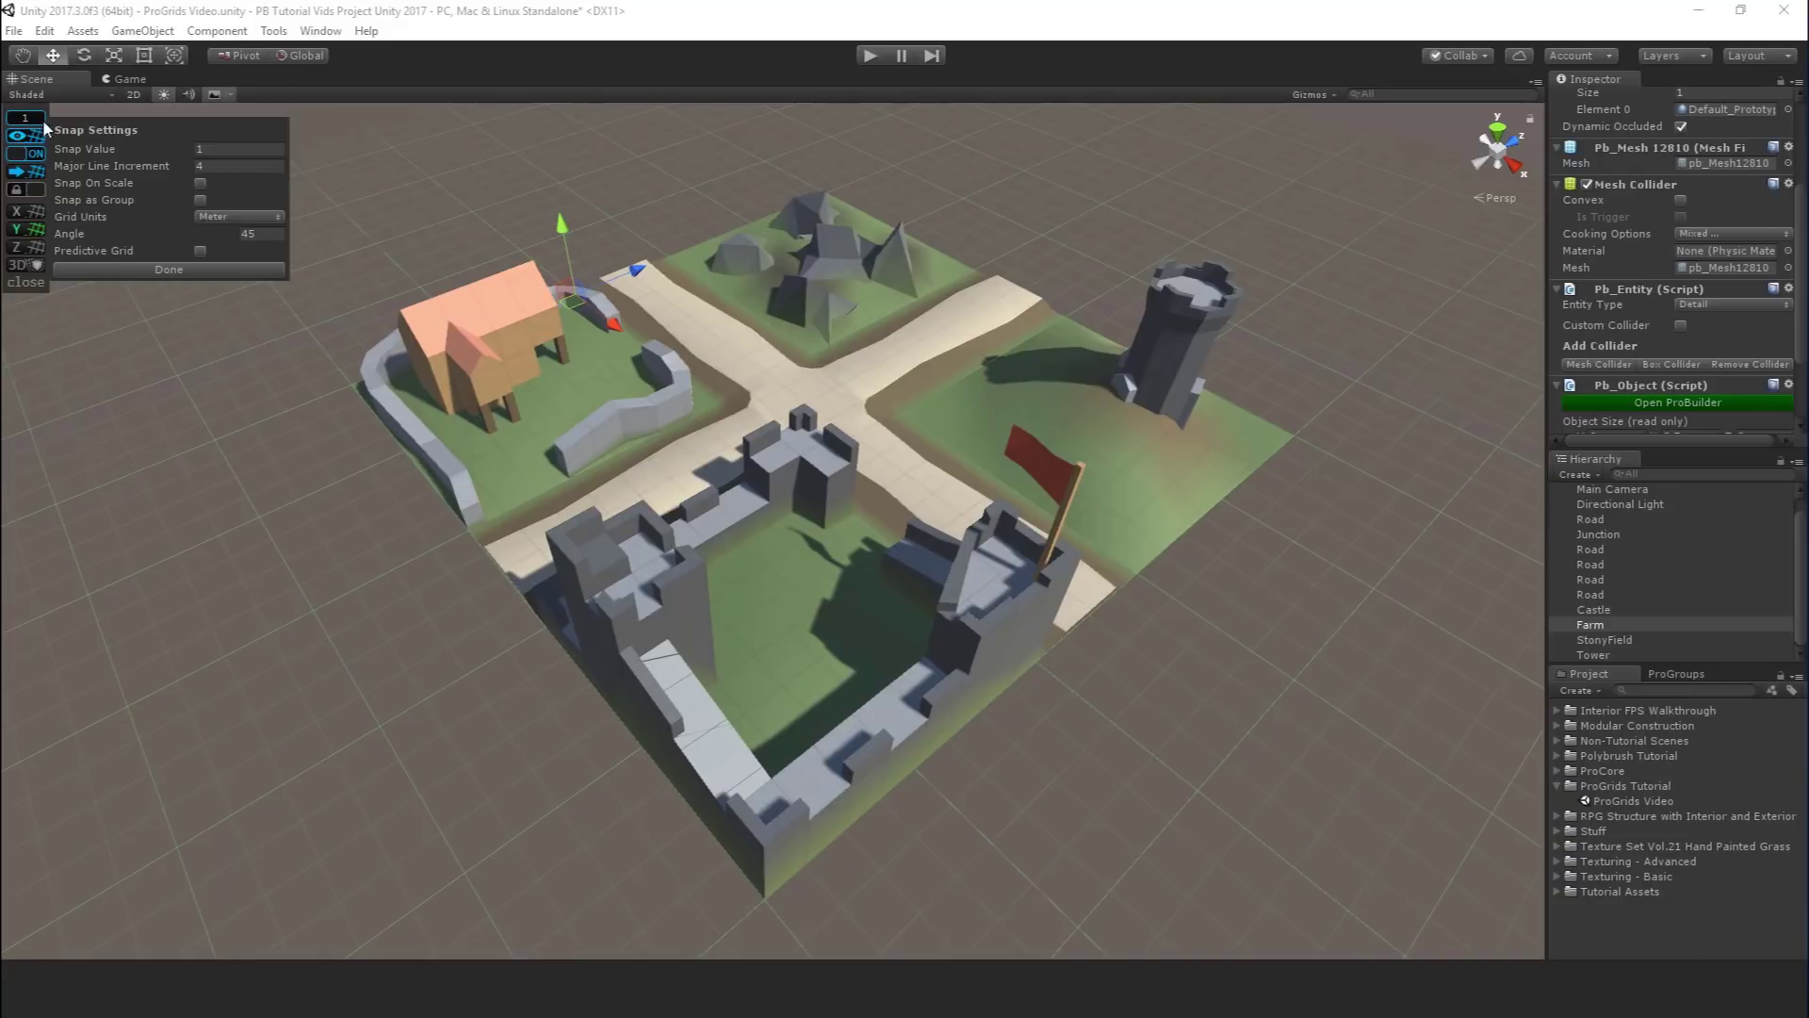
pyautogui.click(243, 149)
pyautogui.click(220, 166)
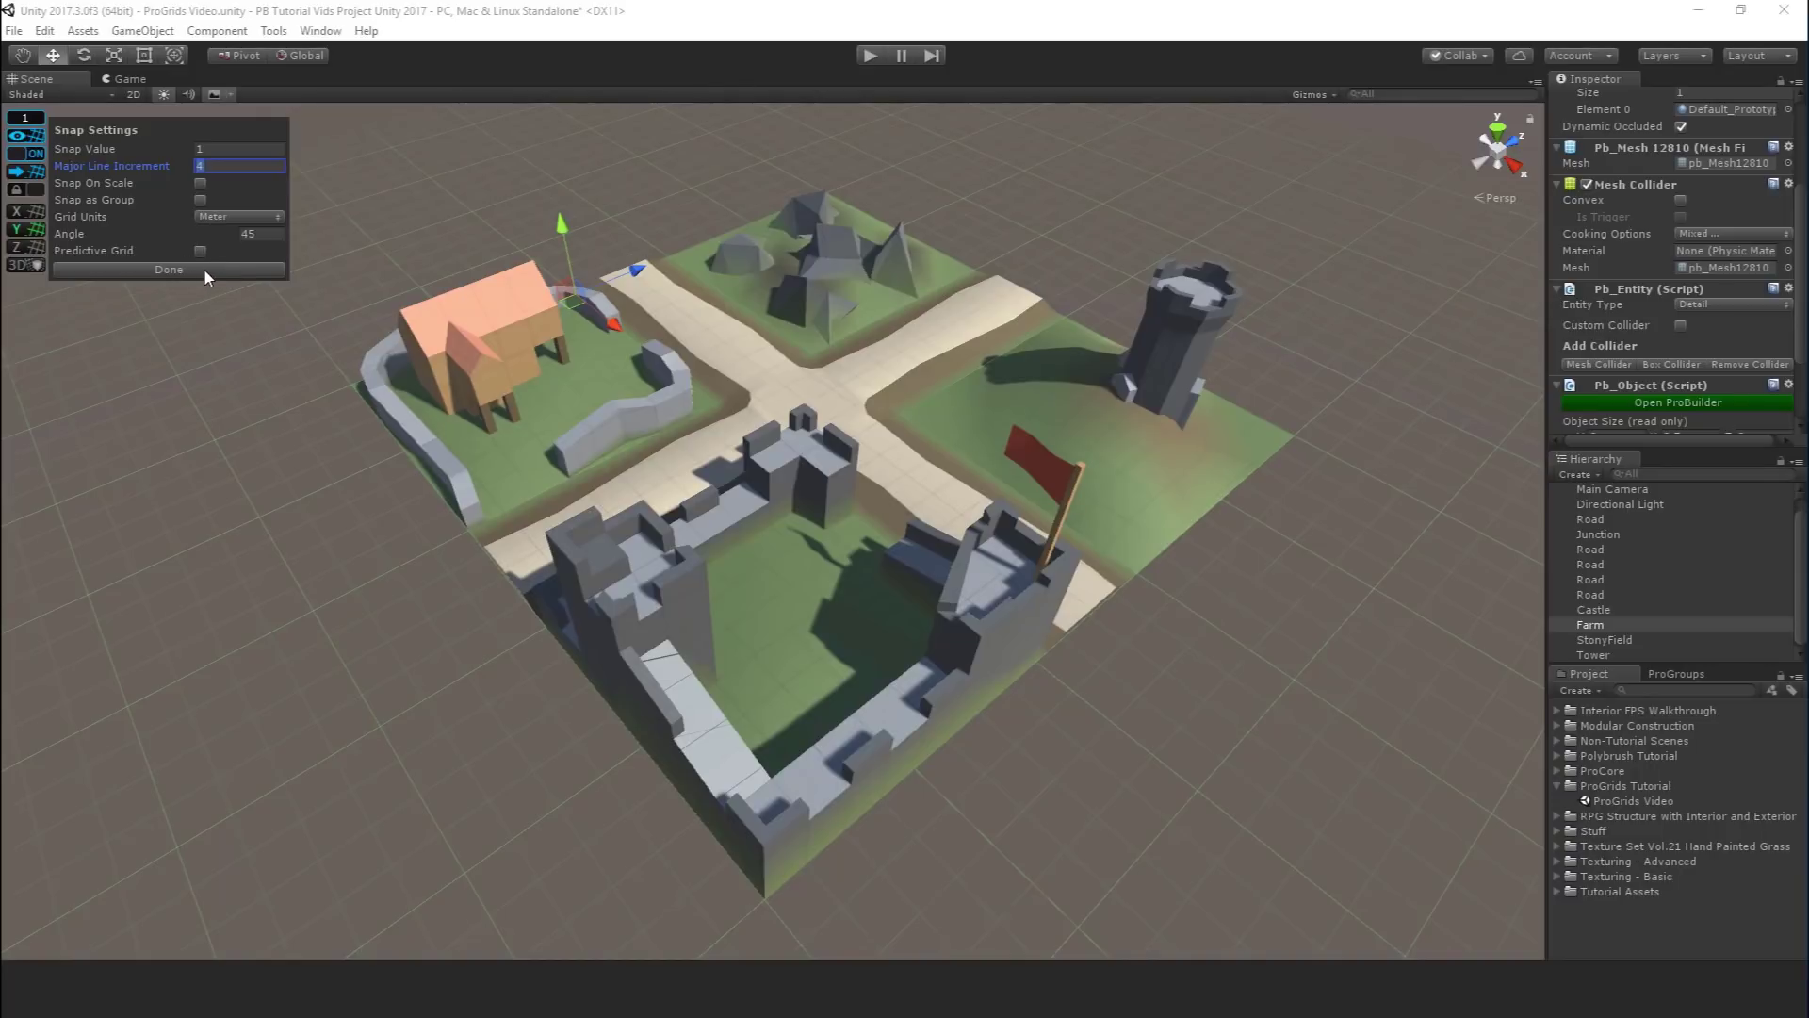
pyautogui.click(205, 270)
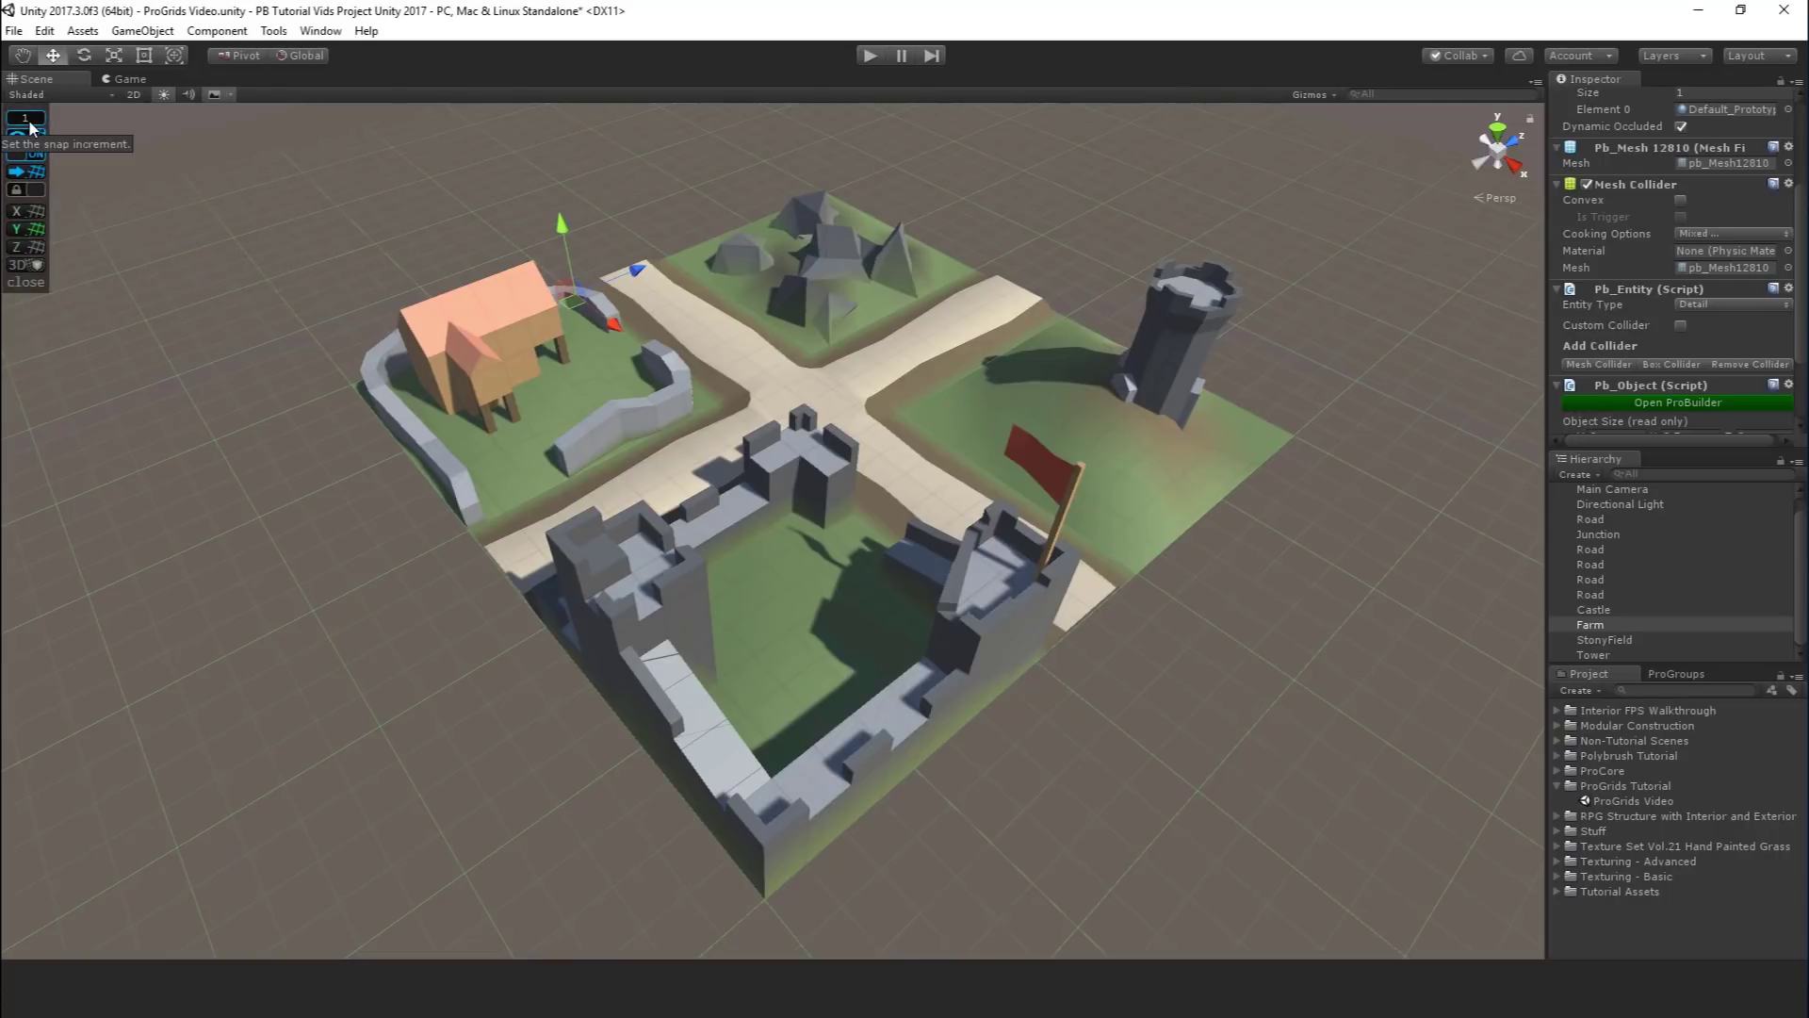
pyautogui.press('=')
pyautogui.press('=')
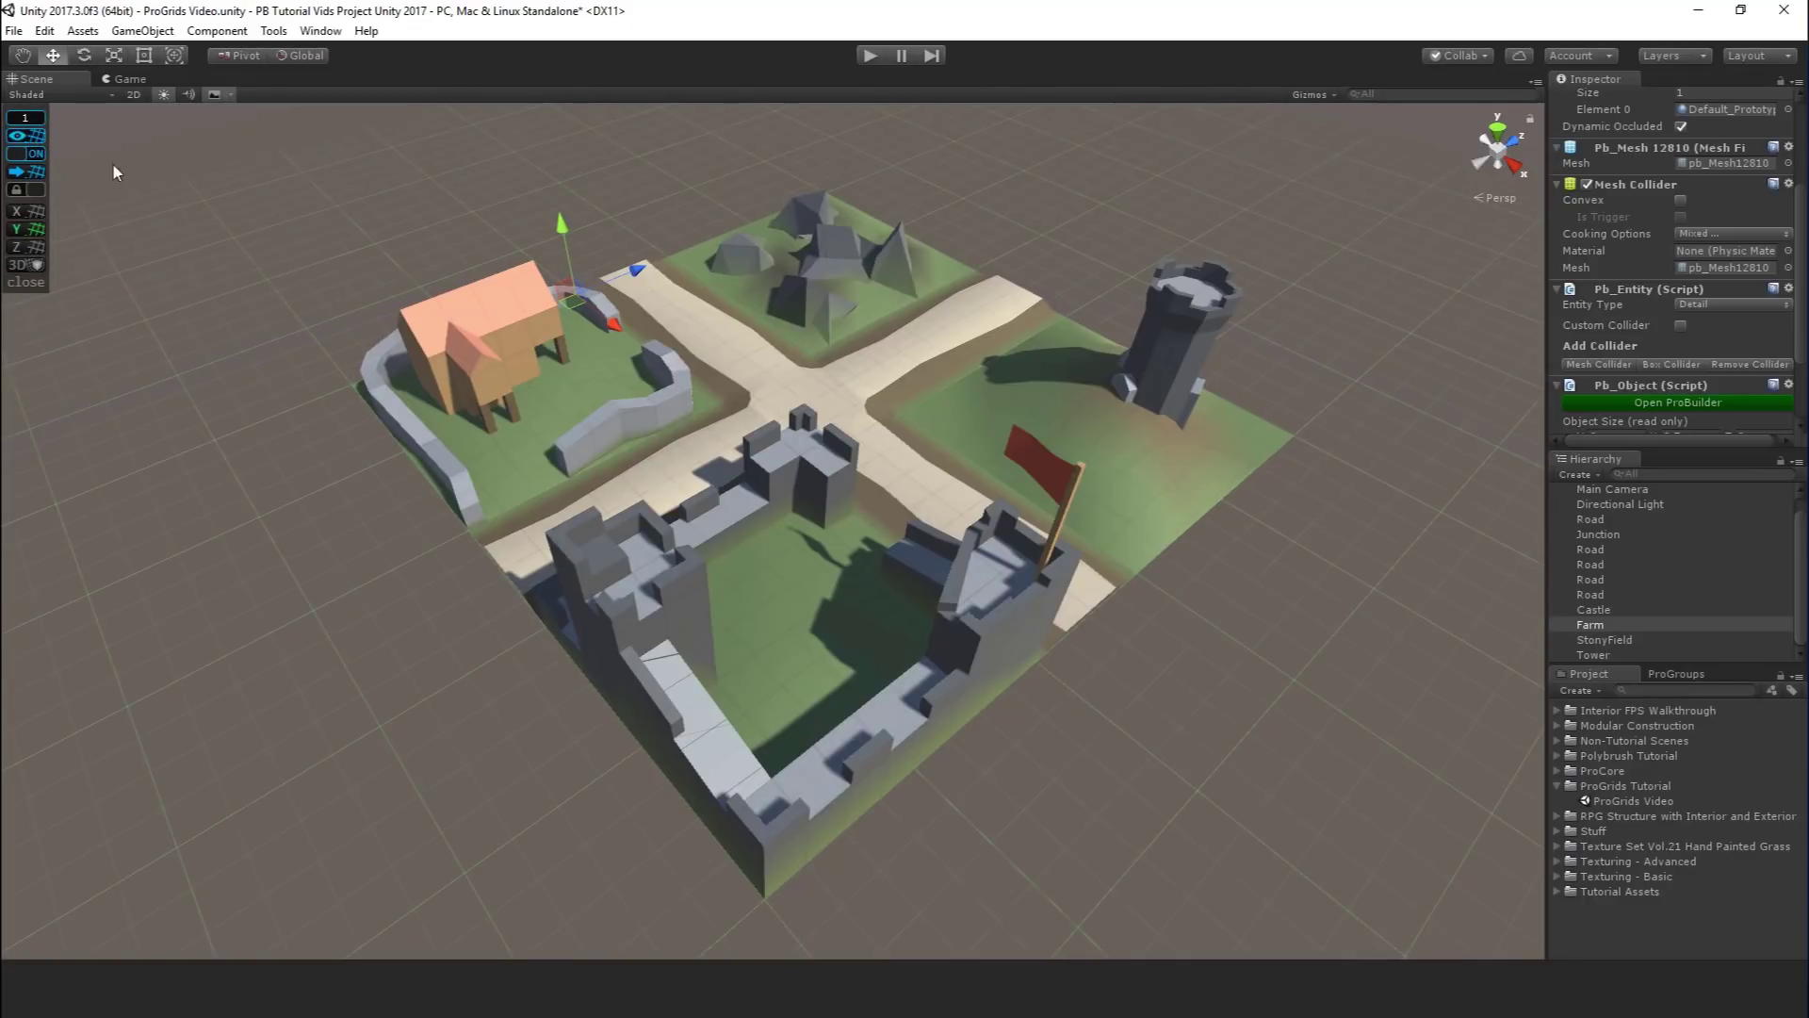
# - Select the Tower tile, move it with the grid hidden and snapping still on, and show the grid again
pyautogui.click(965, 421)
pyautogui.press('q')
pyautogui.moveTo(946, 432); pyautogui.dragTo(958, 437, button='middle')
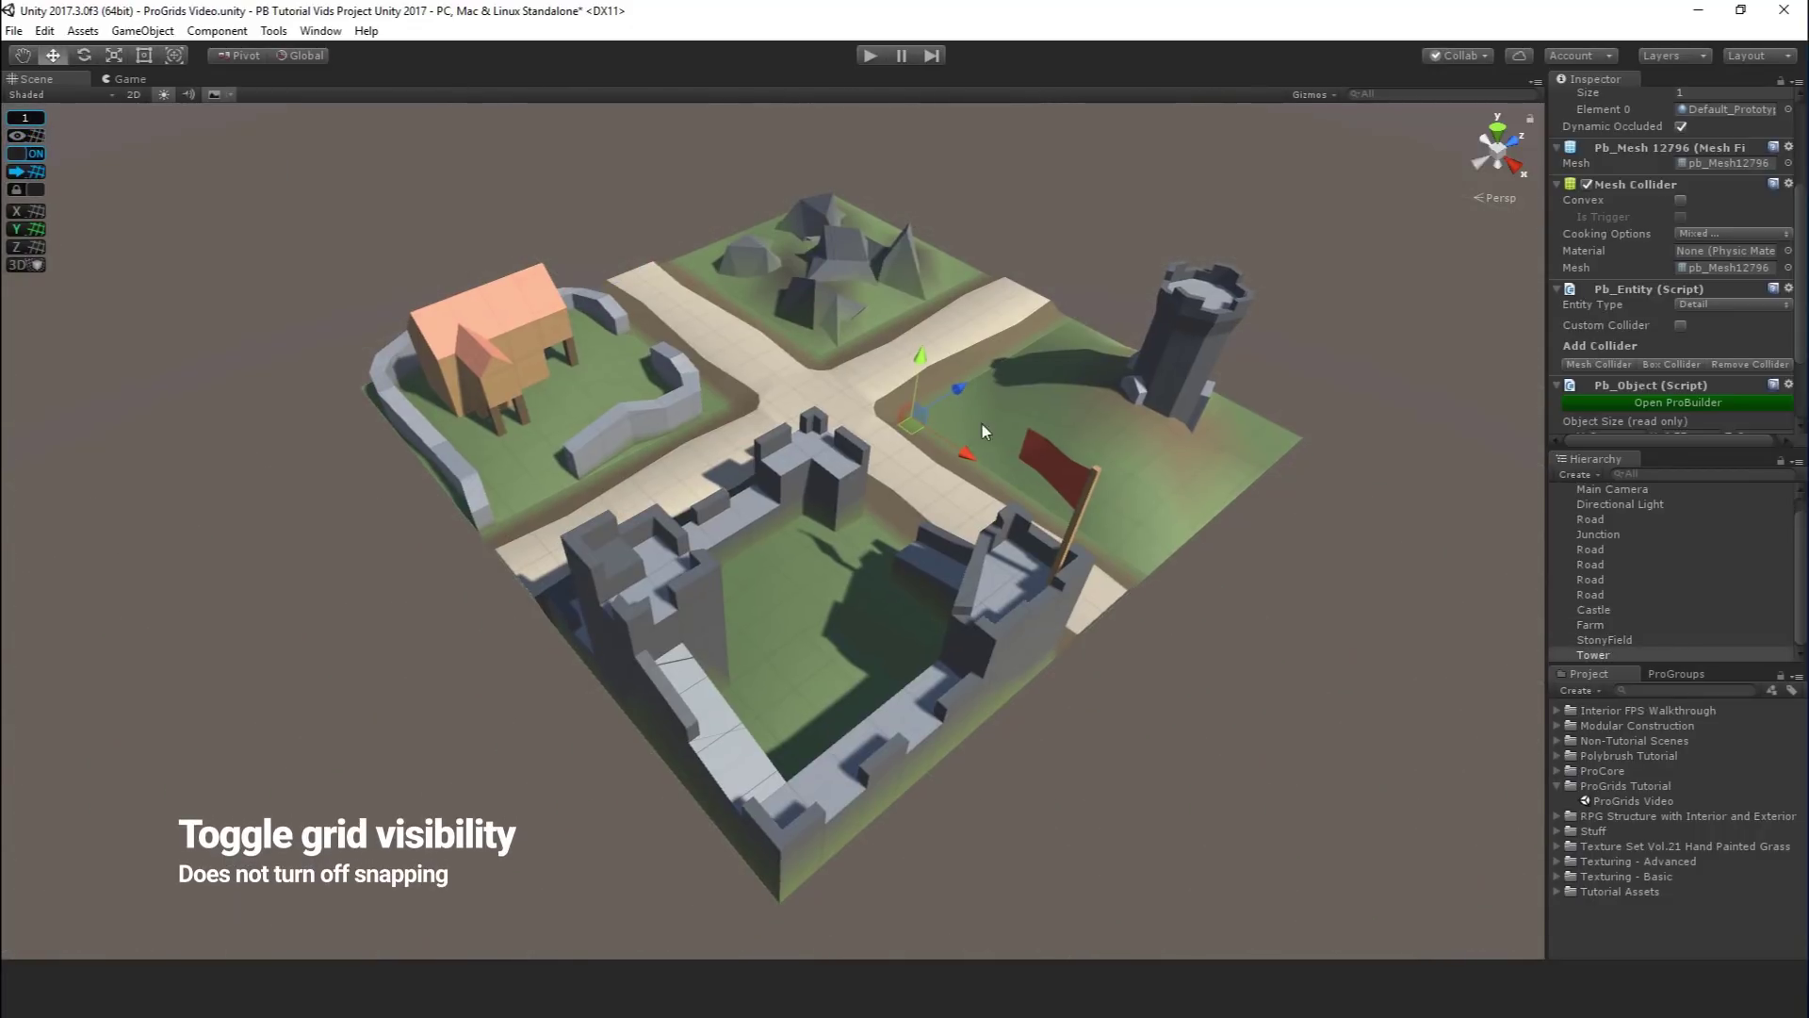
pyautogui.moveTo(911, 438); pyautogui.dragTo(840, 393)
pyautogui.click(17, 134)
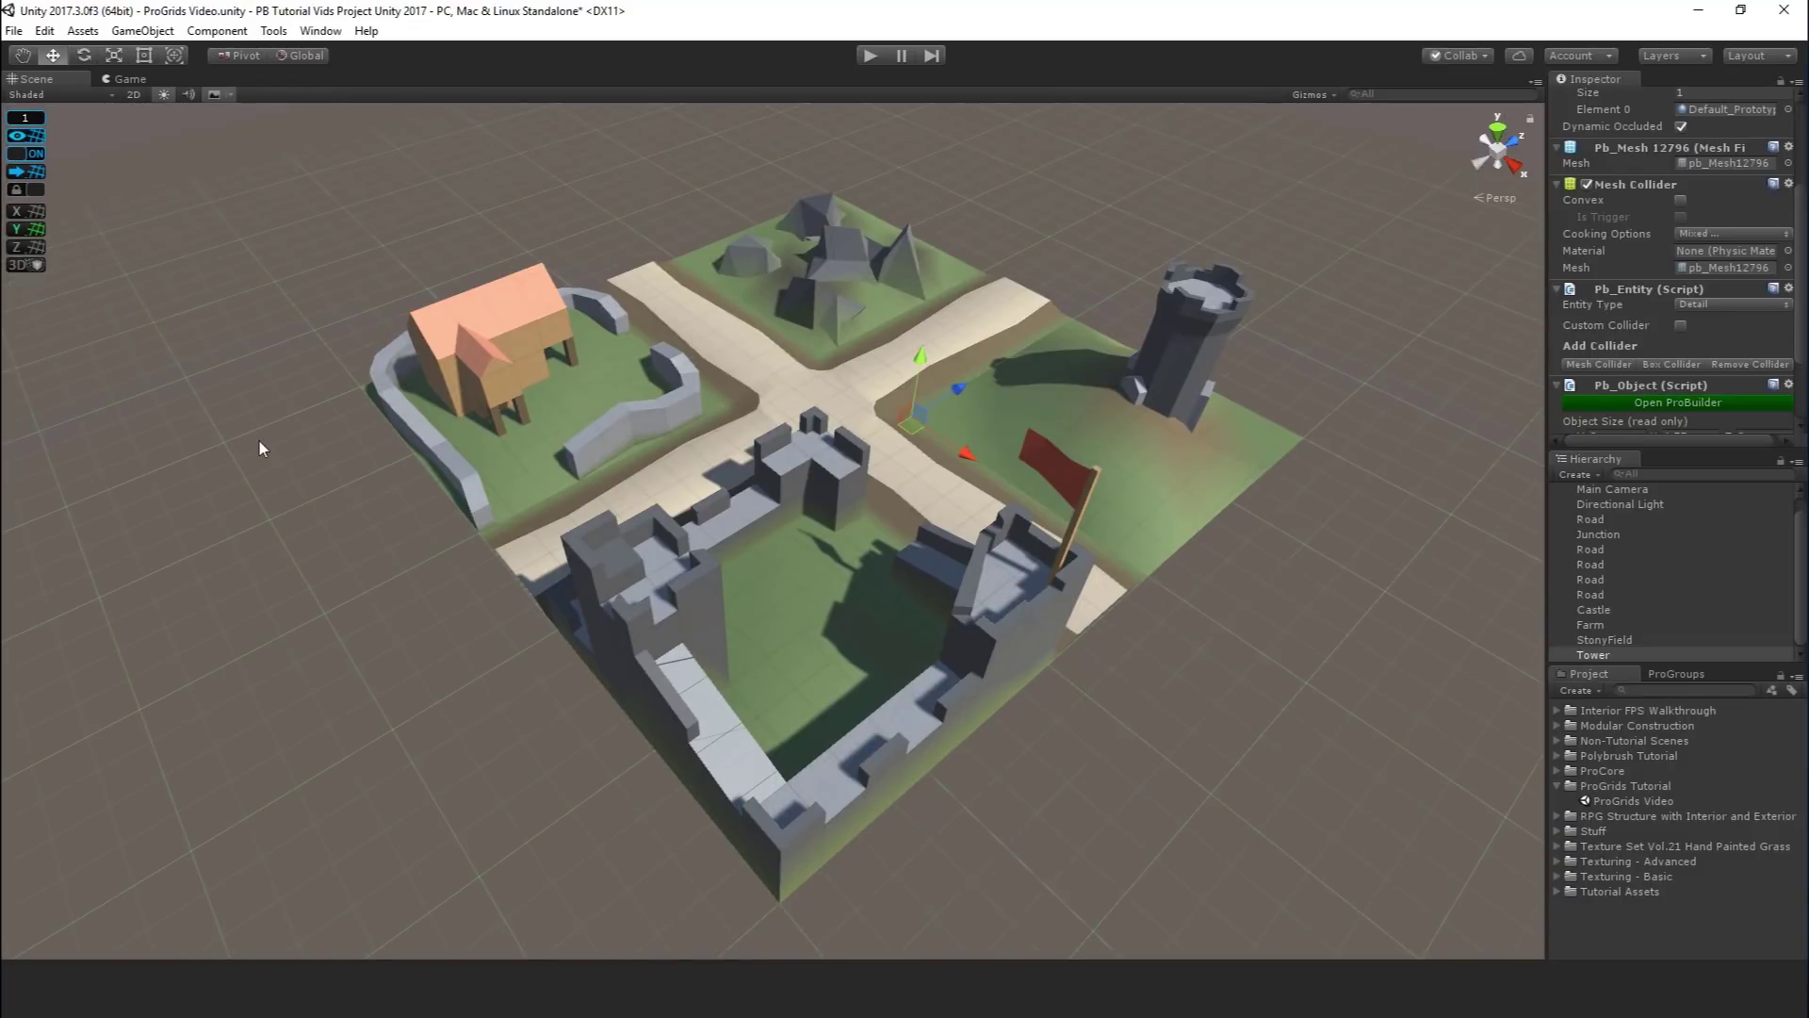
# - Turn snapping off, move the Tower tile freely a short way from the road corner, and turn snapping back on
pyautogui.click(31, 156)
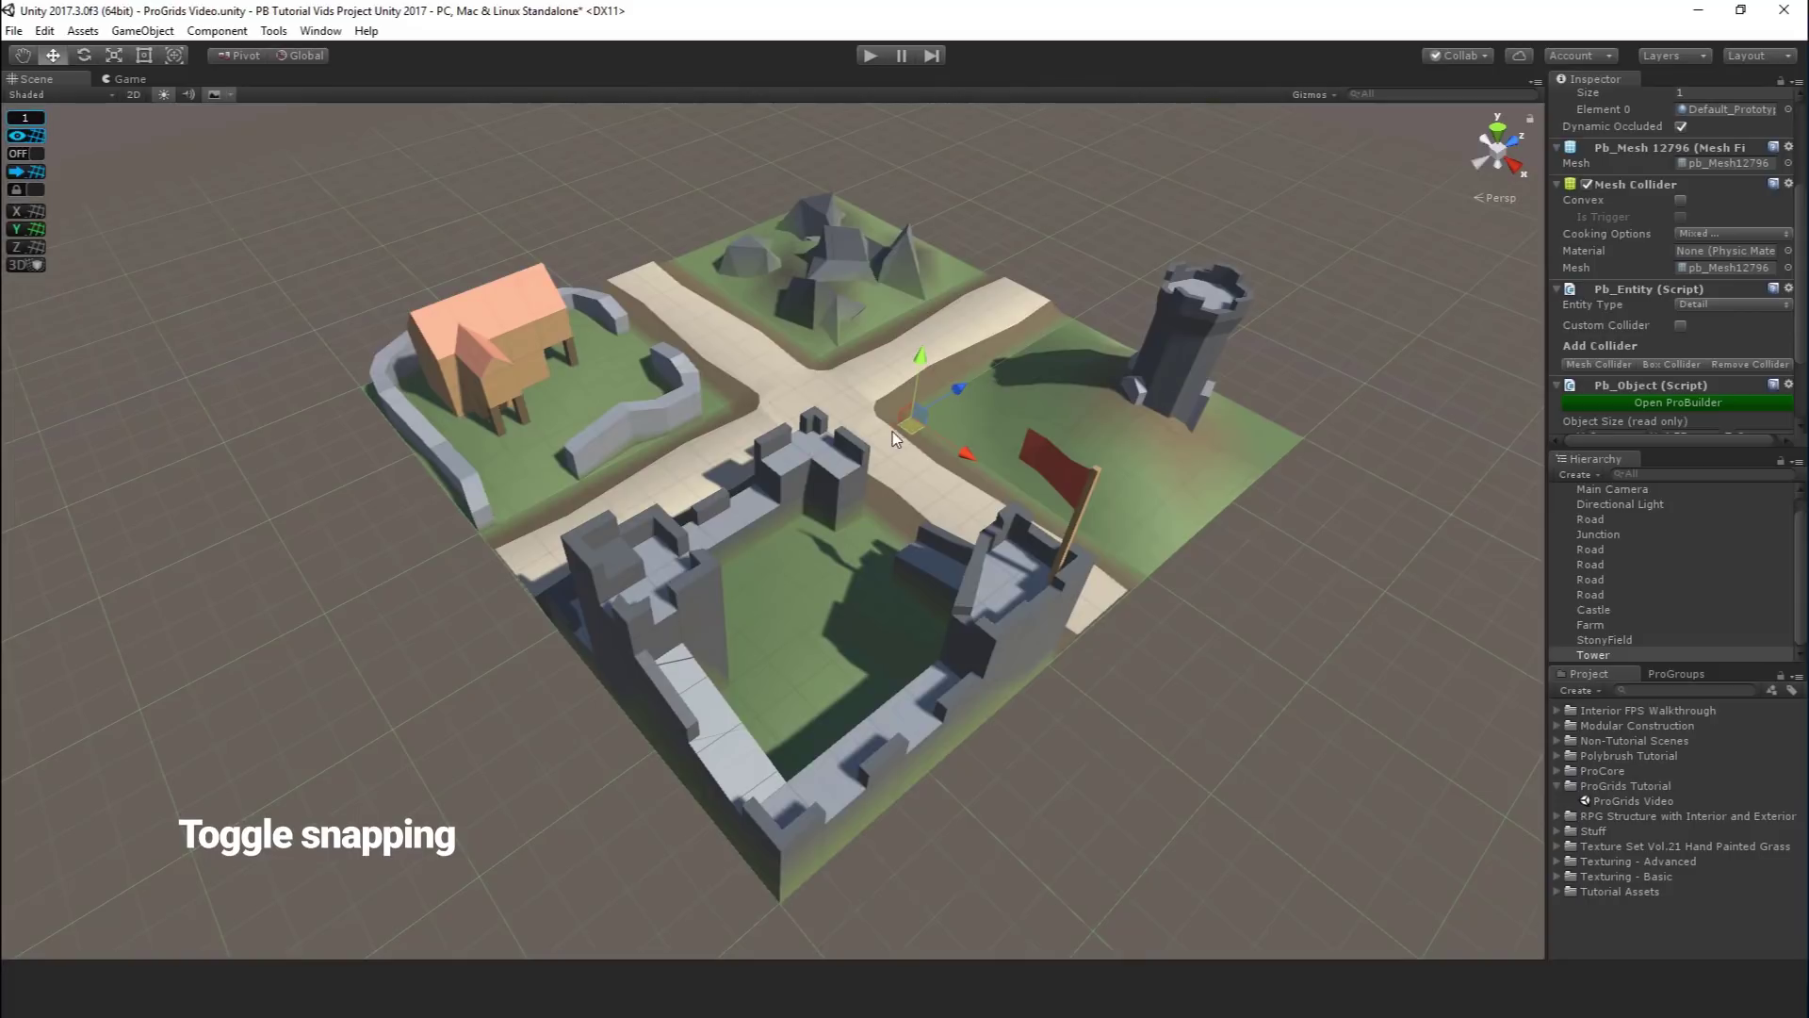
pyautogui.moveTo(895, 428); pyautogui.dragTo(976, 428)
pyautogui.click(26, 153)
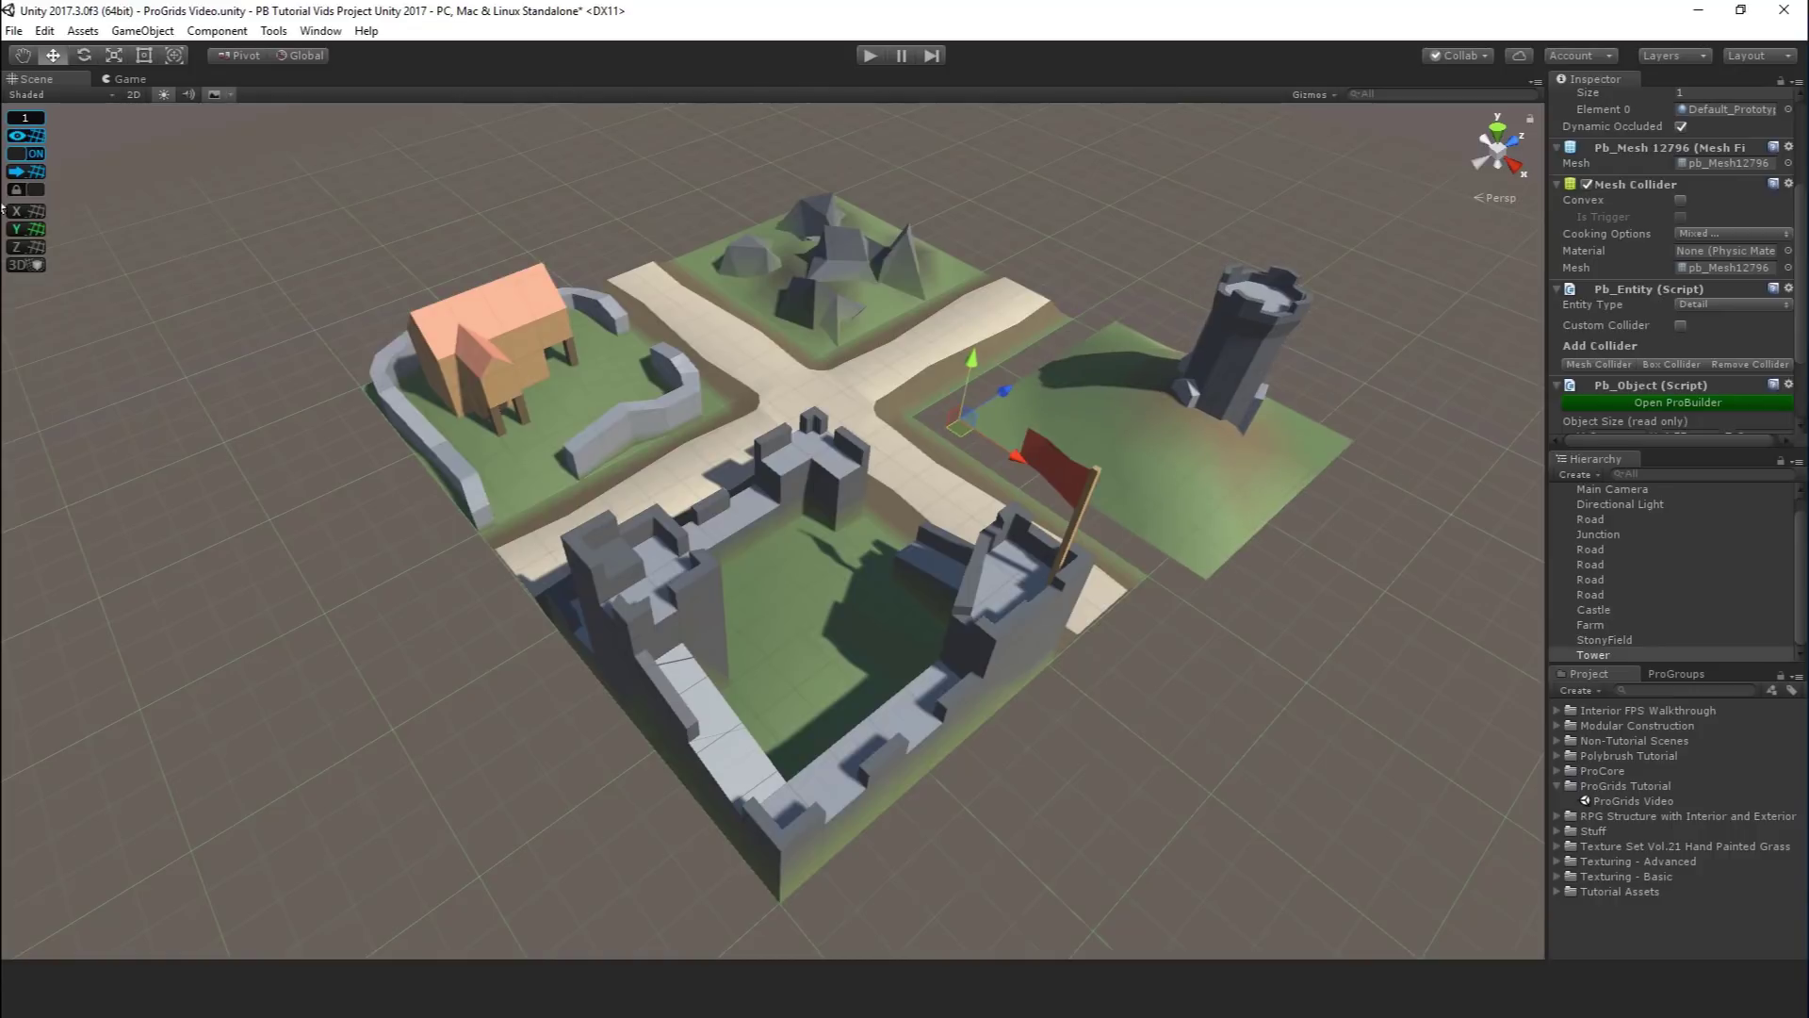
# - With snapping turned off, move the Tower tile freely farther from the road corner and push it to the grid
pyautogui.click(33, 176)
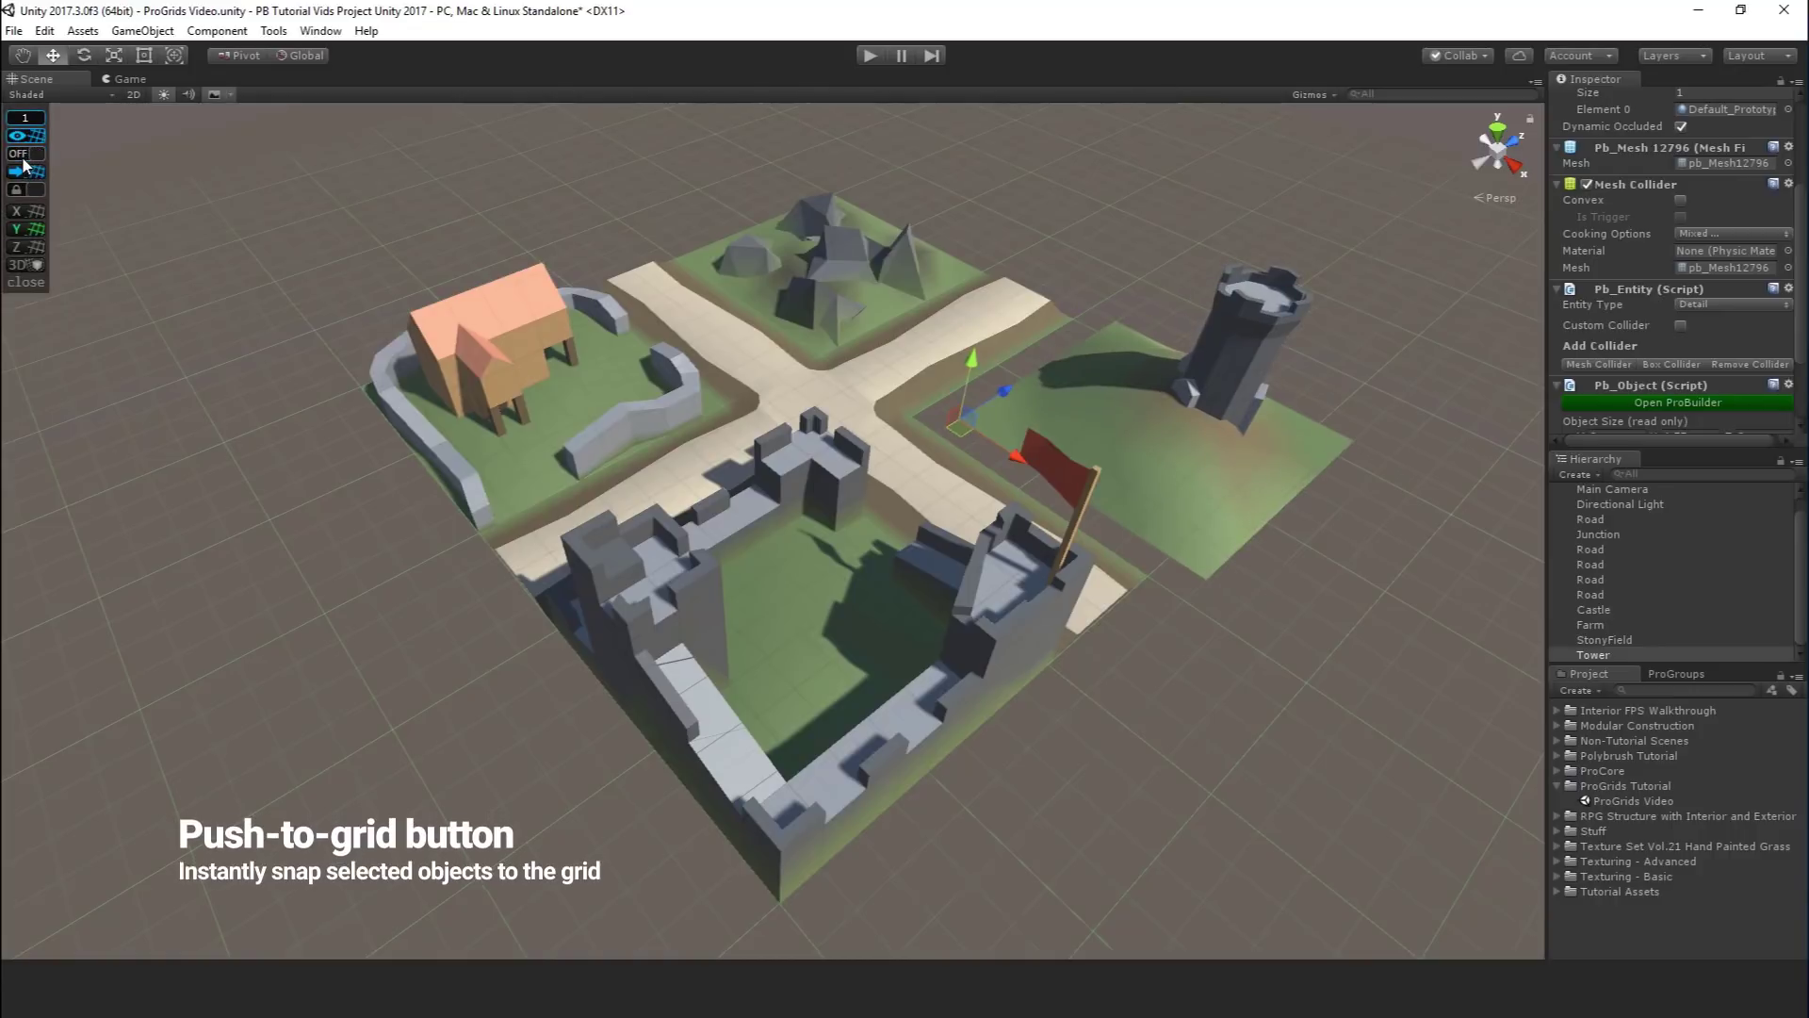
pyautogui.moveTo(964, 428); pyautogui.dragTo(1129, 435)
pyautogui.moveTo(1121, 482); pyautogui.dragTo(1011, 547, button='middle')
pyautogui.scroll(3, 1010, 547)
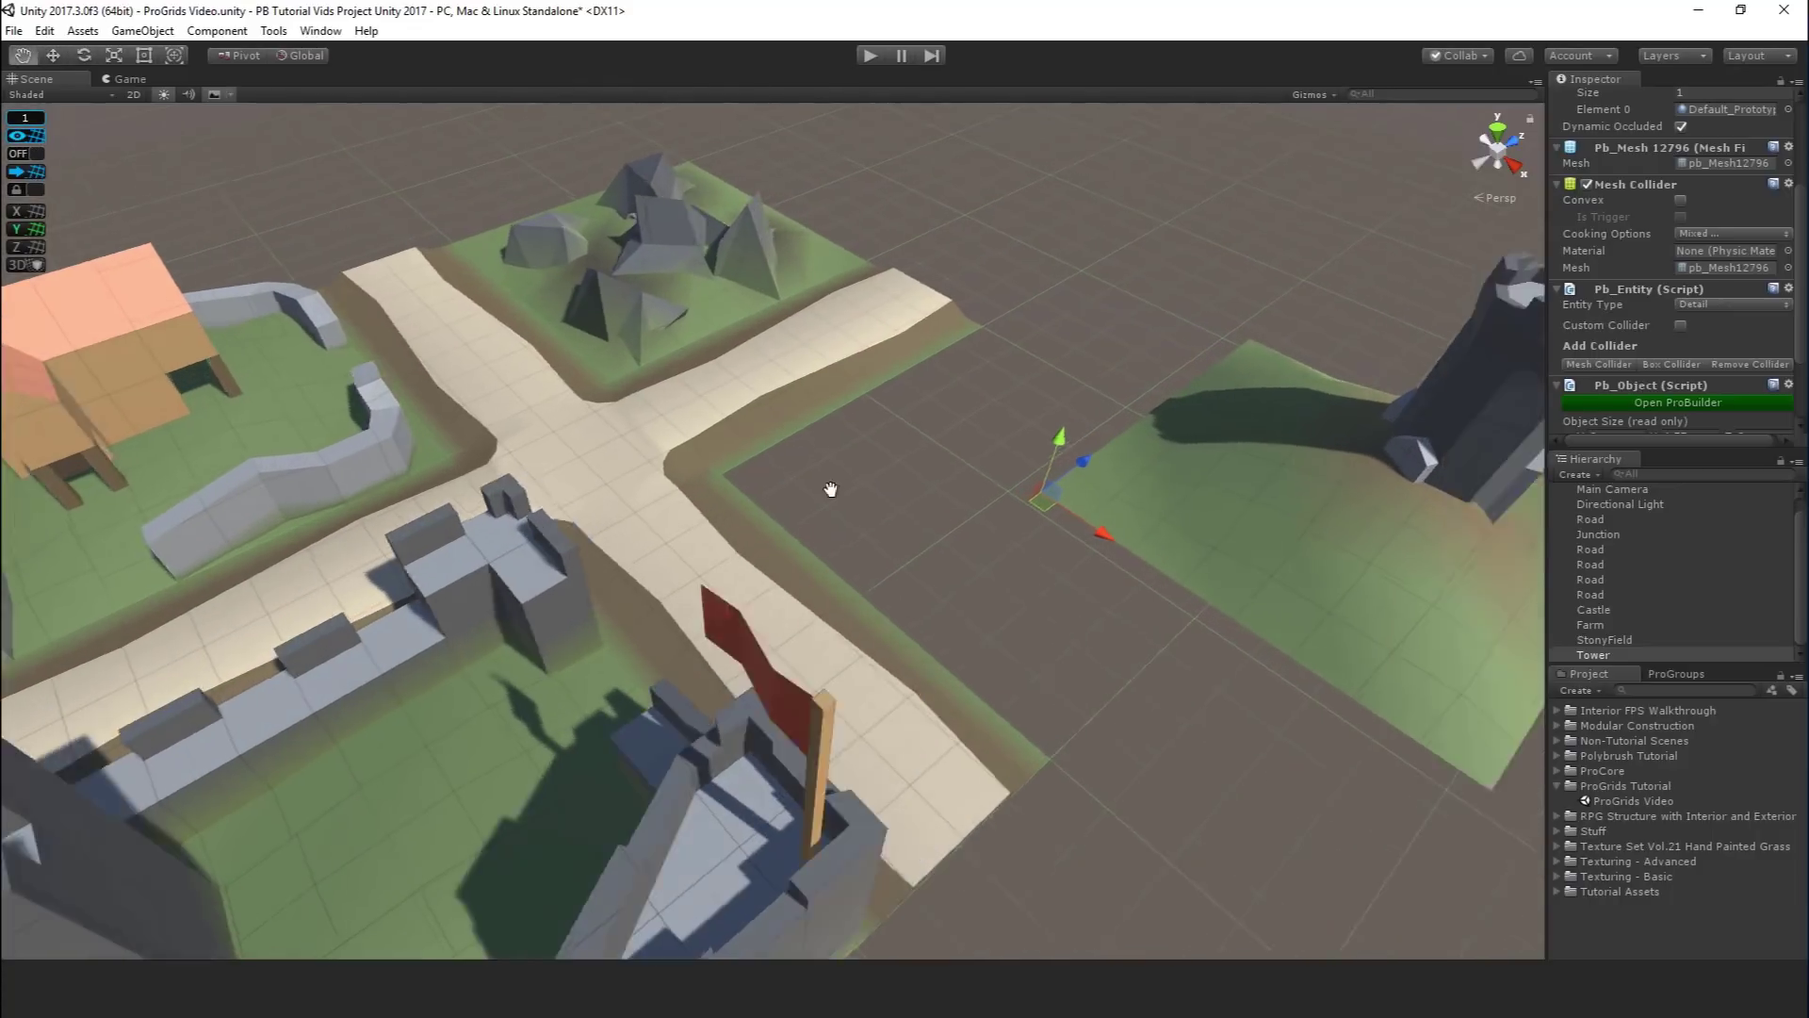
pyautogui.moveTo(830, 489); pyautogui.dragTo(705, 513, button='middle')
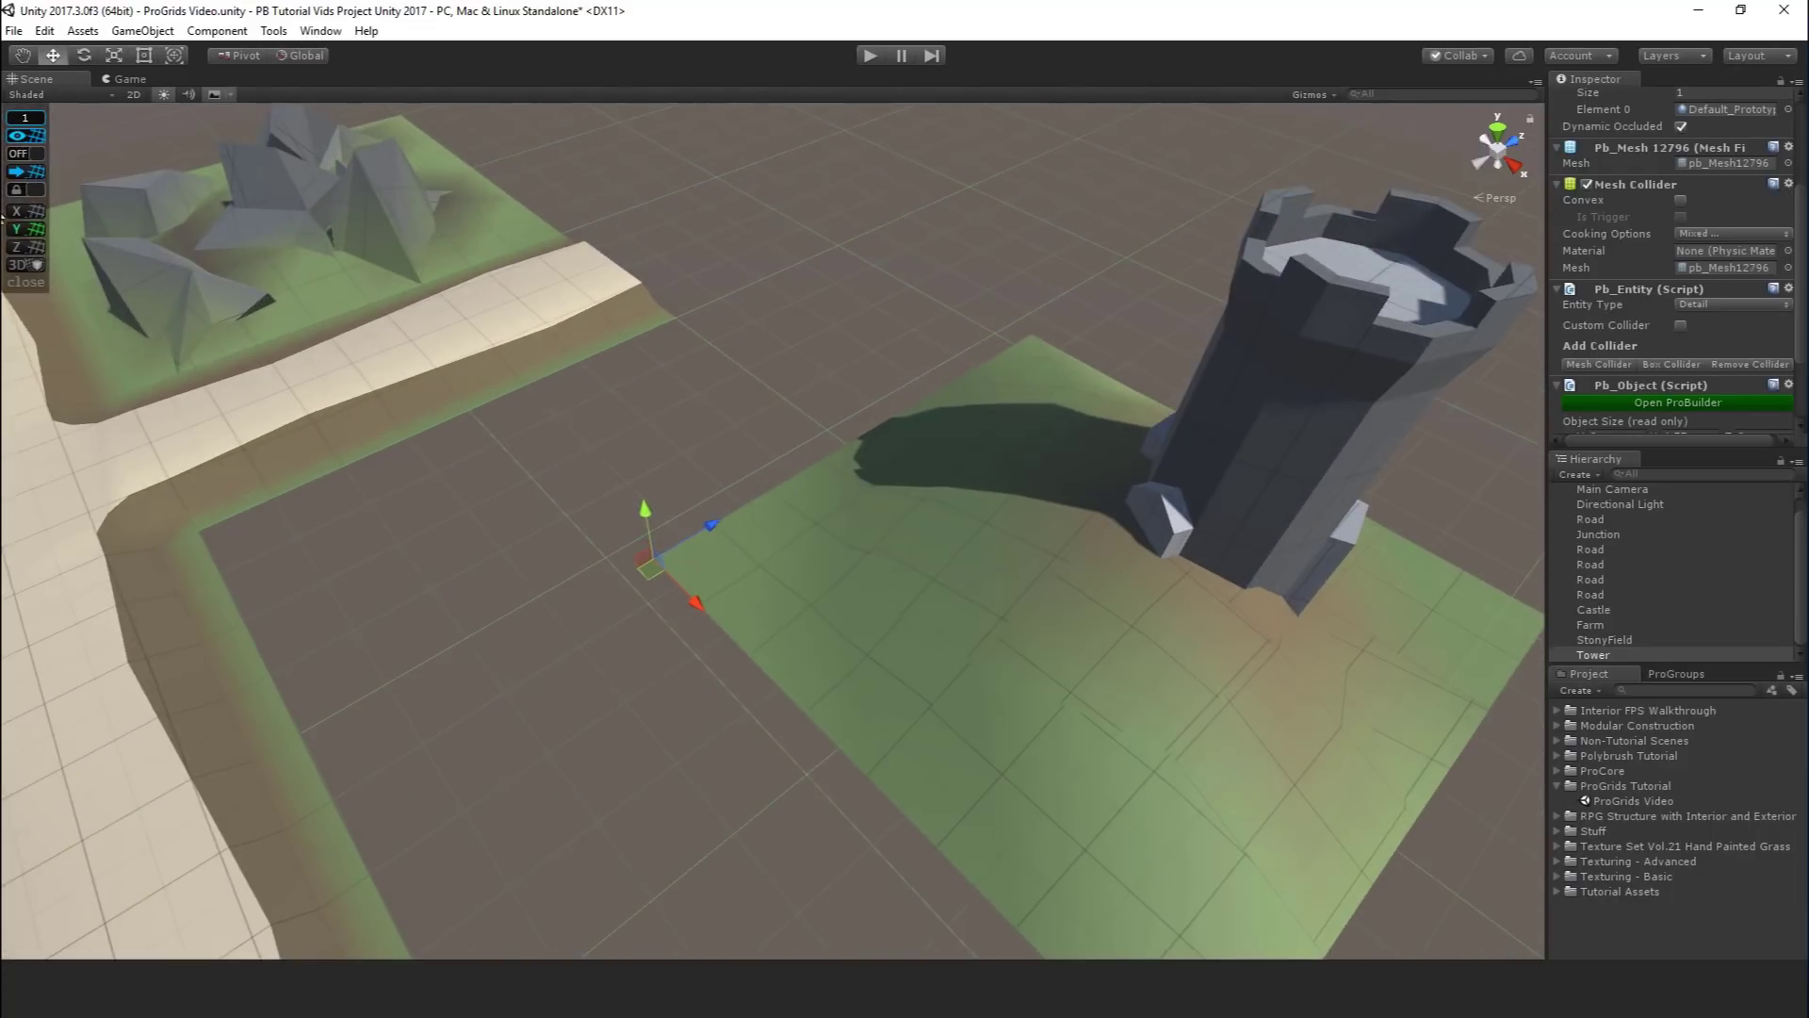
pyautogui.click(35, 176)
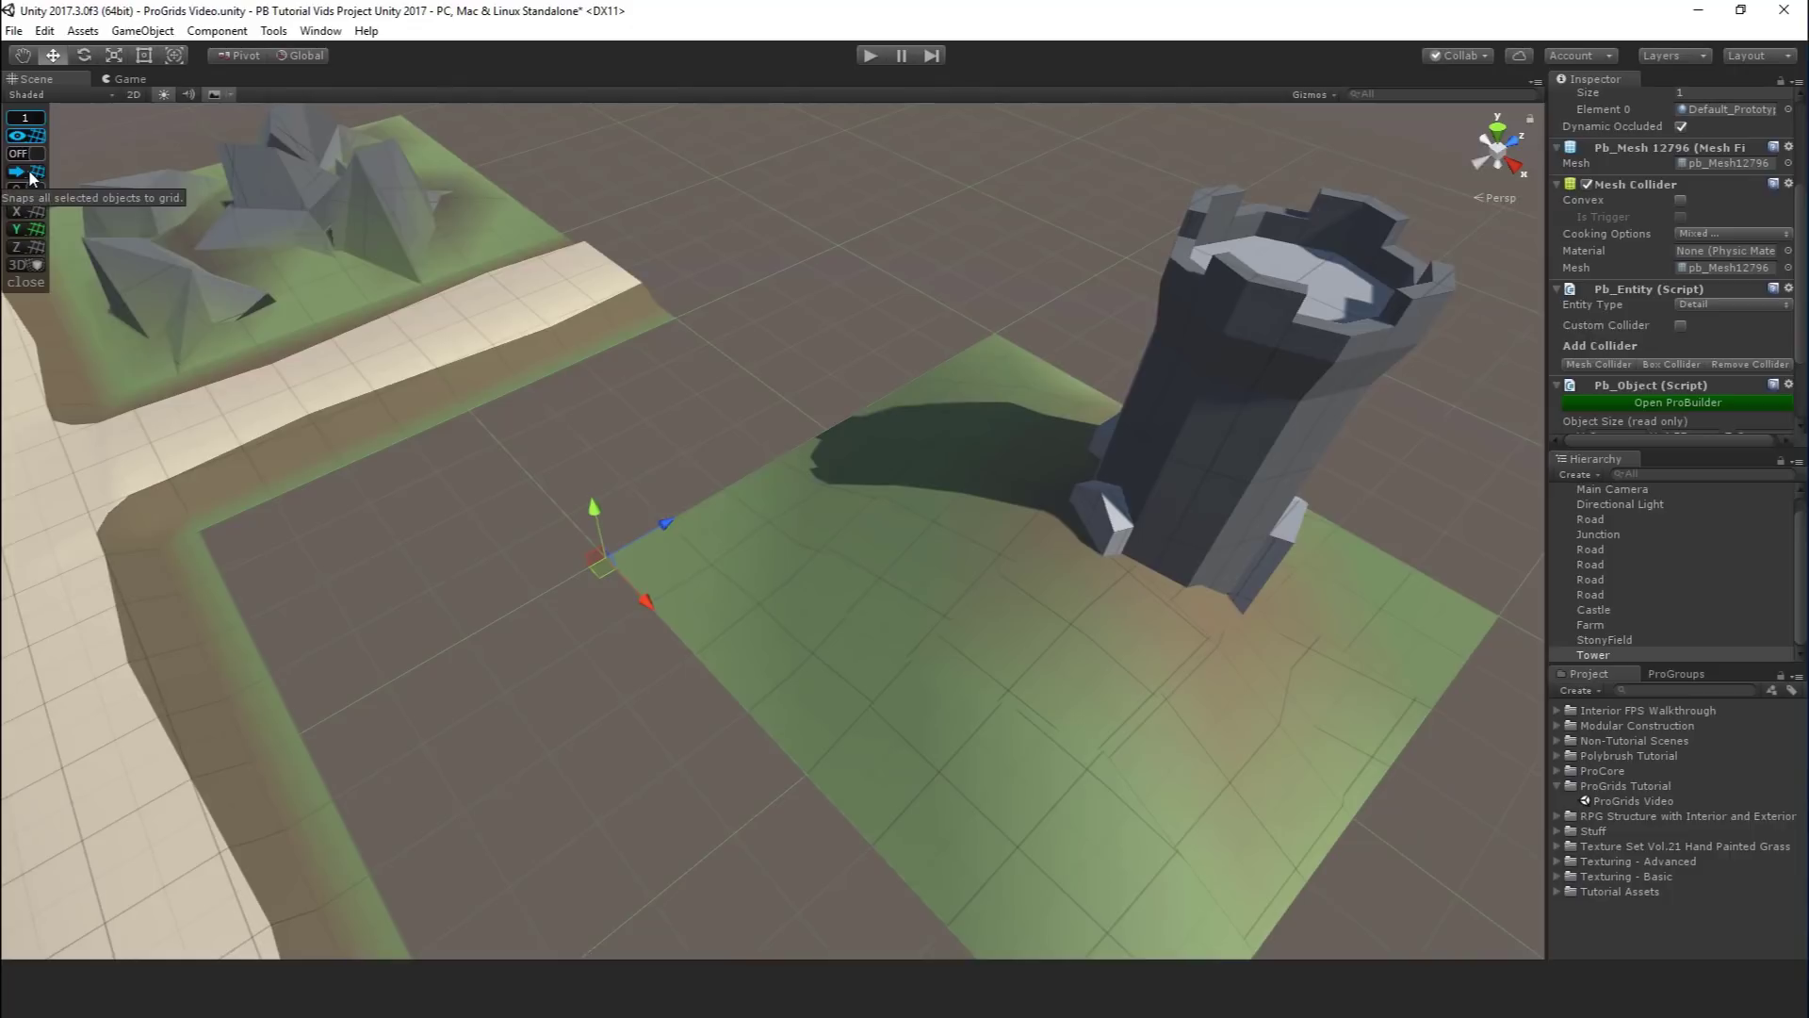
# - Turn snapping back on and move the Tower tile back into its corner between the roads
pyautogui.scroll(-2, 479, 600)
pyautogui.moveTo(479, 599); pyautogui.dragTo(1005, 663, button='middle')
pyautogui.scroll(-2, 1004, 664)
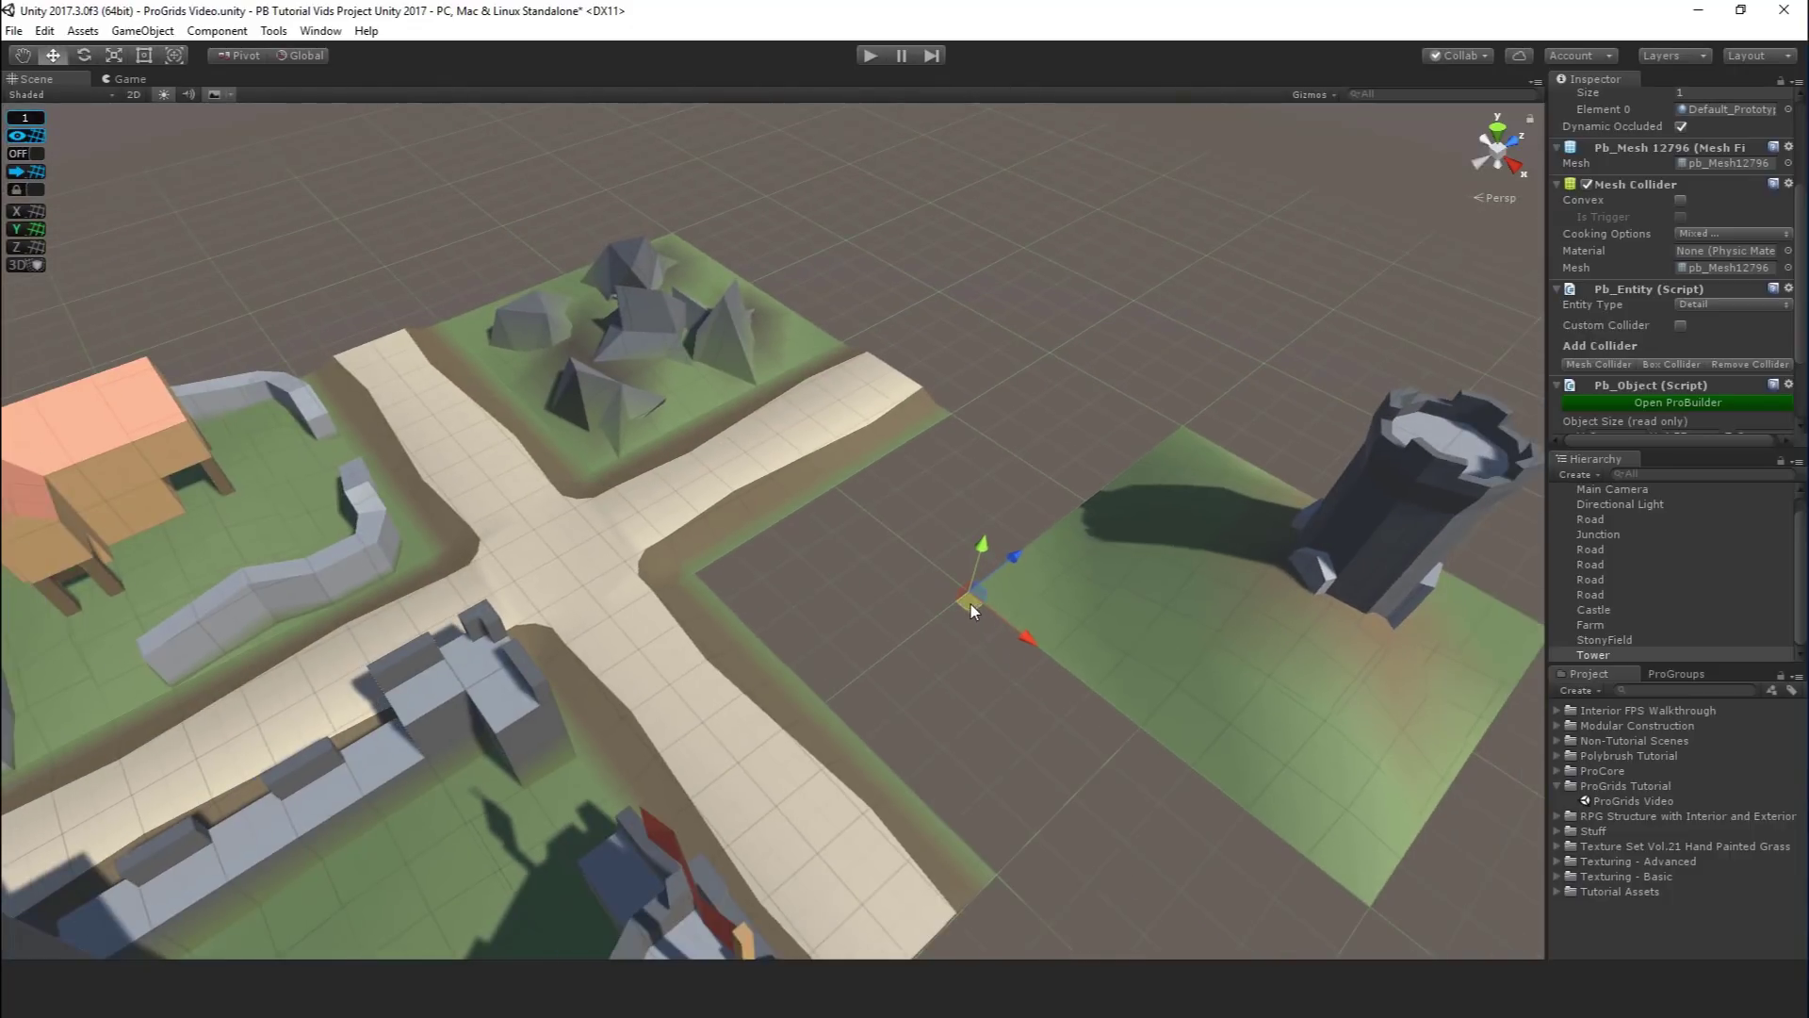
pyautogui.moveTo(970, 604); pyautogui.dragTo(754, 590)
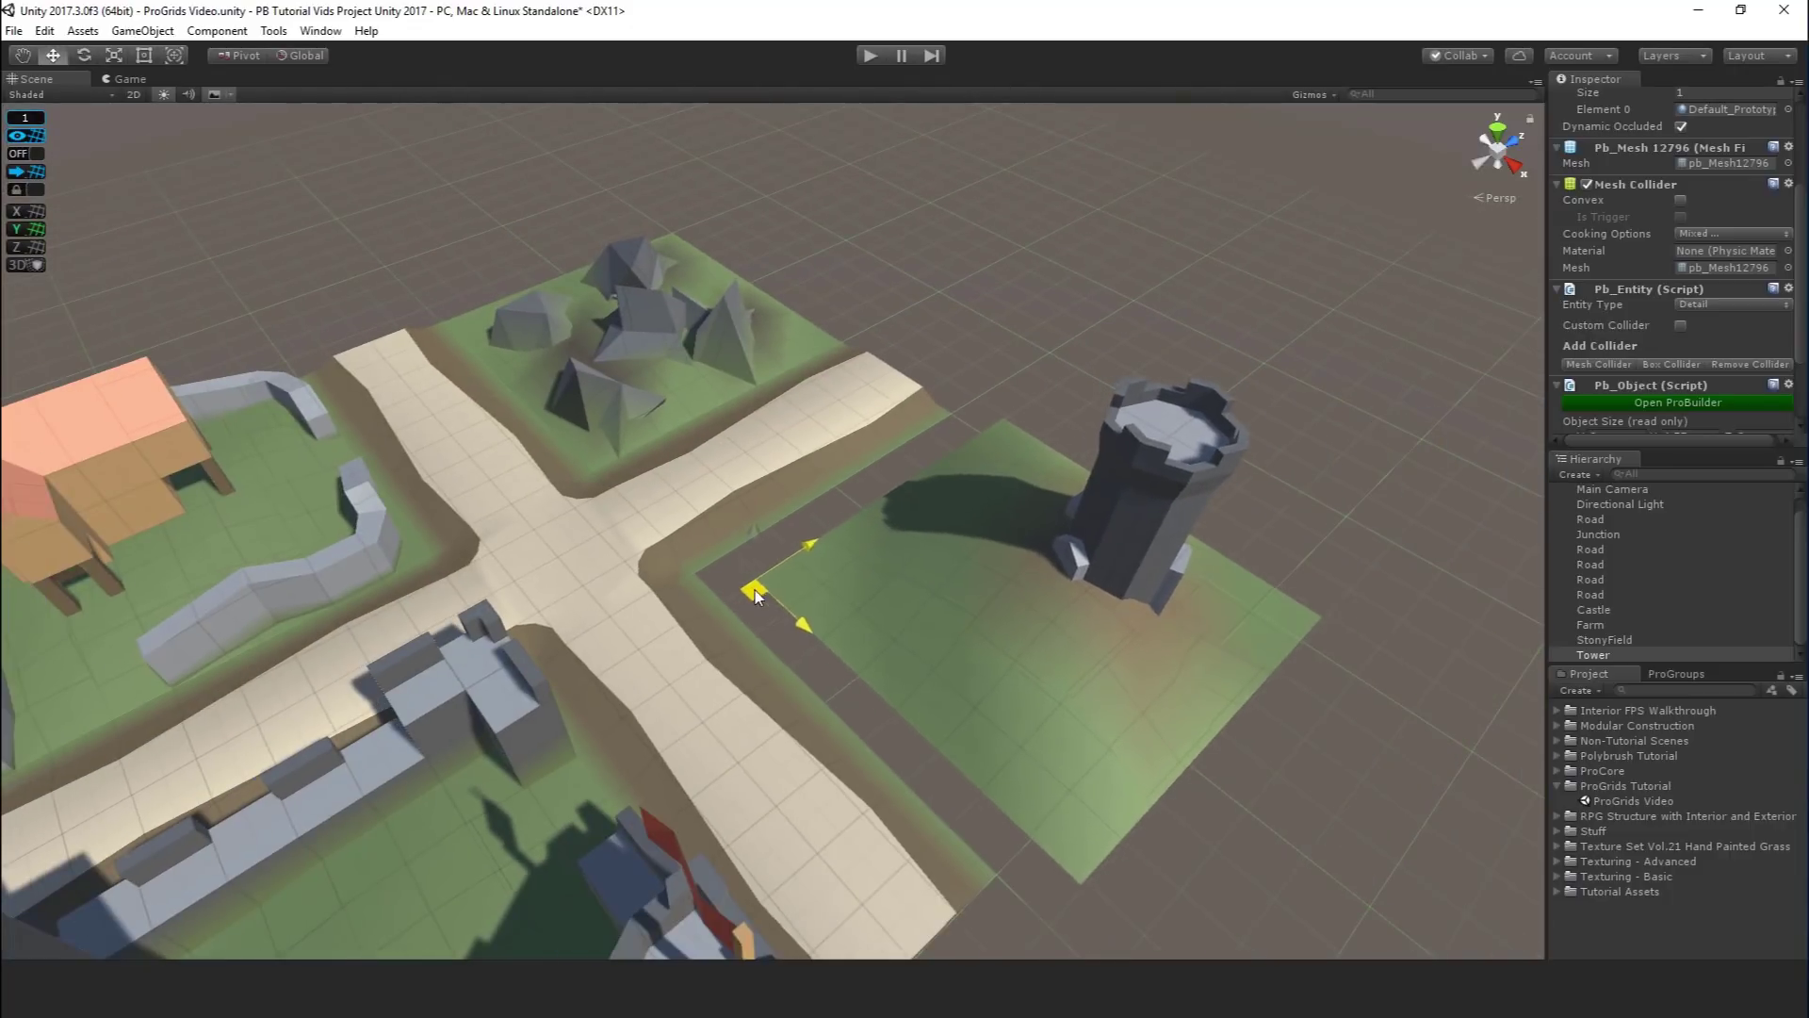
pyautogui.click(25, 153)
pyautogui.moveTo(754, 597); pyautogui.dragTo(691, 584)
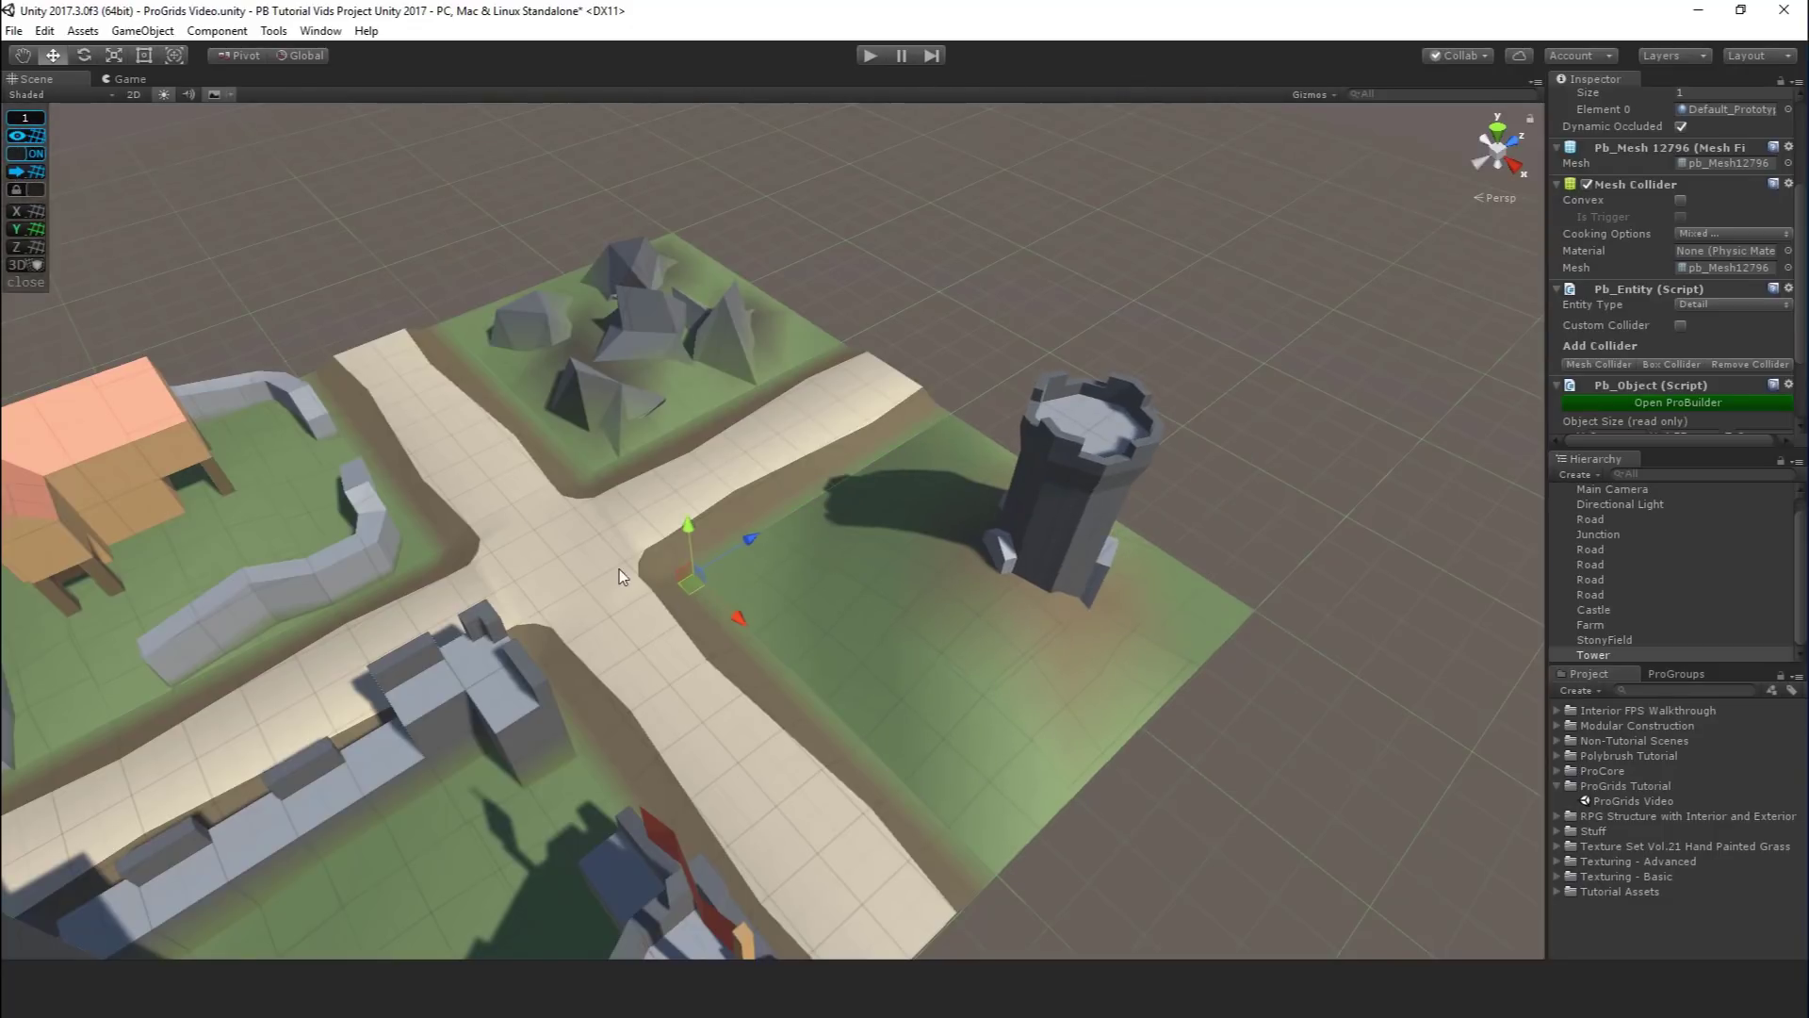
# - Examine the perspective grid around the tiles from the opposite side of the scene, with the Tower tile in the foreground
pyautogui.scroll(-6, 794, 454)
pyautogui.moveTo(820, 492); pyautogui.dragTo(835, 447, button='middle')
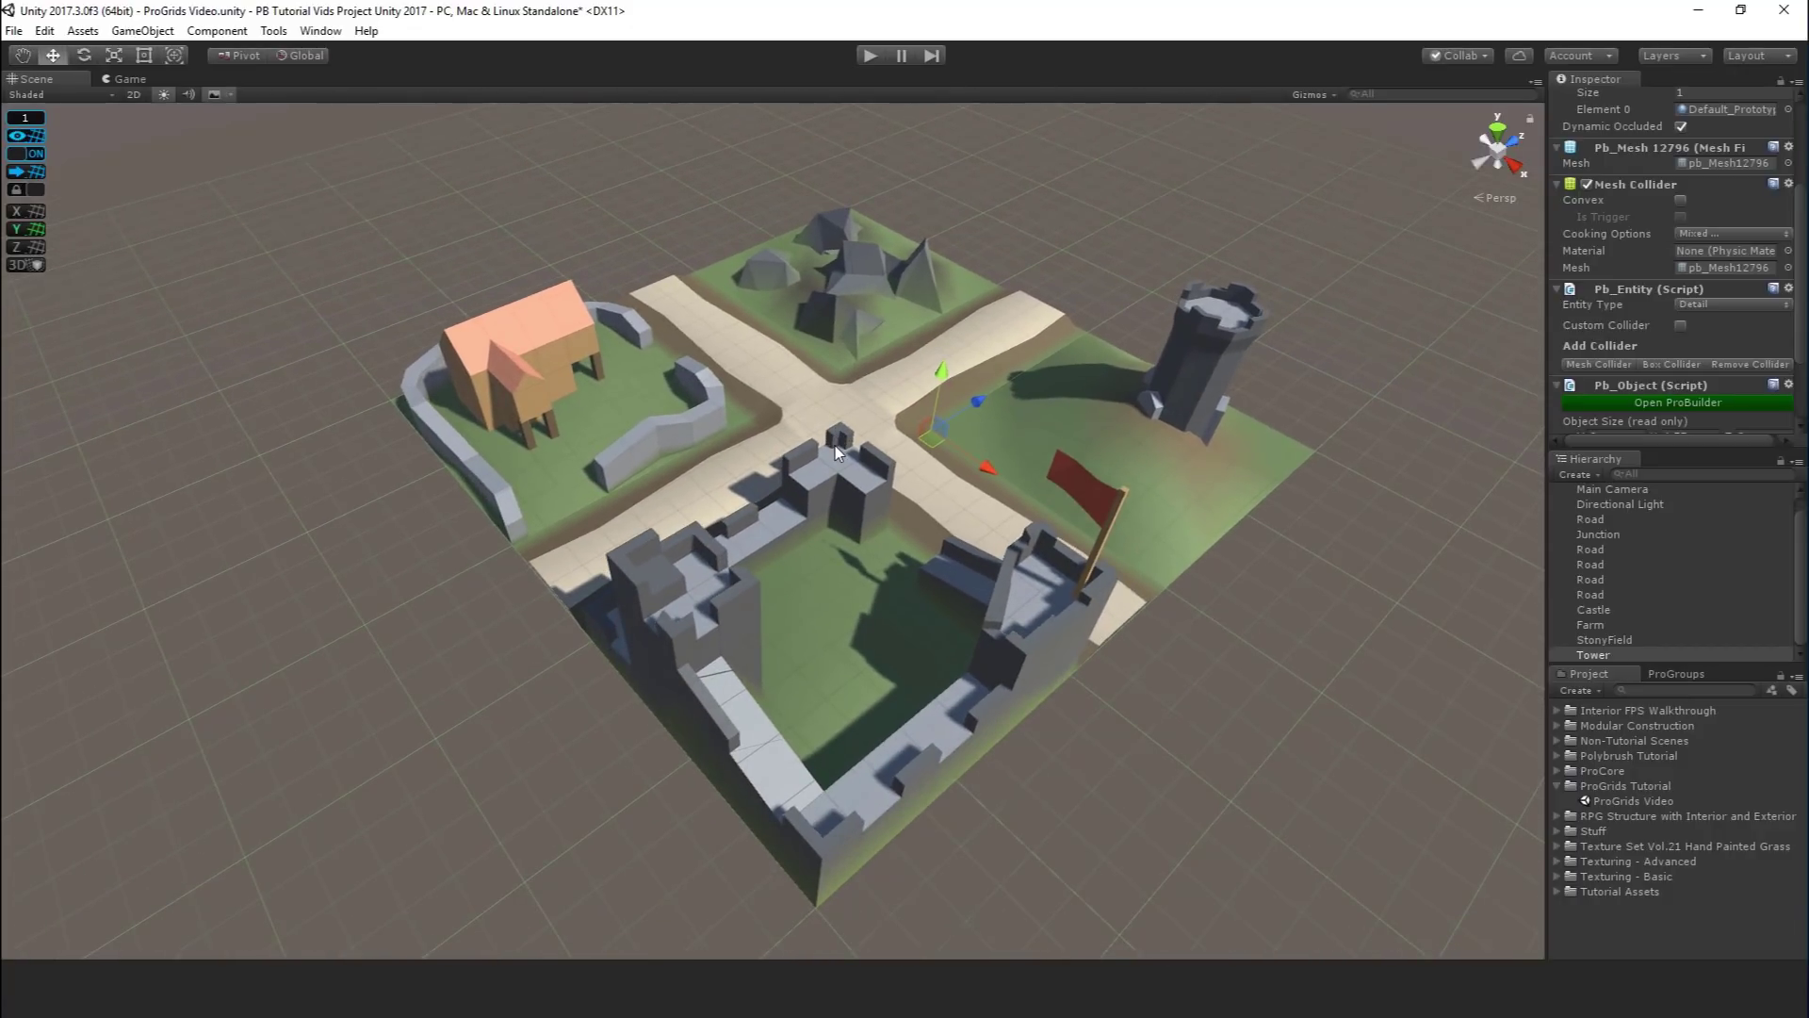
pyautogui.moveTo(36, 190)
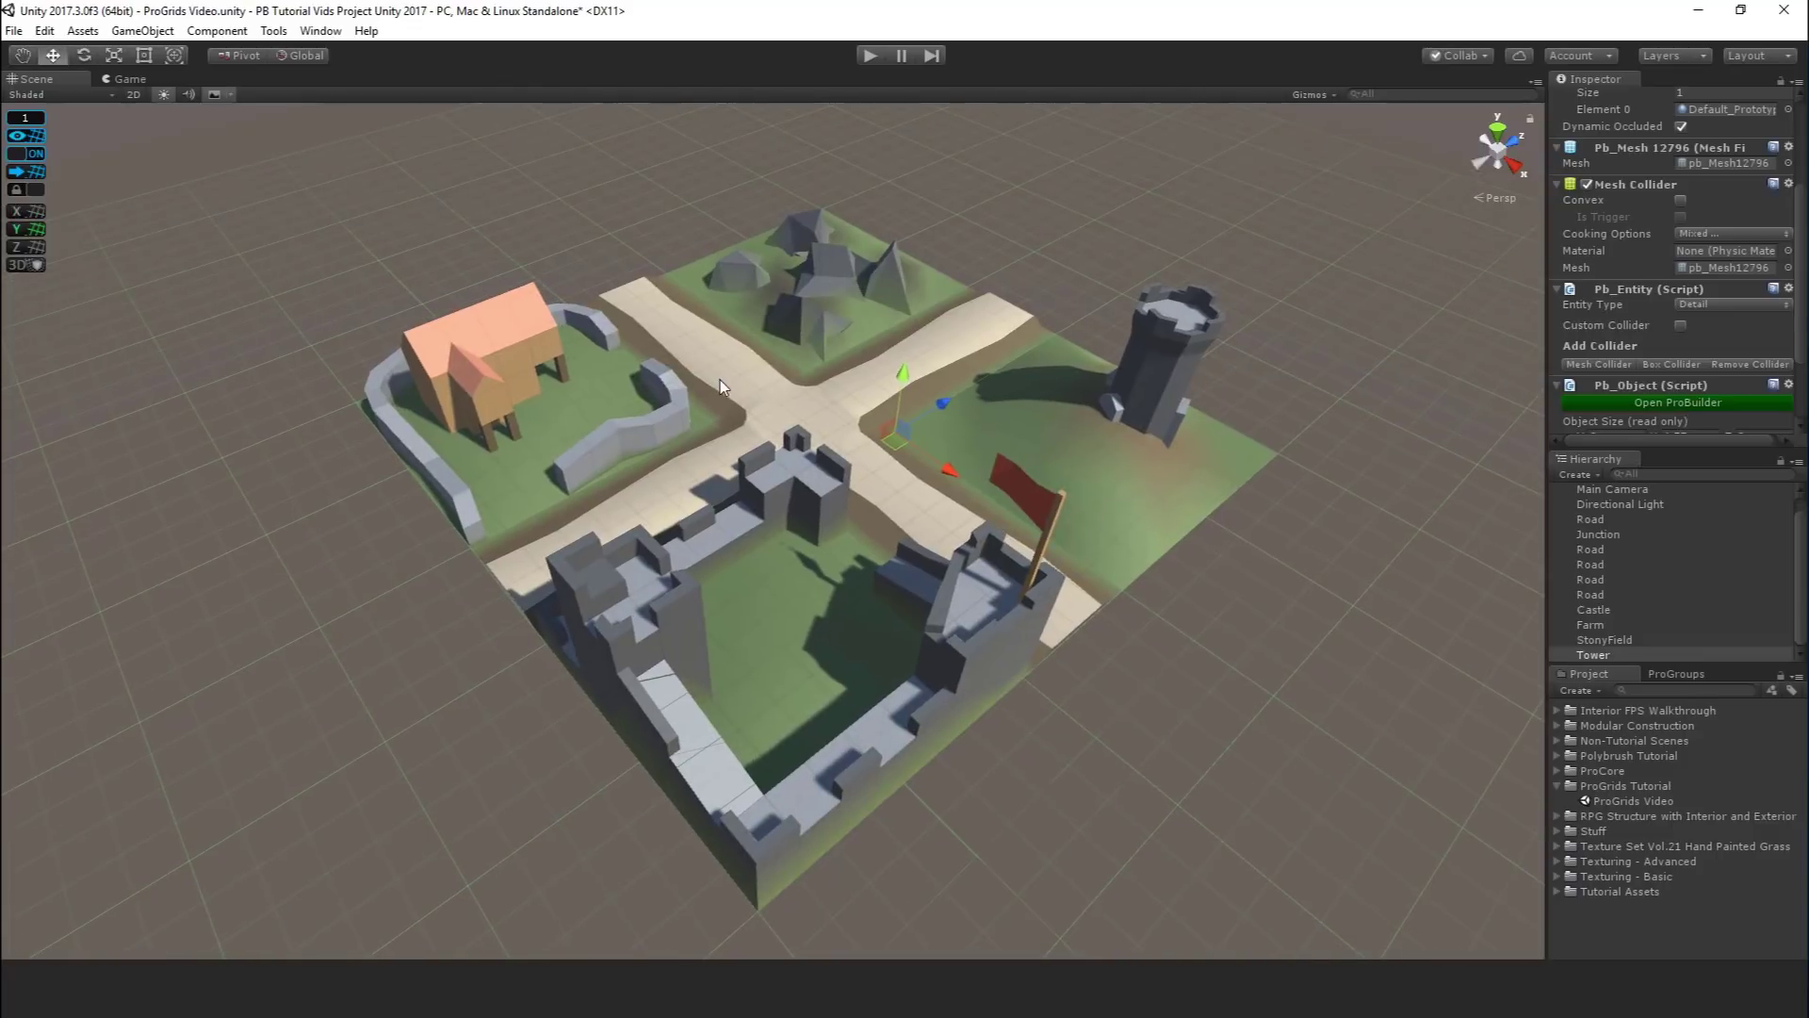
pyautogui.press('alt')
pyautogui.moveTo(1112, 516); pyautogui.dragTo(601, 470, button='right')
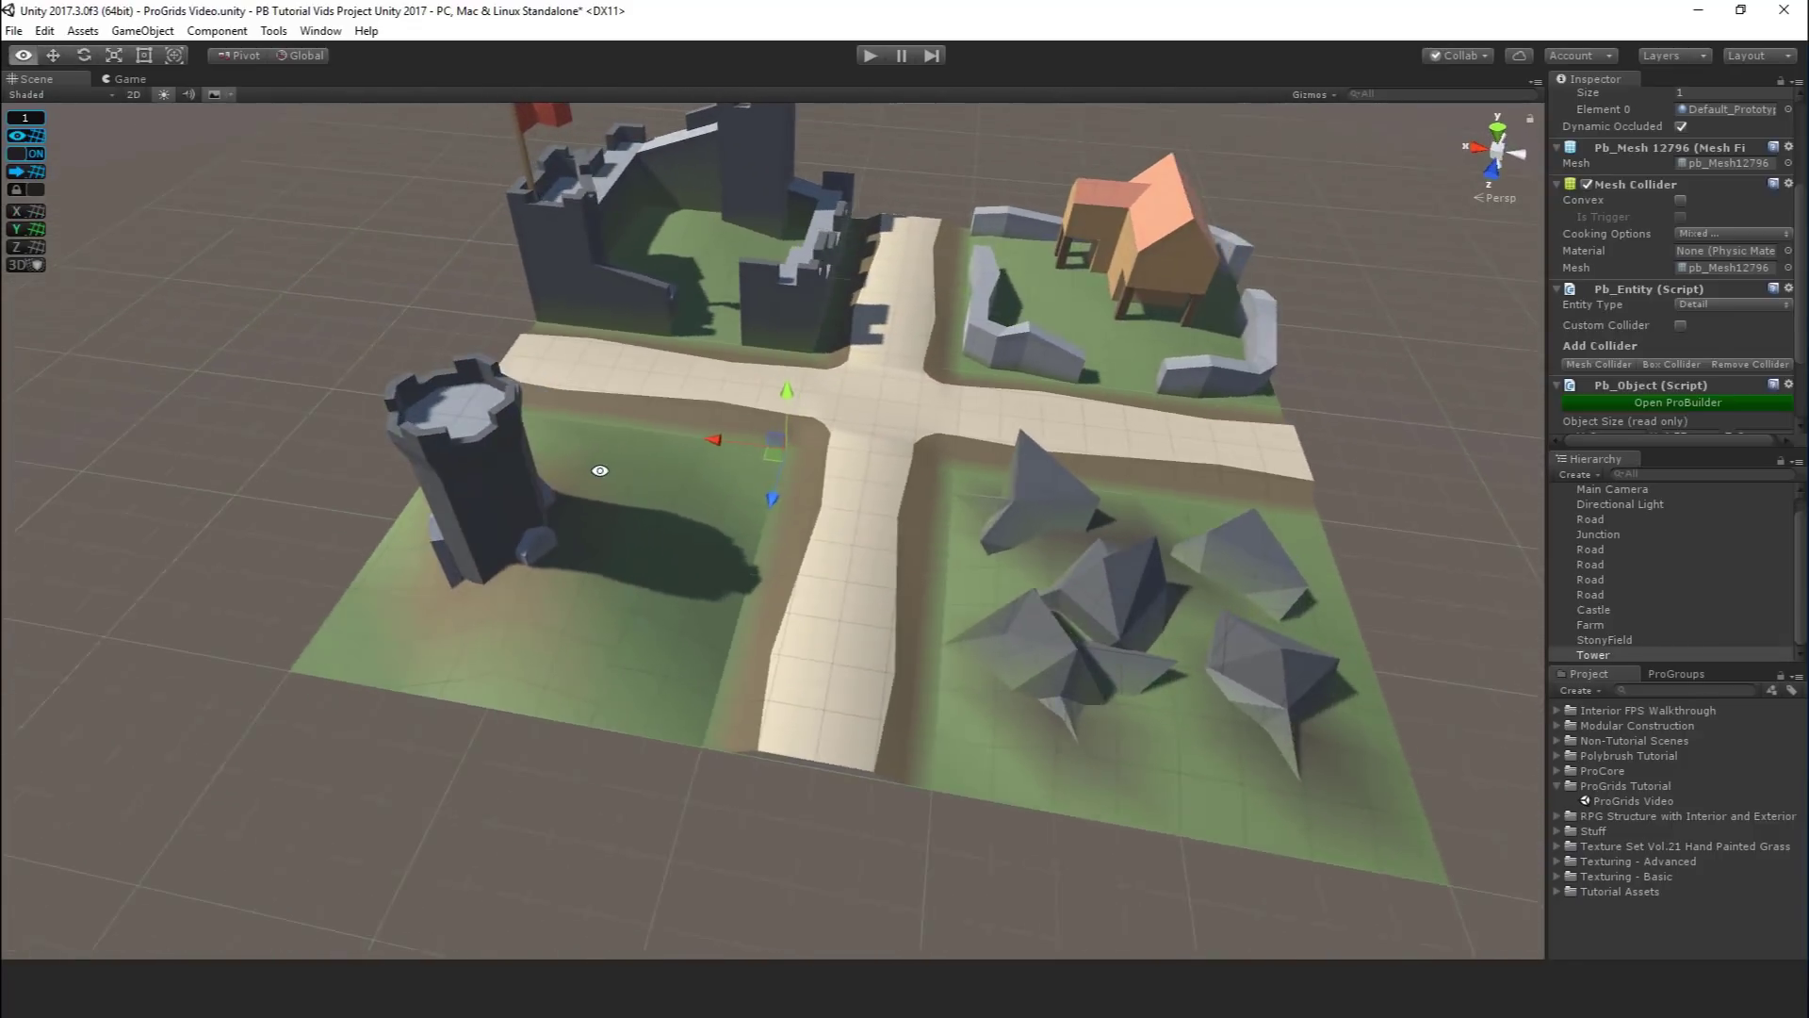
pyautogui.moveTo(601, 470); pyautogui.dragTo(732, 456, button='middle')
pyautogui.scroll(6, 678, 420)
pyautogui.keyDown('alt'); pyautogui.moveTo(731, 456); pyautogui.dragTo(553, 486); pyautogui.keyUp('alt')
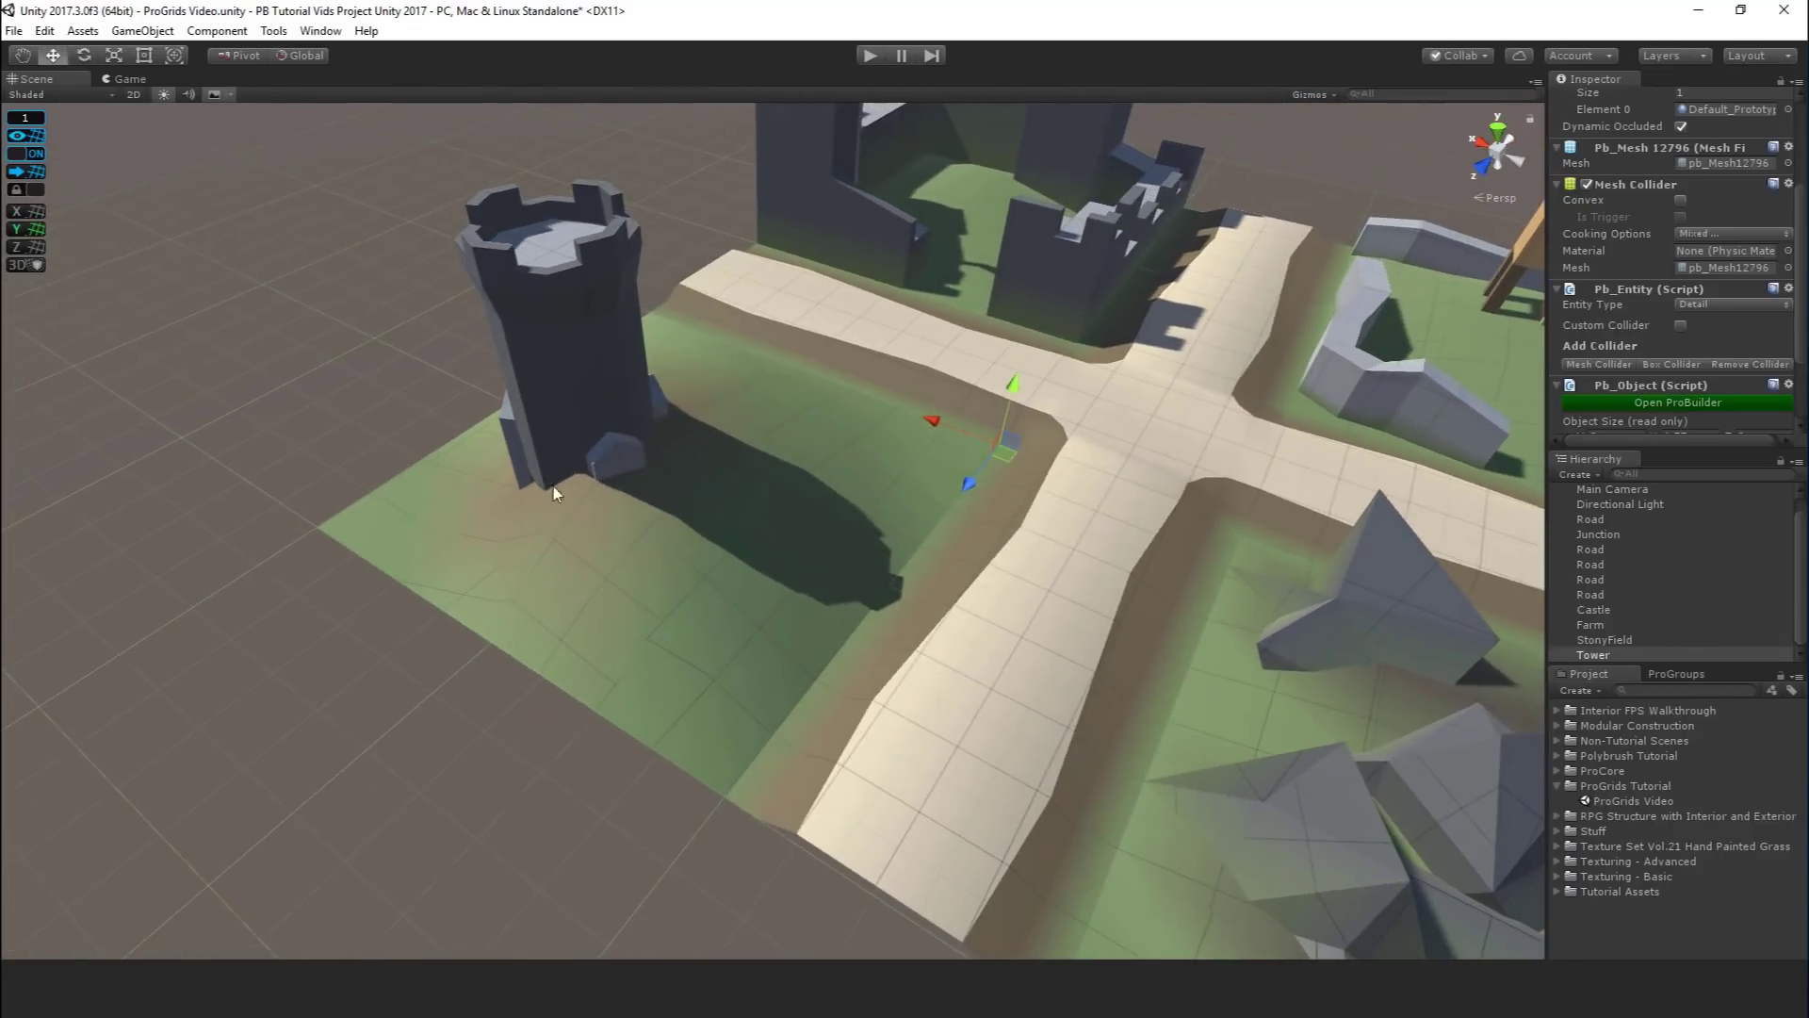
pyautogui.scroll(-1, 707, 586)
pyautogui.moveTo(31, 193)
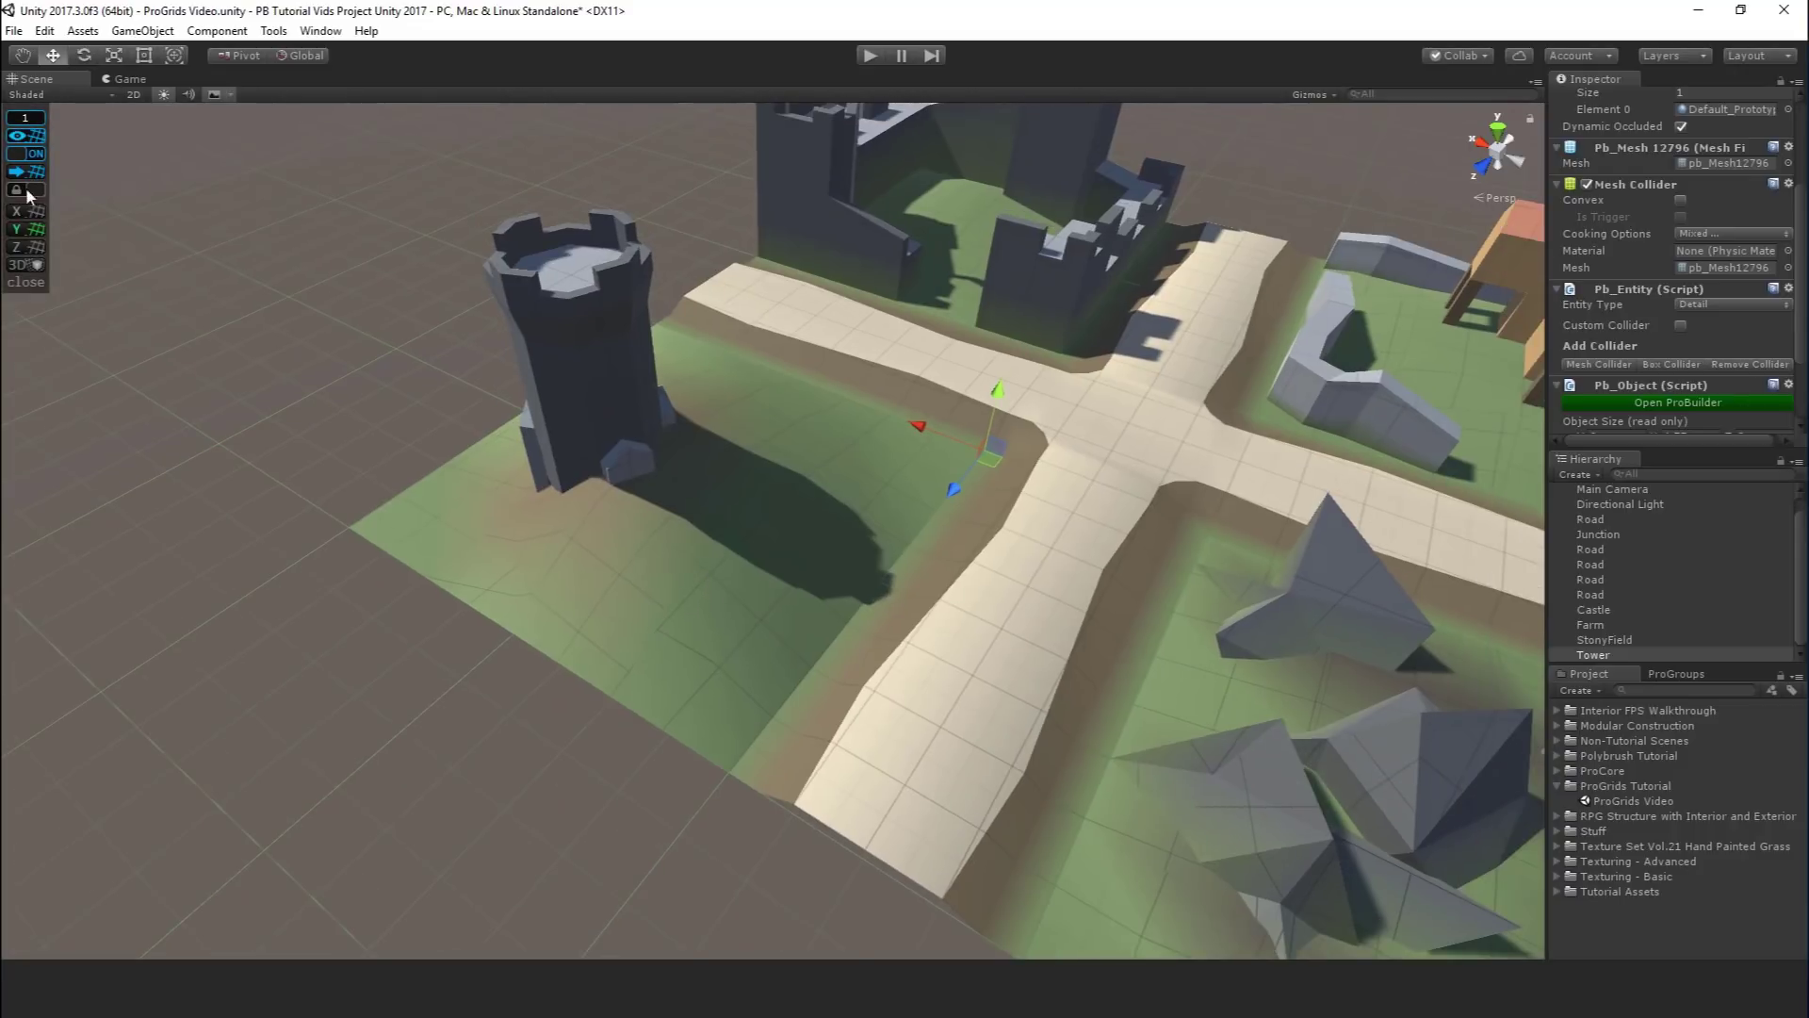
pyautogui.scroll(-3, 473, 437)
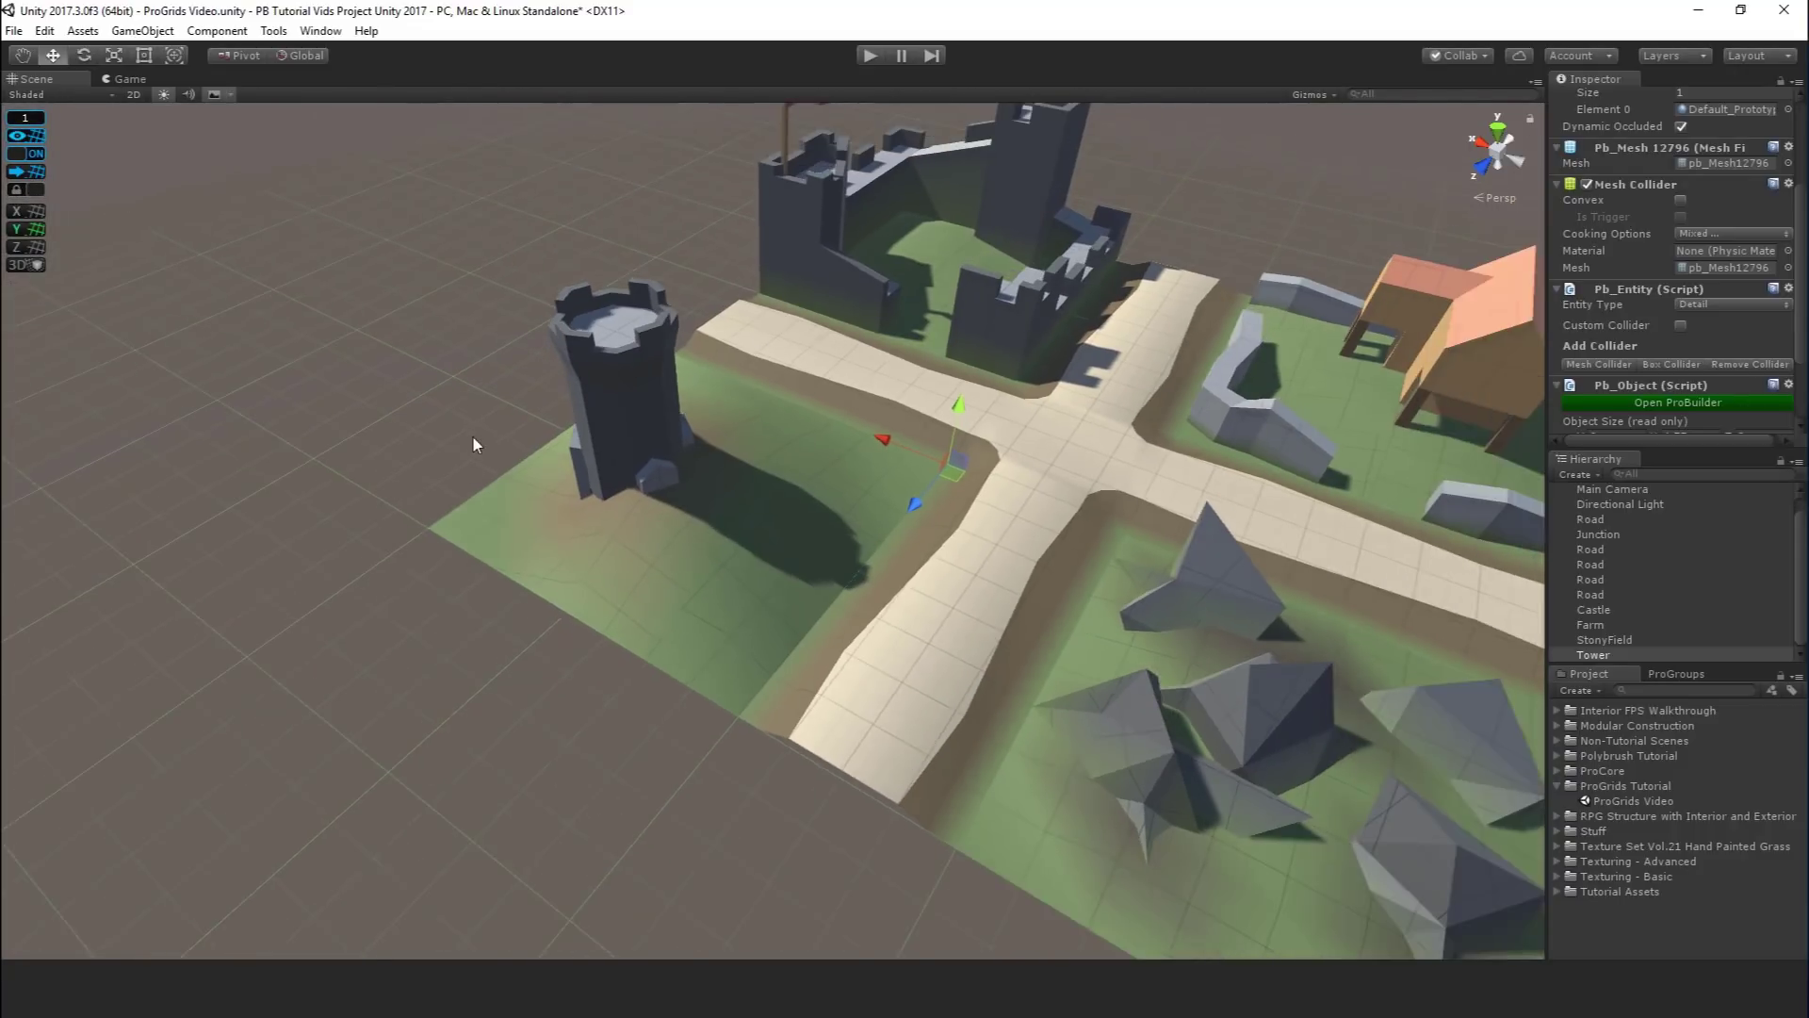
# - Lock the perspective grid in place and raise the Tower tile vertically above the roads
pyautogui.moveTo(913, 462)
pyautogui.mouseDown()
pyautogui.moveTo(918, 311)
pyautogui.moveTo(914, 687)
pyautogui.moveTo(909, 364)
pyautogui.moveTo(925, 478)
pyautogui.moveTo(924, 460)
pyautogui.mouseUp()
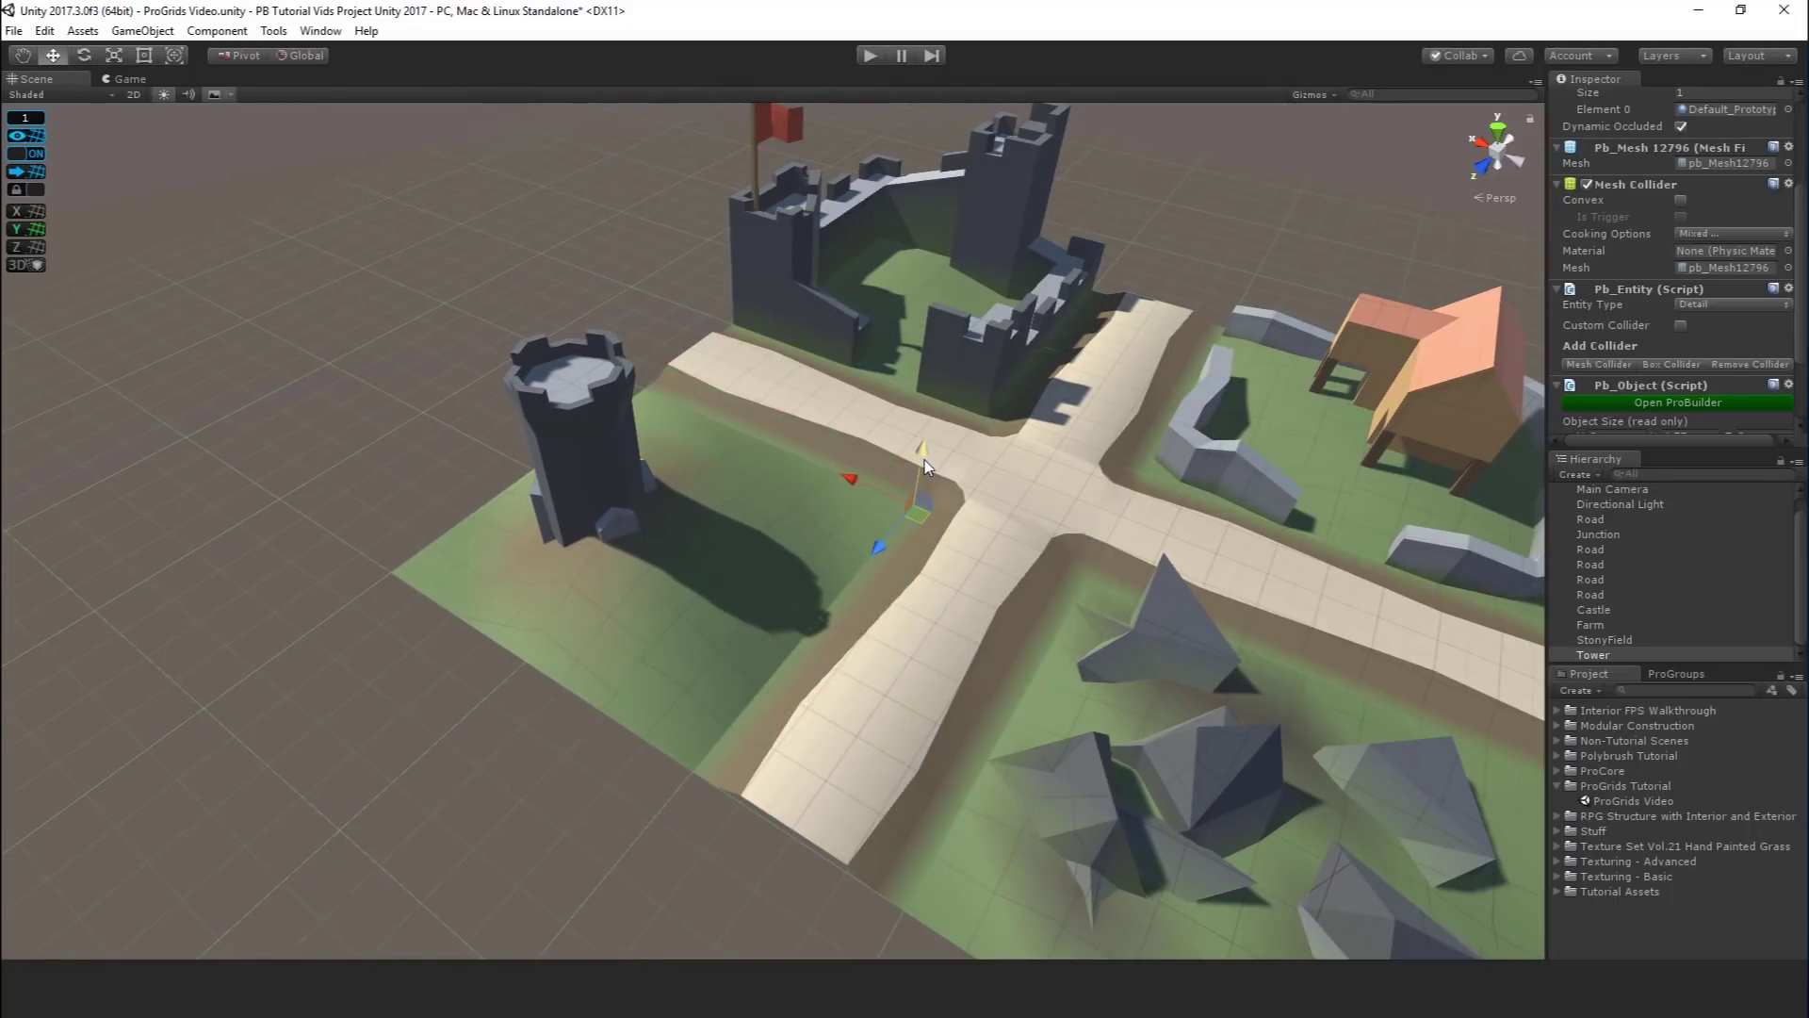
pyautogui.click(25, 191)
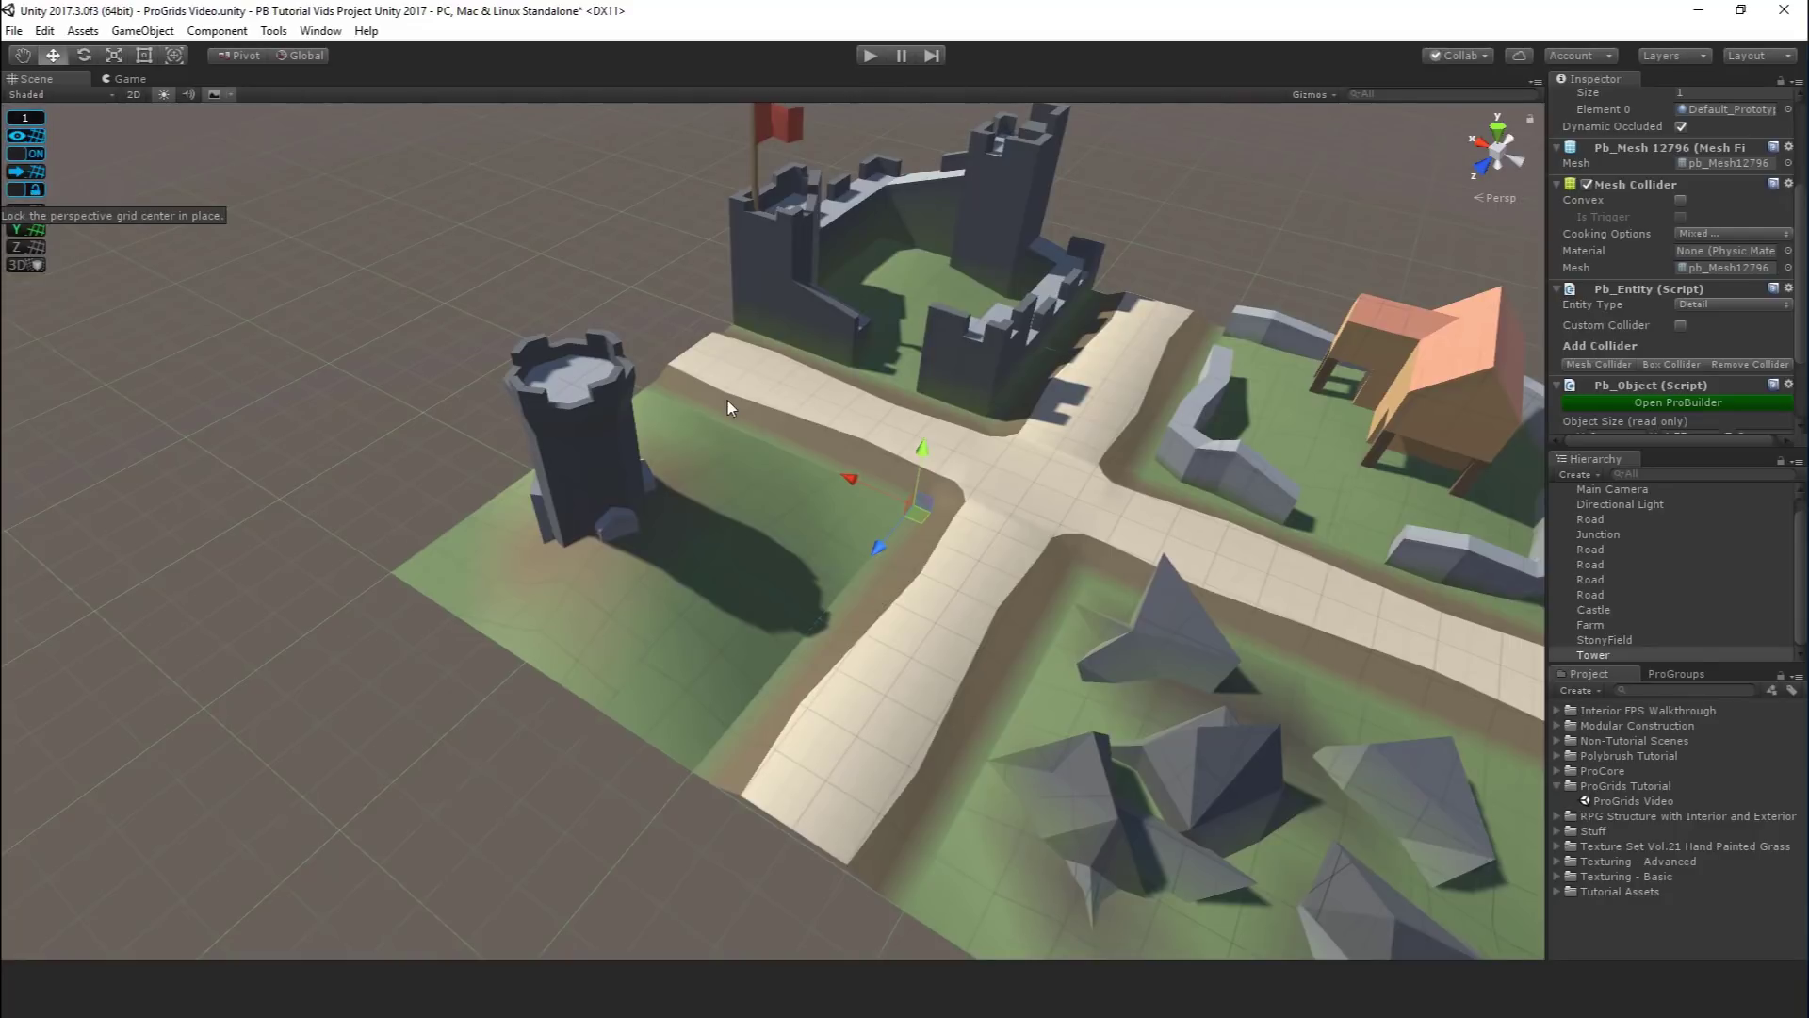
pyautogui.moveTo(941, 441); pyautogui.dragTo(929, 421, button='middle')
pyautogui.moveTo(908, 437); pyautogui.dragTo(895, 286)
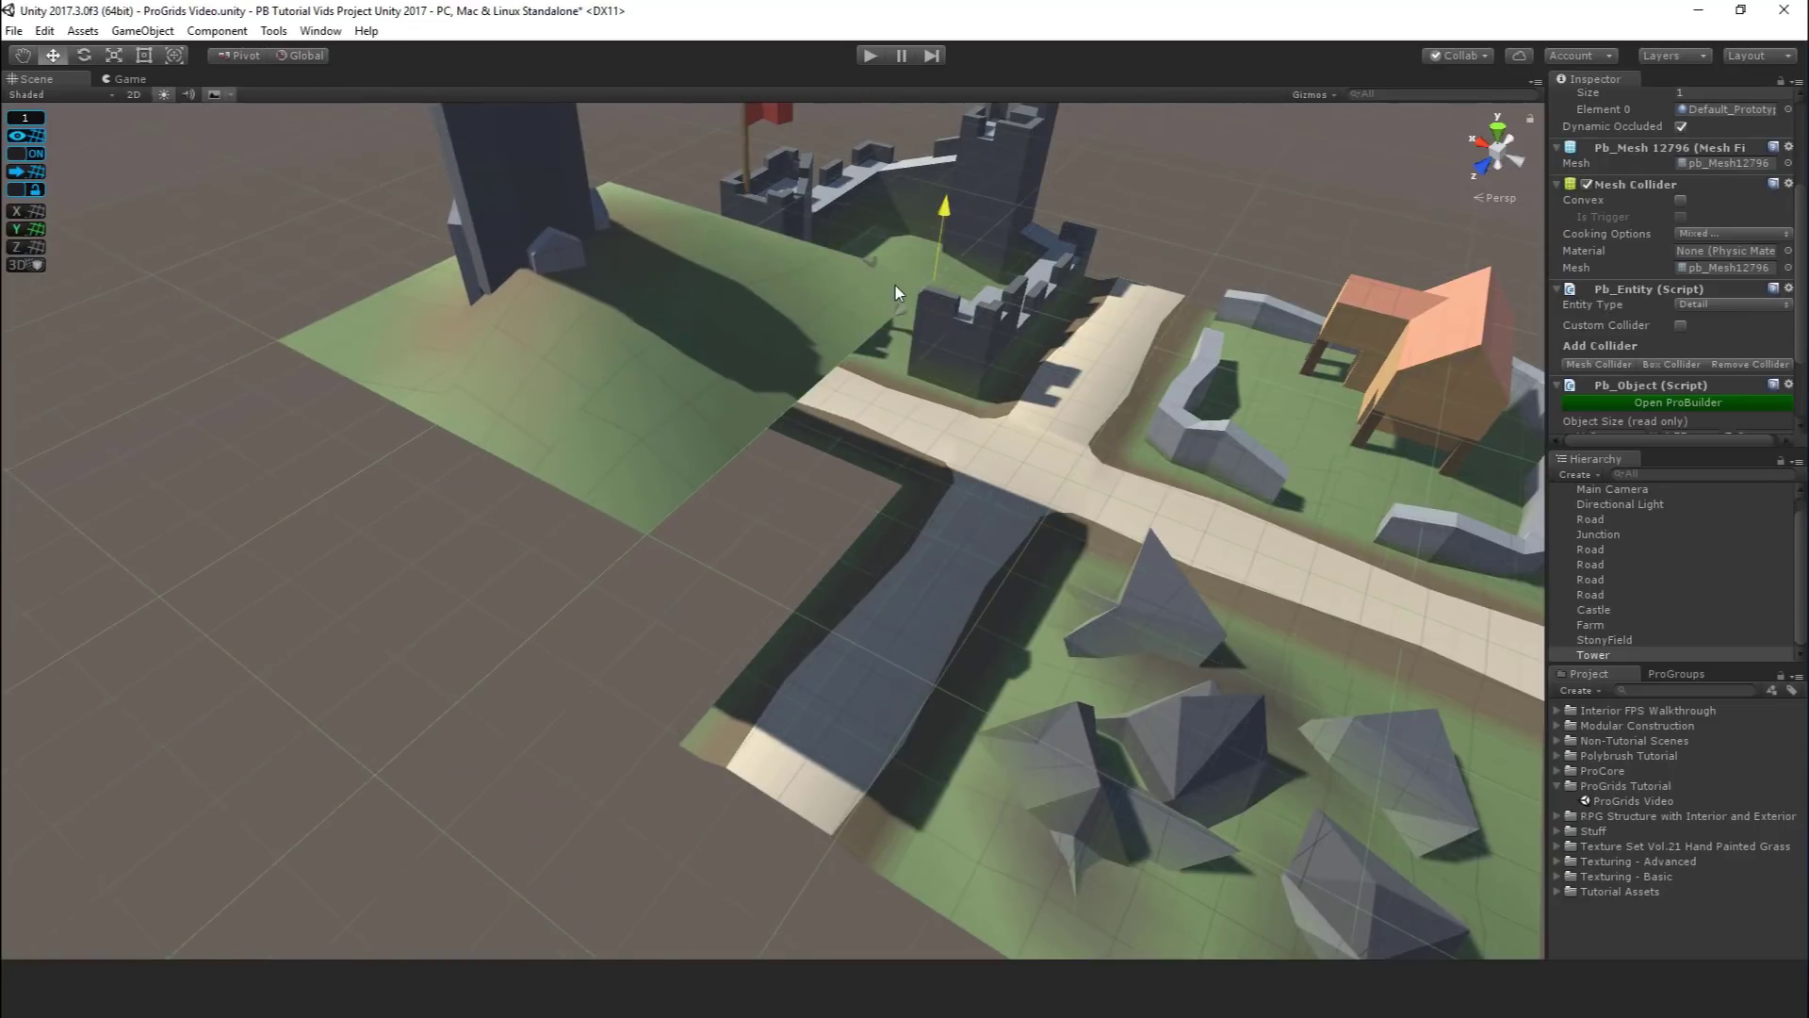
# - Lower the Tower tile back to road level and unlock the perspective grid
pyautogui.scroll(3, 398, 426)
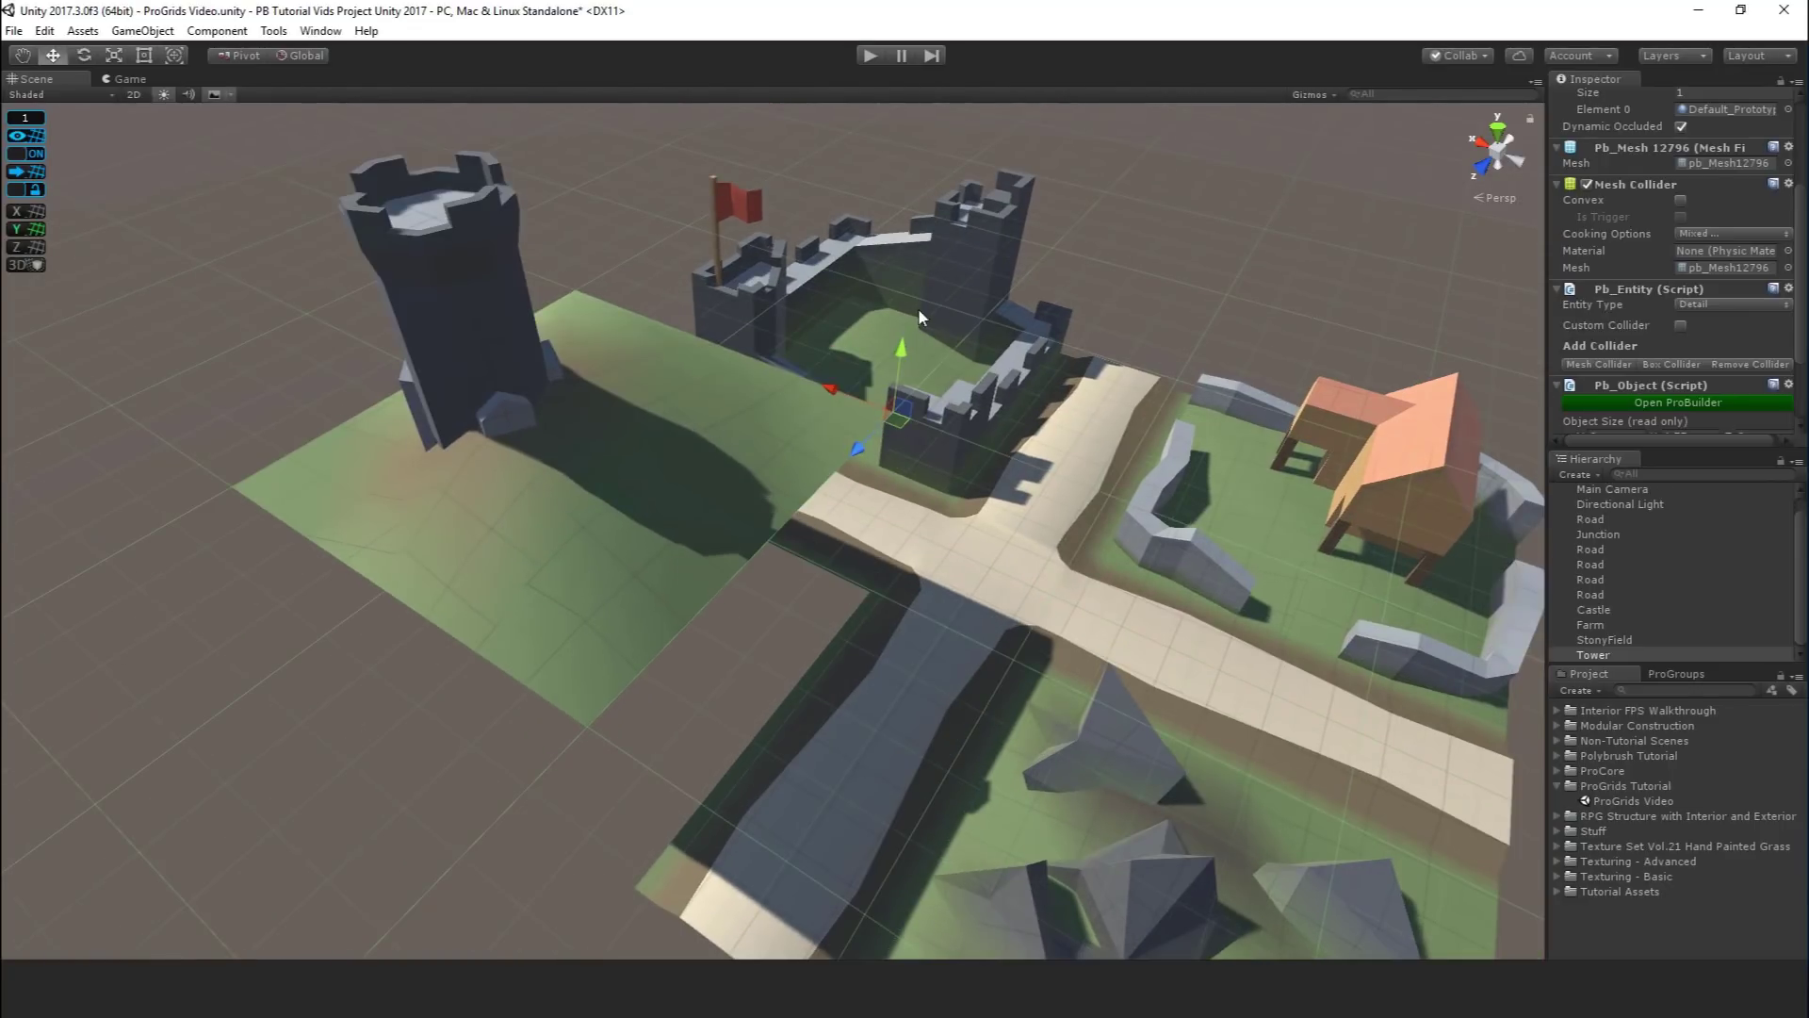
pyautogui.moveTo(903, 359); pyautogui.dragTo(749, 561, button='middle')
pyautogui.scroll(3, 707, 580)
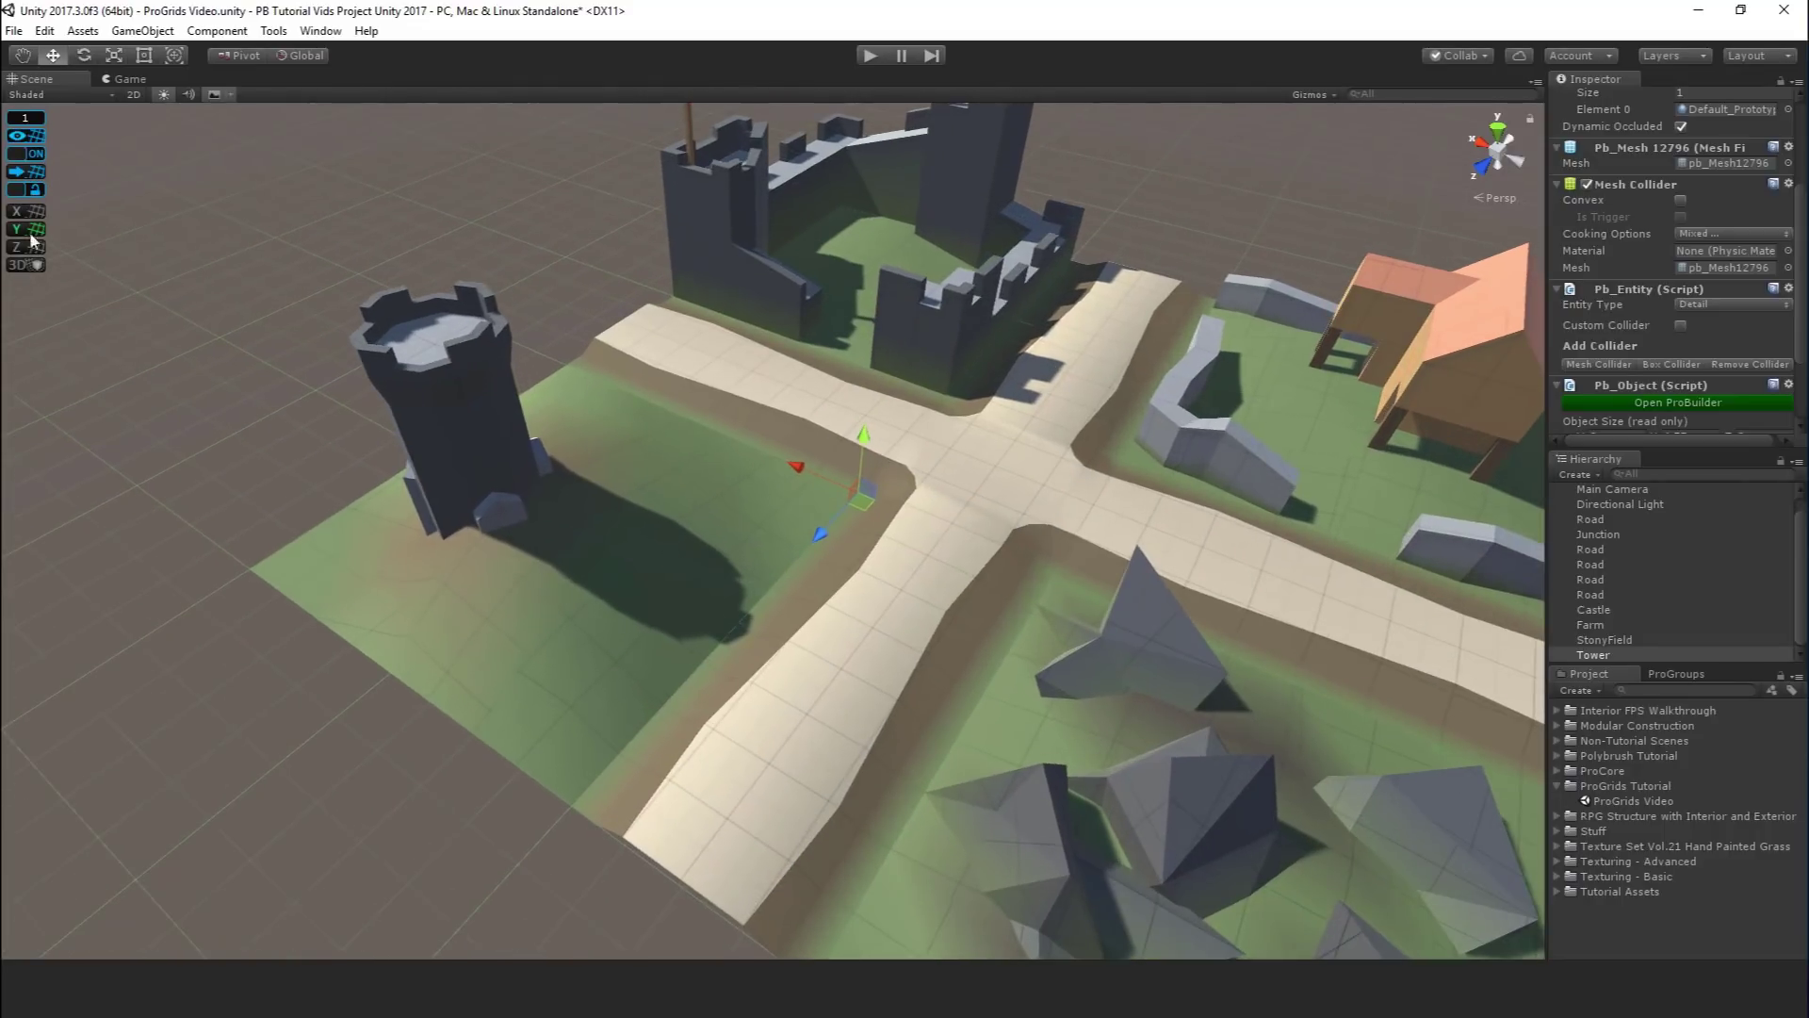
pyautogui.click(27, 188)
pyautogui.scroll(-3, 420, 427)
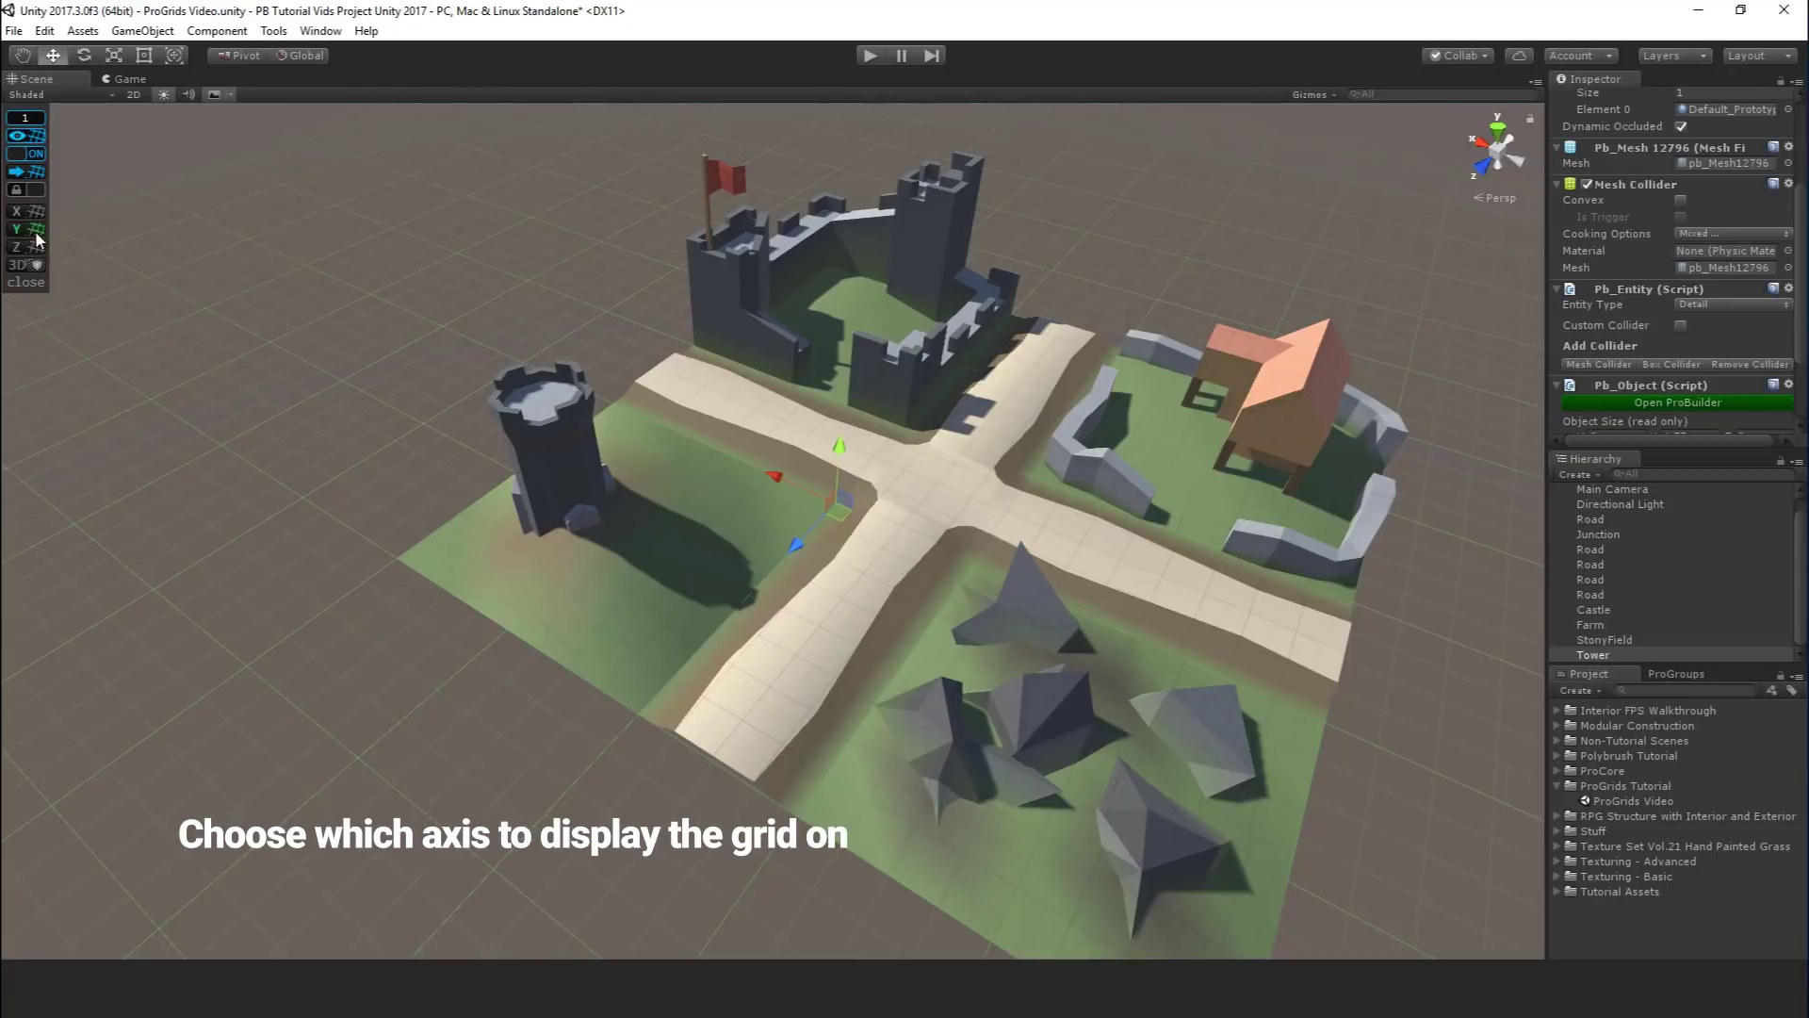
# - Display the perspective grid on the X axis, with the castle in the foreground
pyautogui.scroll(-5, 614, 407)
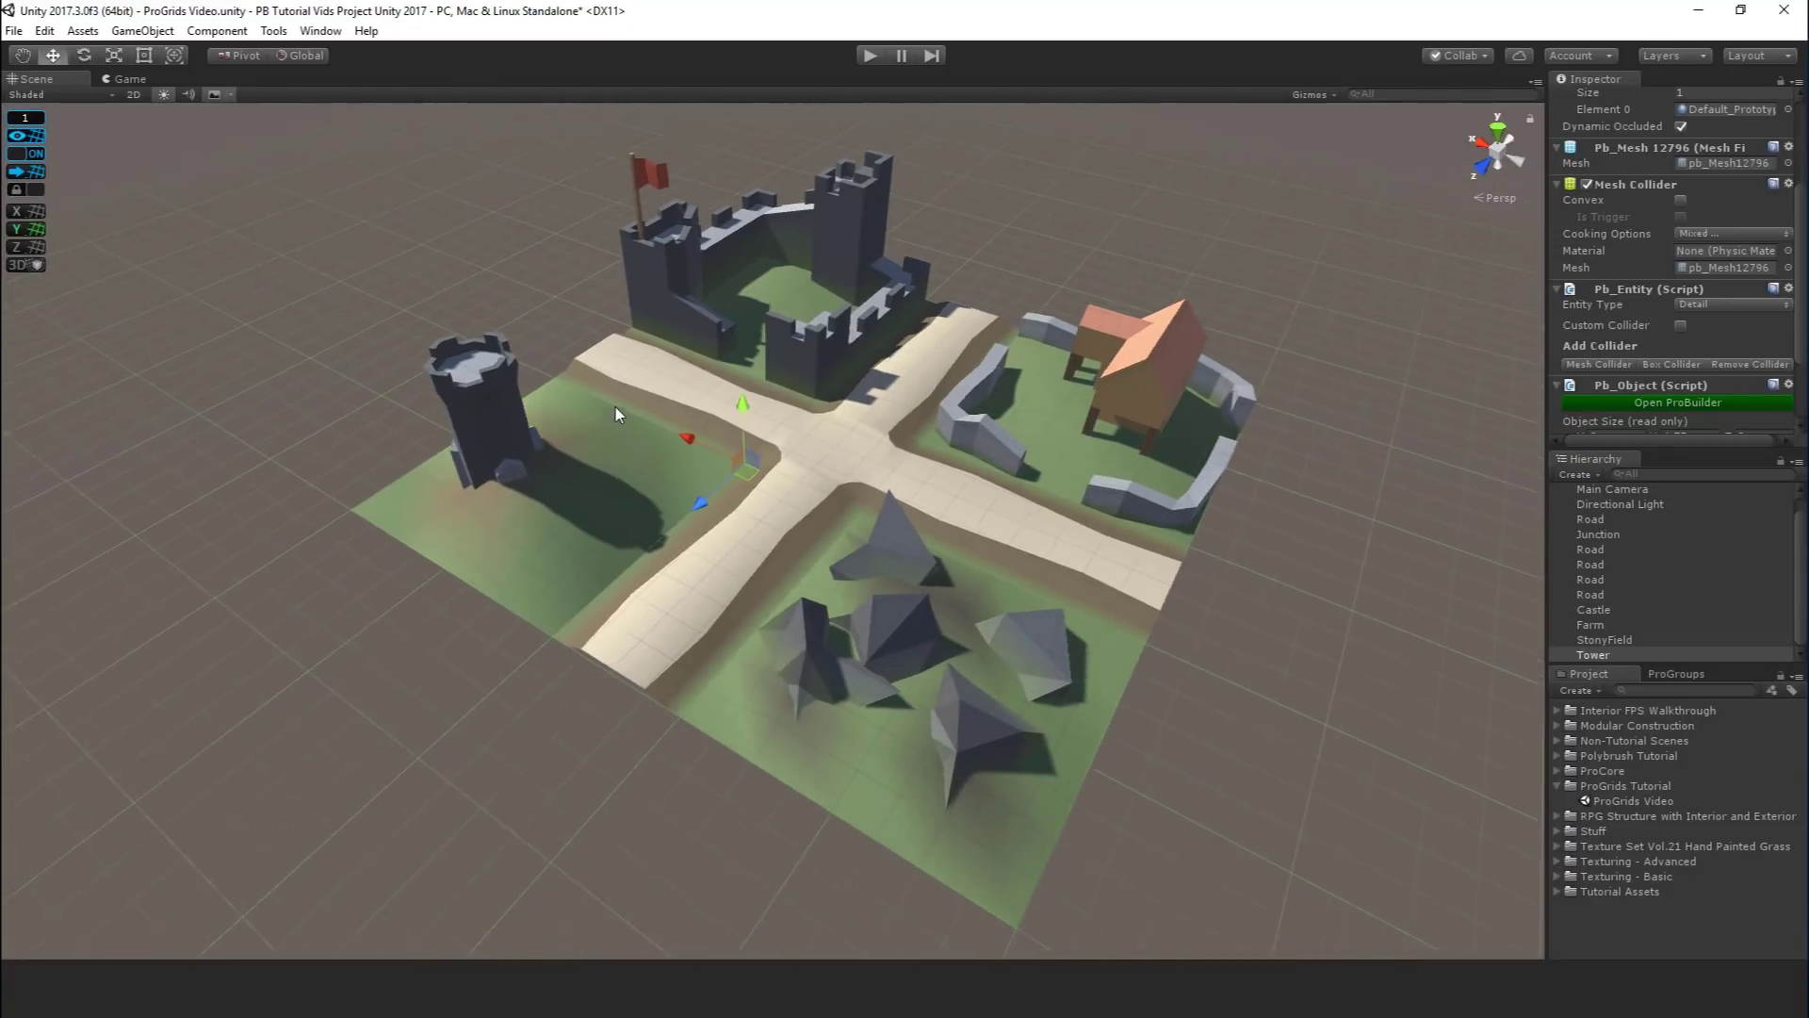
pyautogui.moveTo(655, 470); pyautogui.dragTo(634, 495, button='middle')
pyautogui.scroll(-3, 634, 494)
pyautogui.keyDown('alt'); pyautogui.moveTo(511, 483); pyautogui.dragTo(1470, 509); pyautogui.keyUp('alt')
pyautogui.scroll(3, 732, 482)
pyautogui.keyDown('alt'); pyautogui.moveTo(727, 525); pyautogui.dragTo(755, 412); pyautogui.keyUp('alt')
pyautogui.moveTo(755, 412); pyautogui.dragTo(801, 547, button='middle')
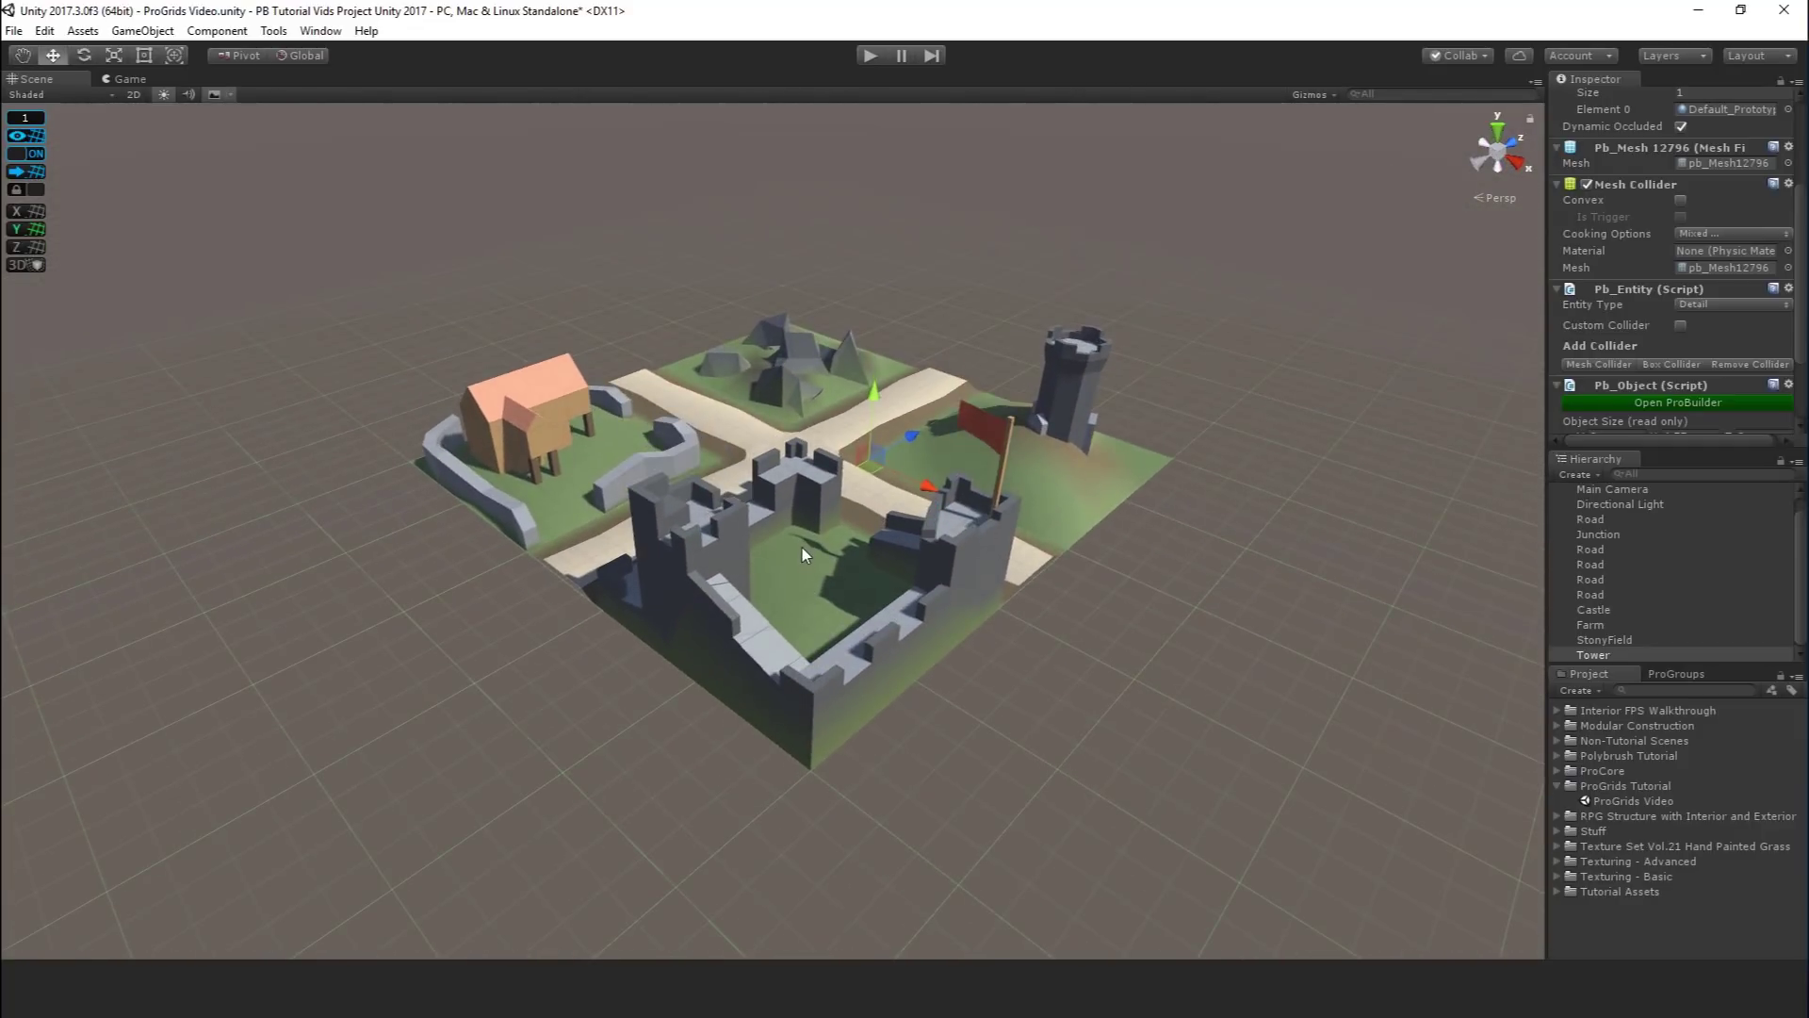
pyautogui.click(34, 212)
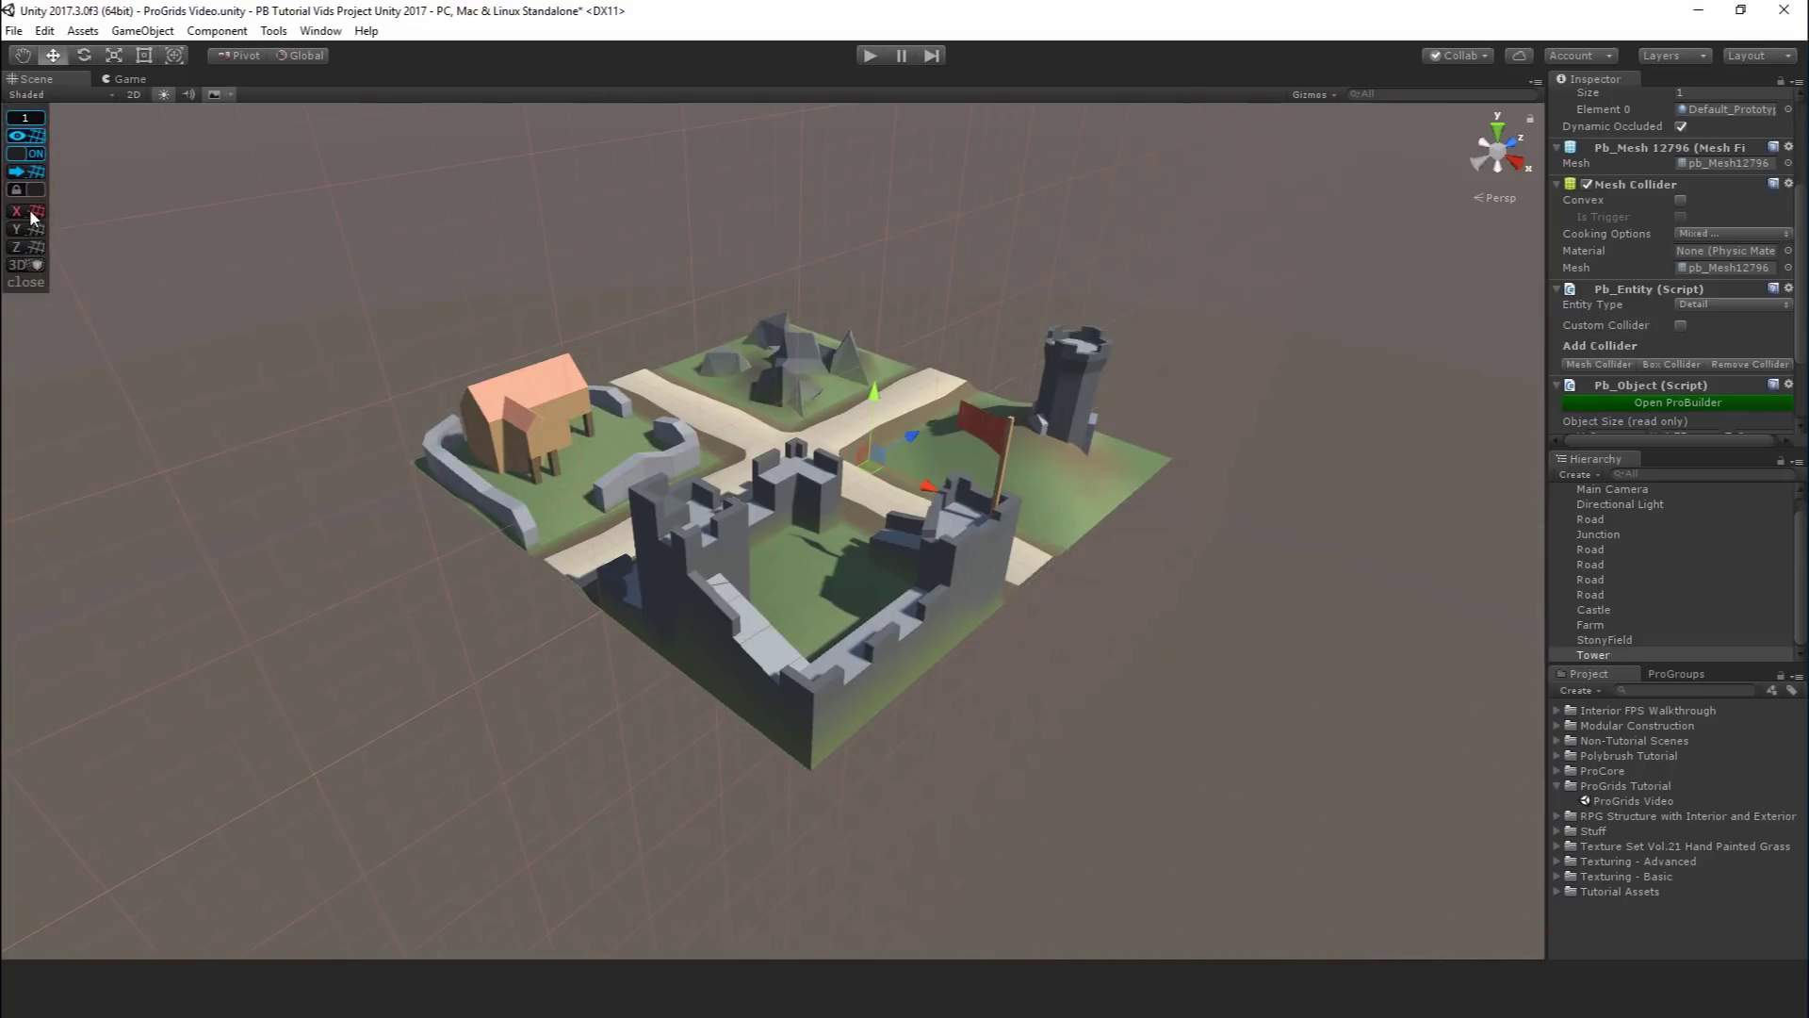
# - Render the perspective grid in 3D, and return the grid display to the Y axis
pyautogui.click(26, 265)
pyautogui.scroll(1, 845, 507)
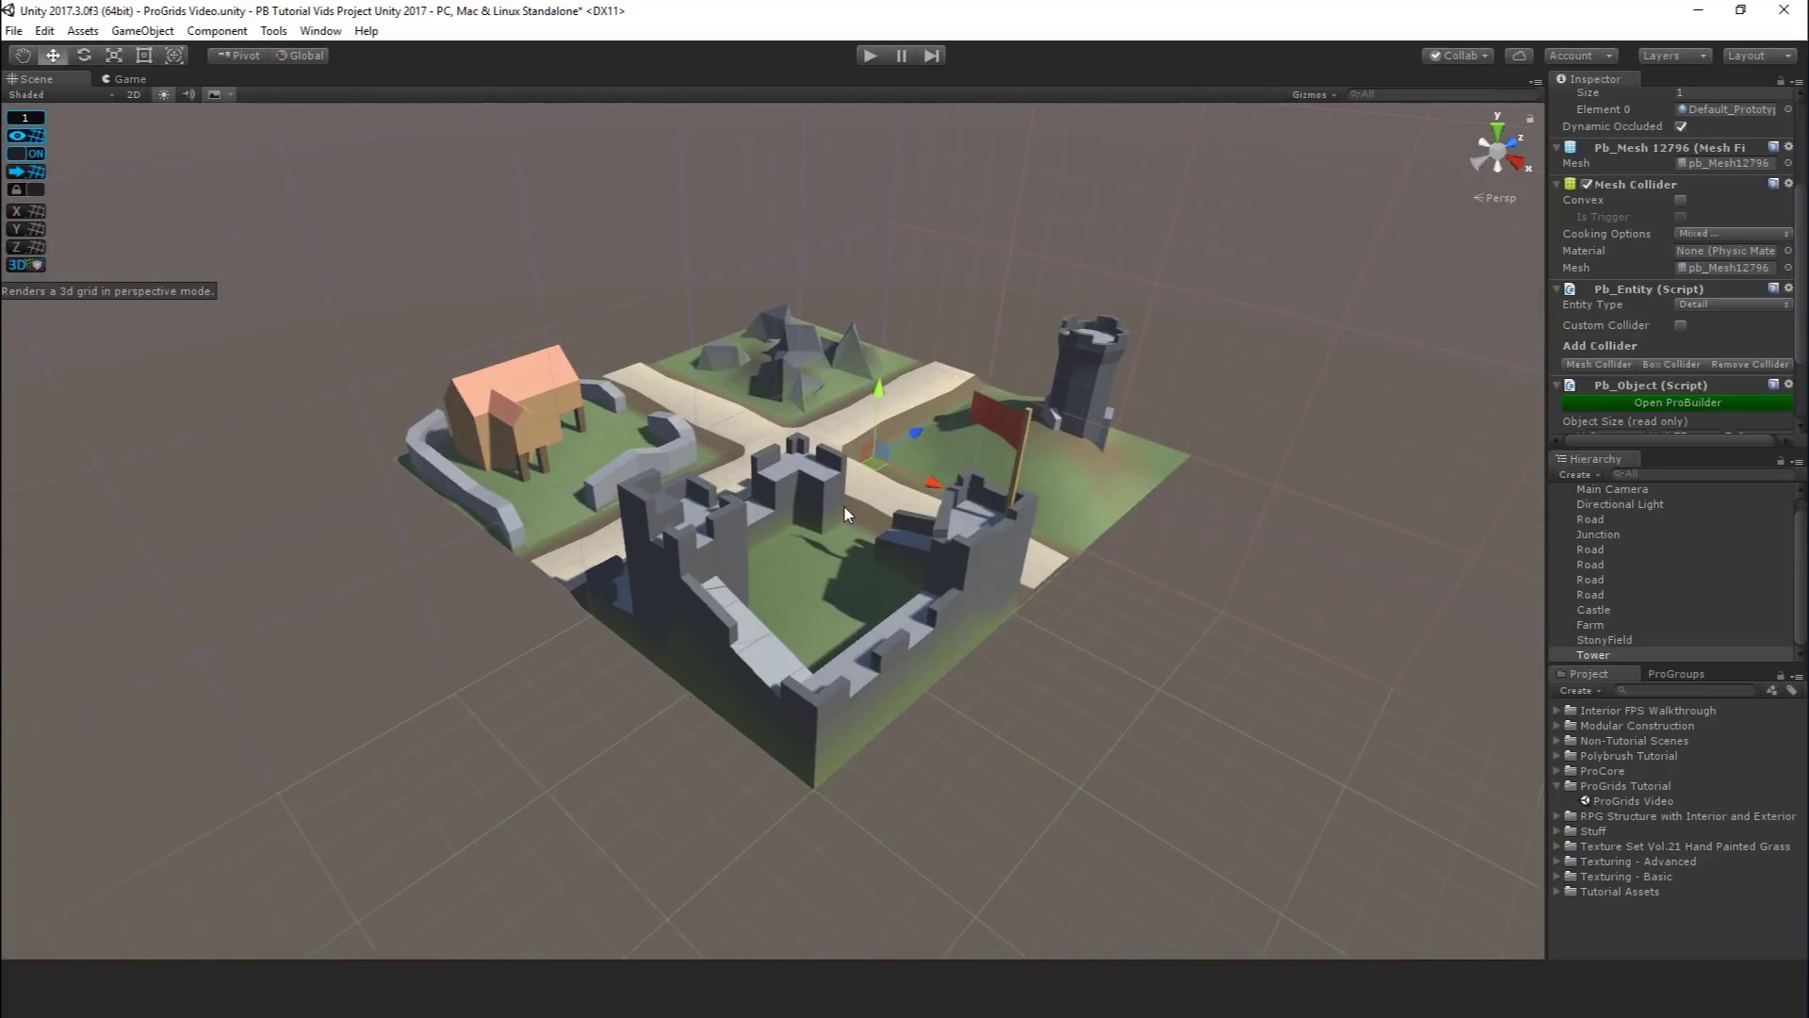
pyautogui.keyDown('alt'); pyautogui.moveTo(863, 513); pyautogui.dragTo(680, 486); pyautogui.keyUp('alt')
pyautogui.moveTo(42, 222)
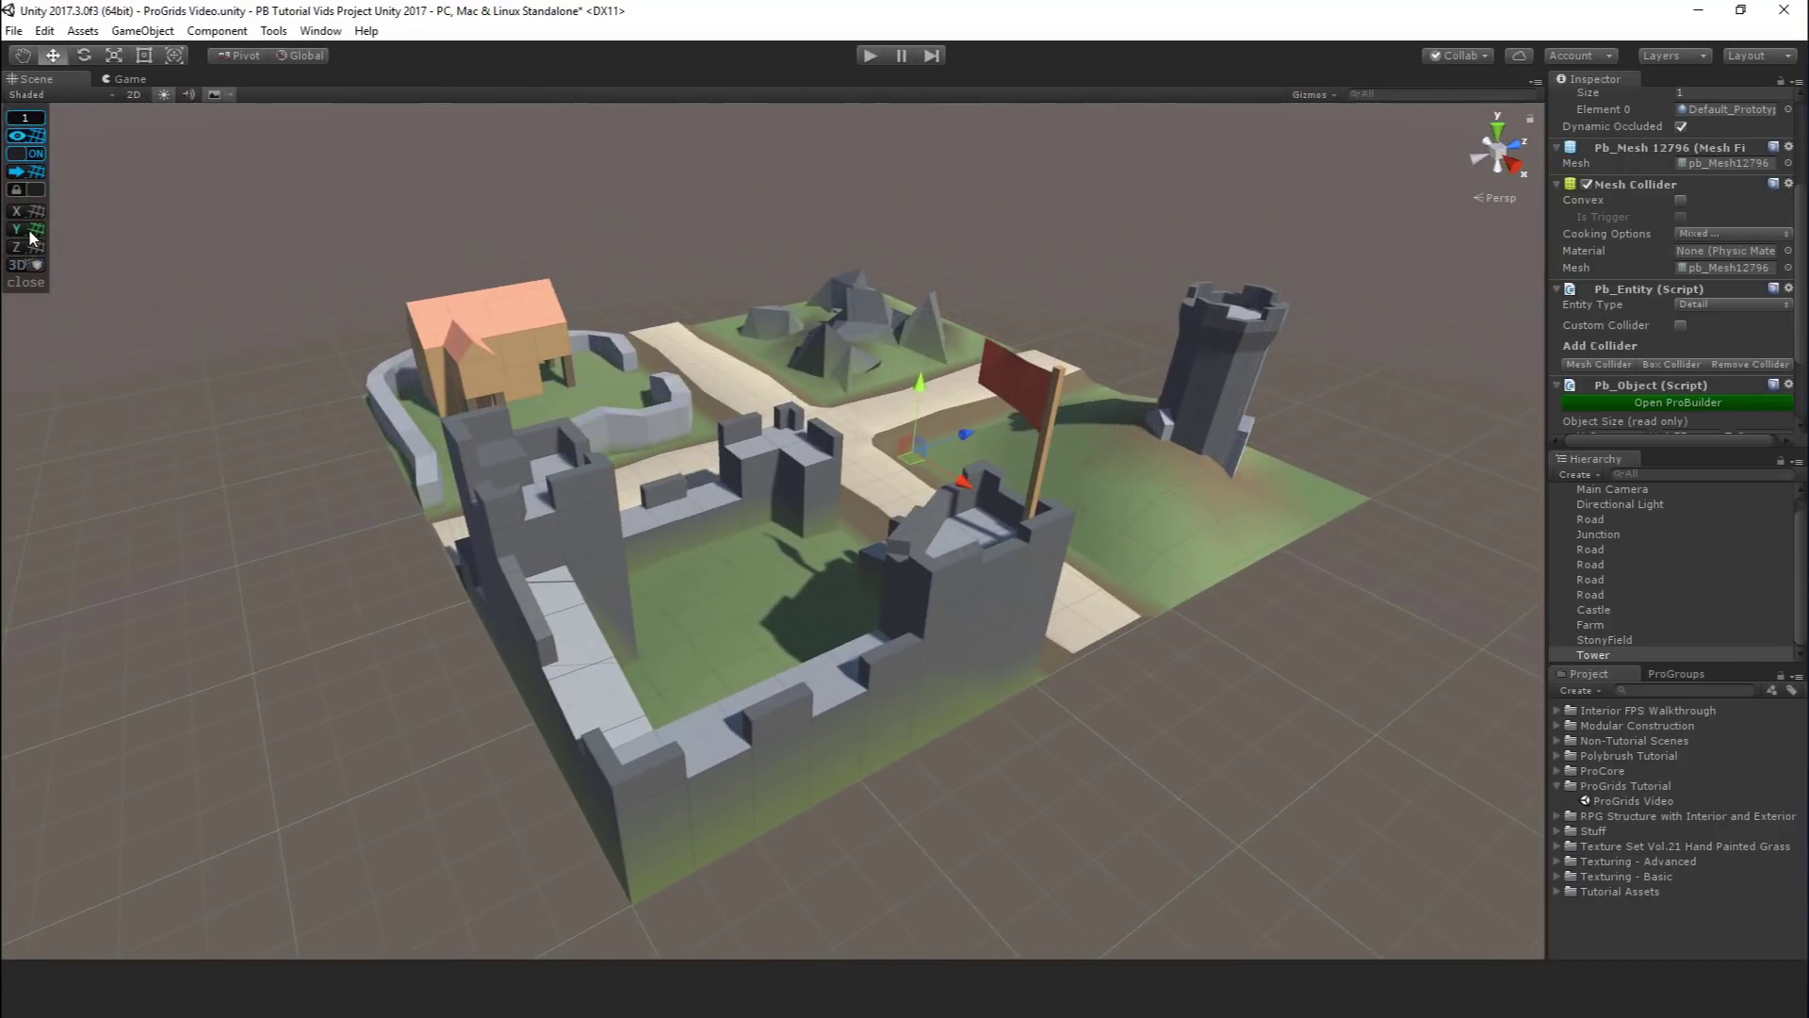
# - Switch the scene to the orthographic Back view and turn off its skybox
pyautogui.keyDown('alt'); pyautogui.moveTo(547, 396); pyautogui.dragTo(954, 347); pyautogui.keyUp('alt')
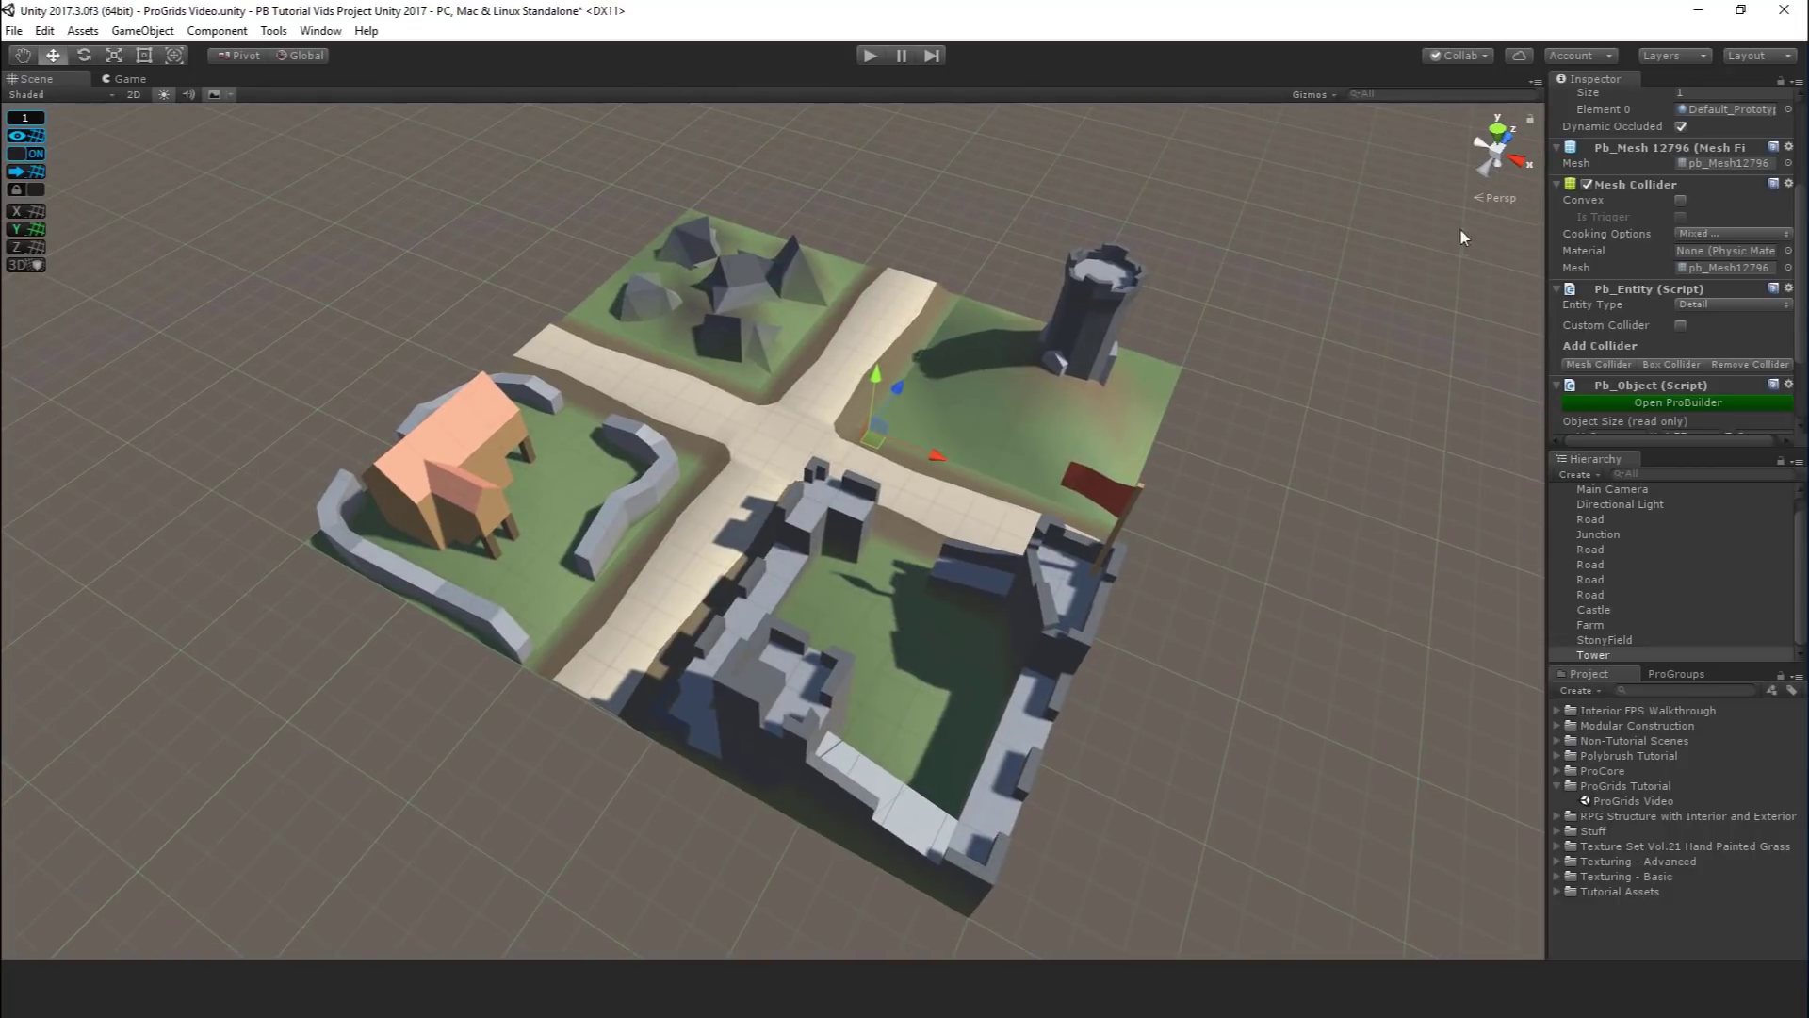
pyautogui.click(1478, 196)
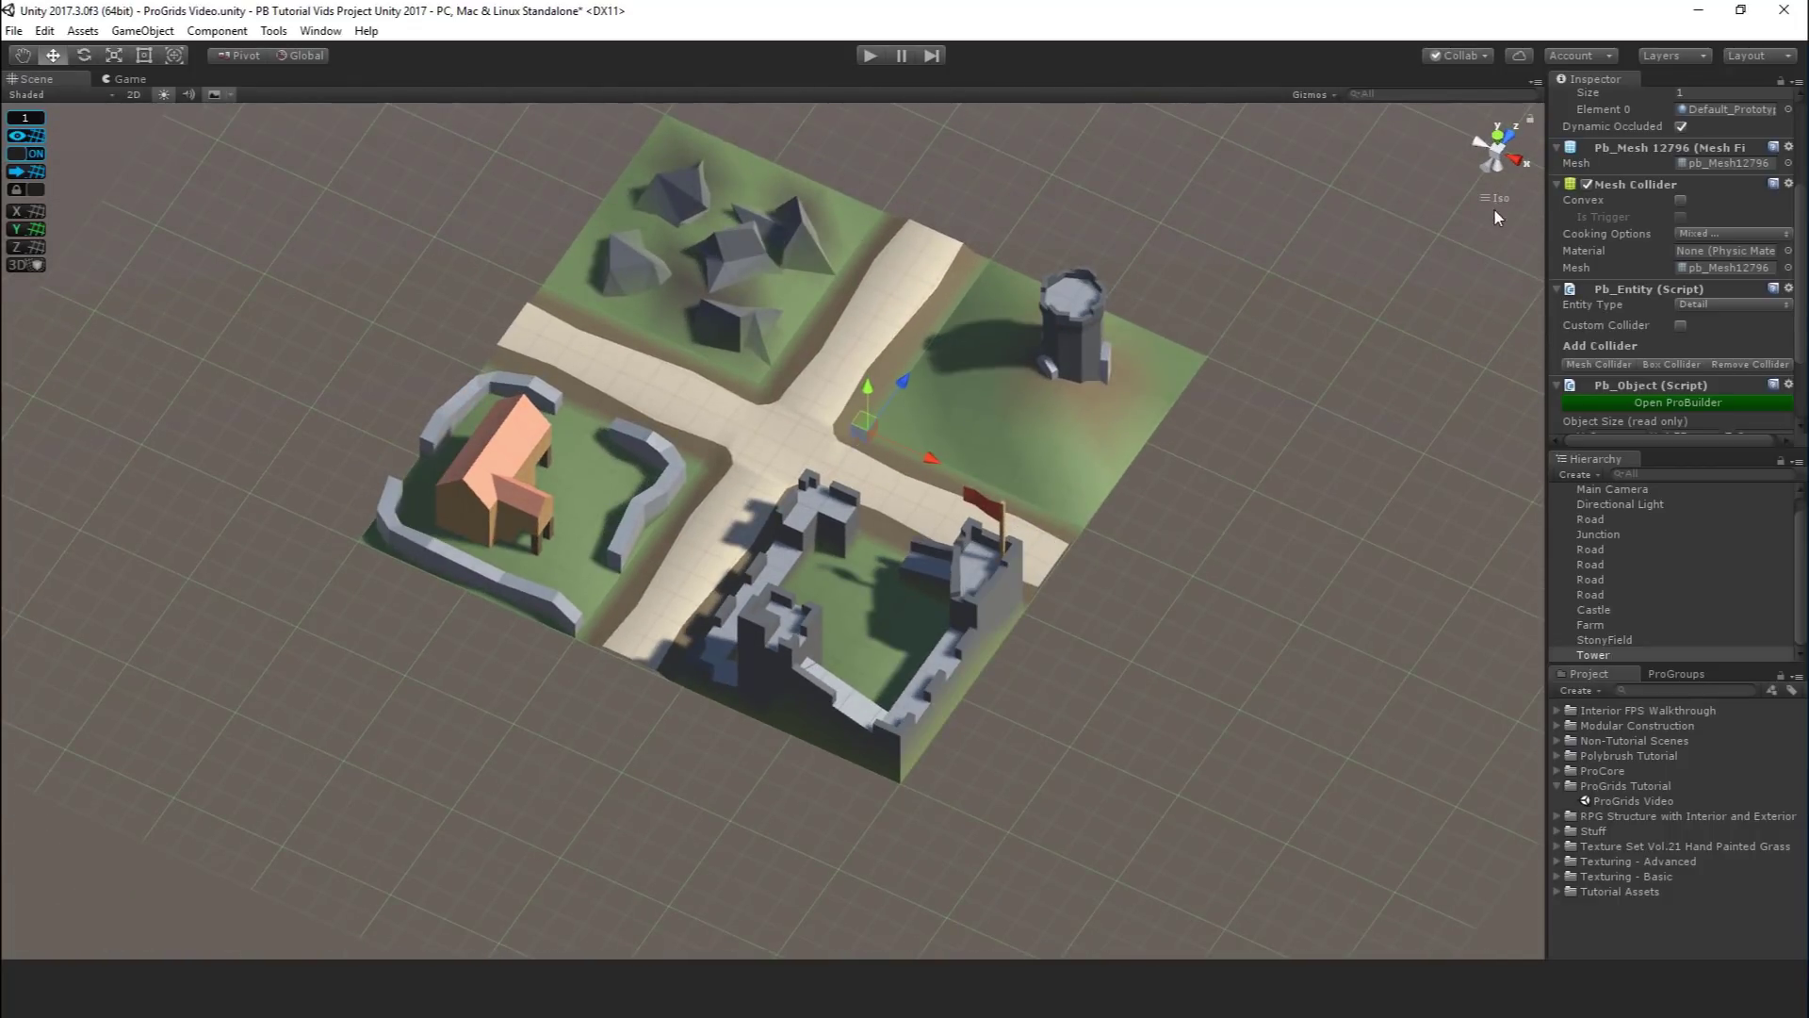
pyautogui.click(1492, 167)
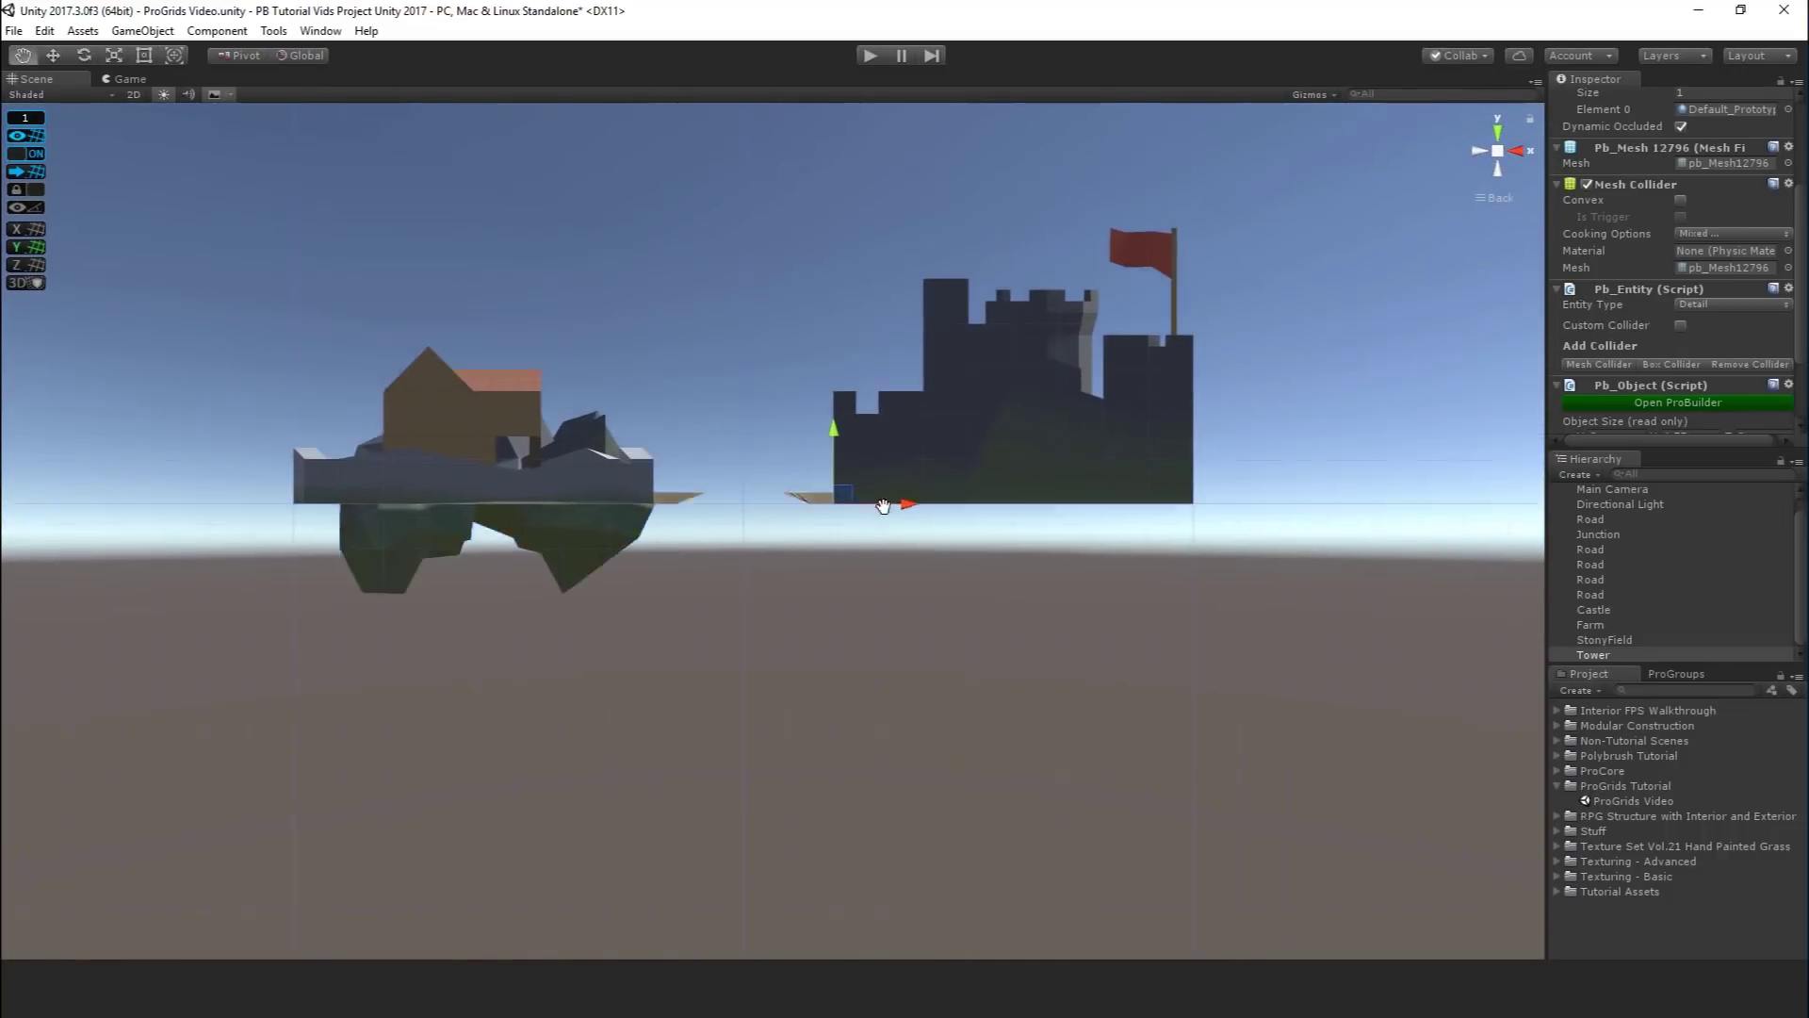
pyautogui.moveTo(883, 506); pyautogui.dragTo(879, 541, button='middle')
pyautogui.click(215, 93)
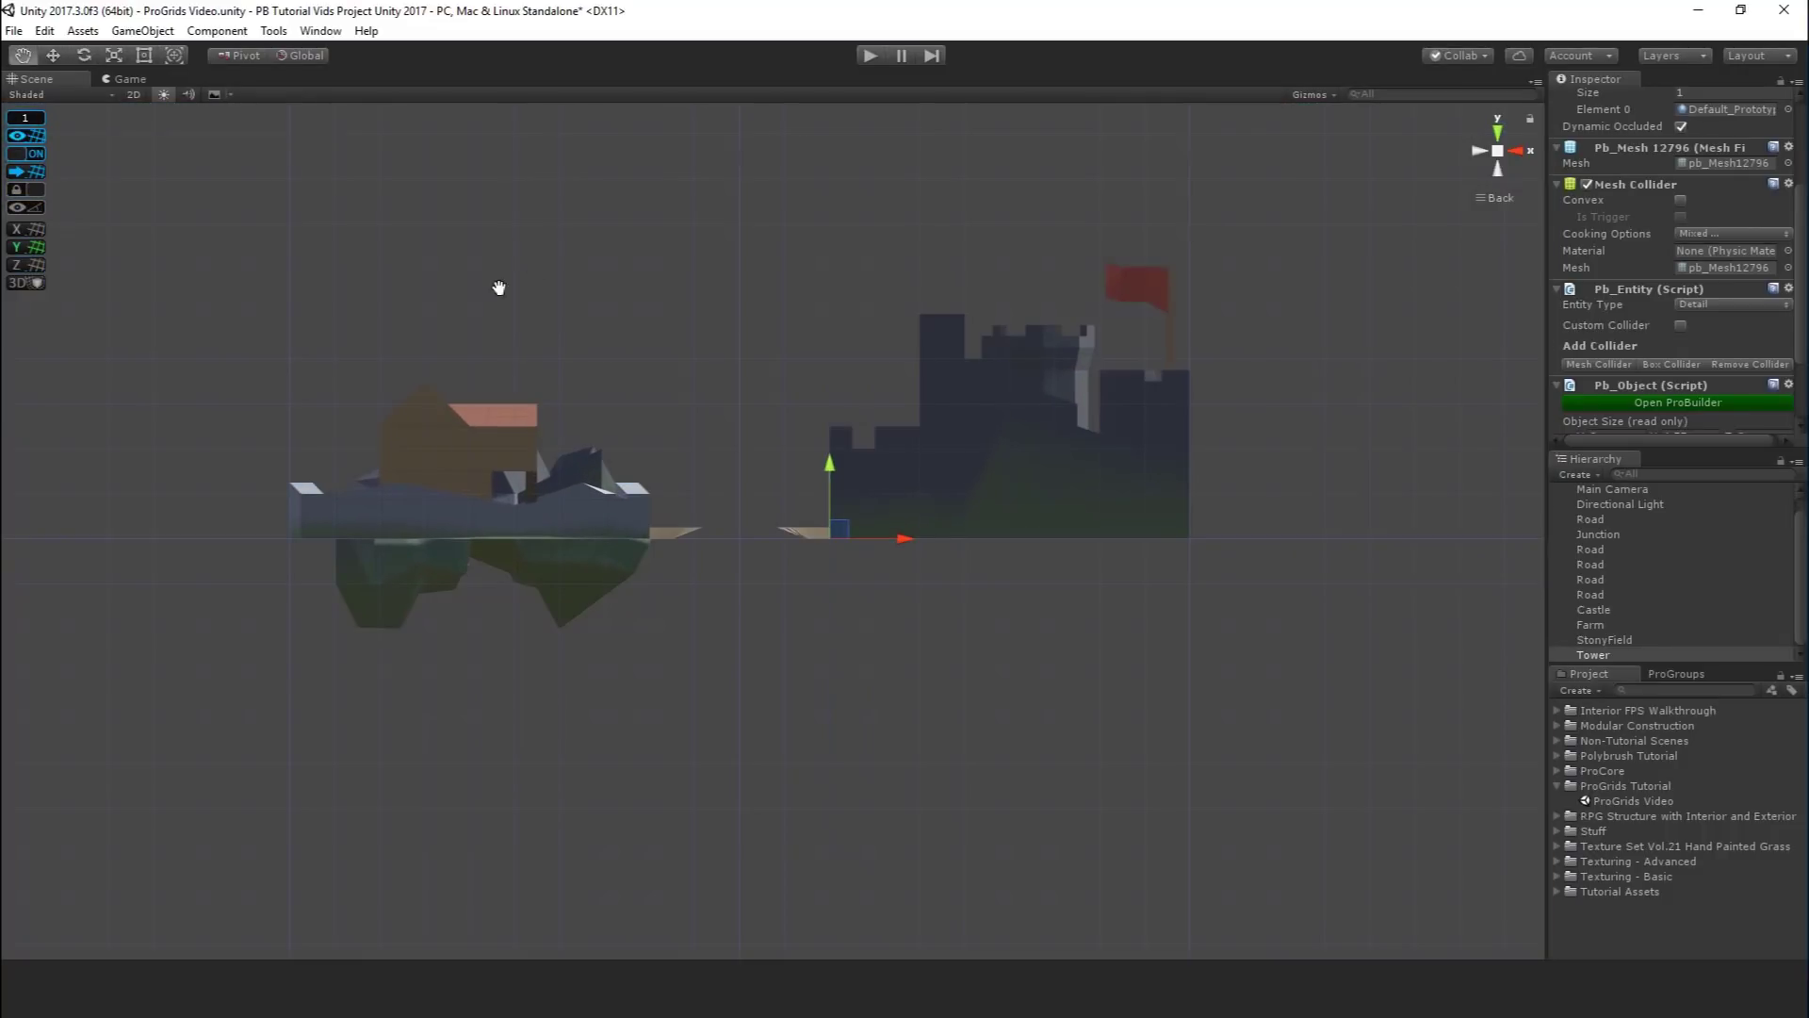
pyautogui.moveTo(497, 287); pyautogui.dragTo(424, 415, button='middle')
pyautogui.scroll(3, 540, 462)
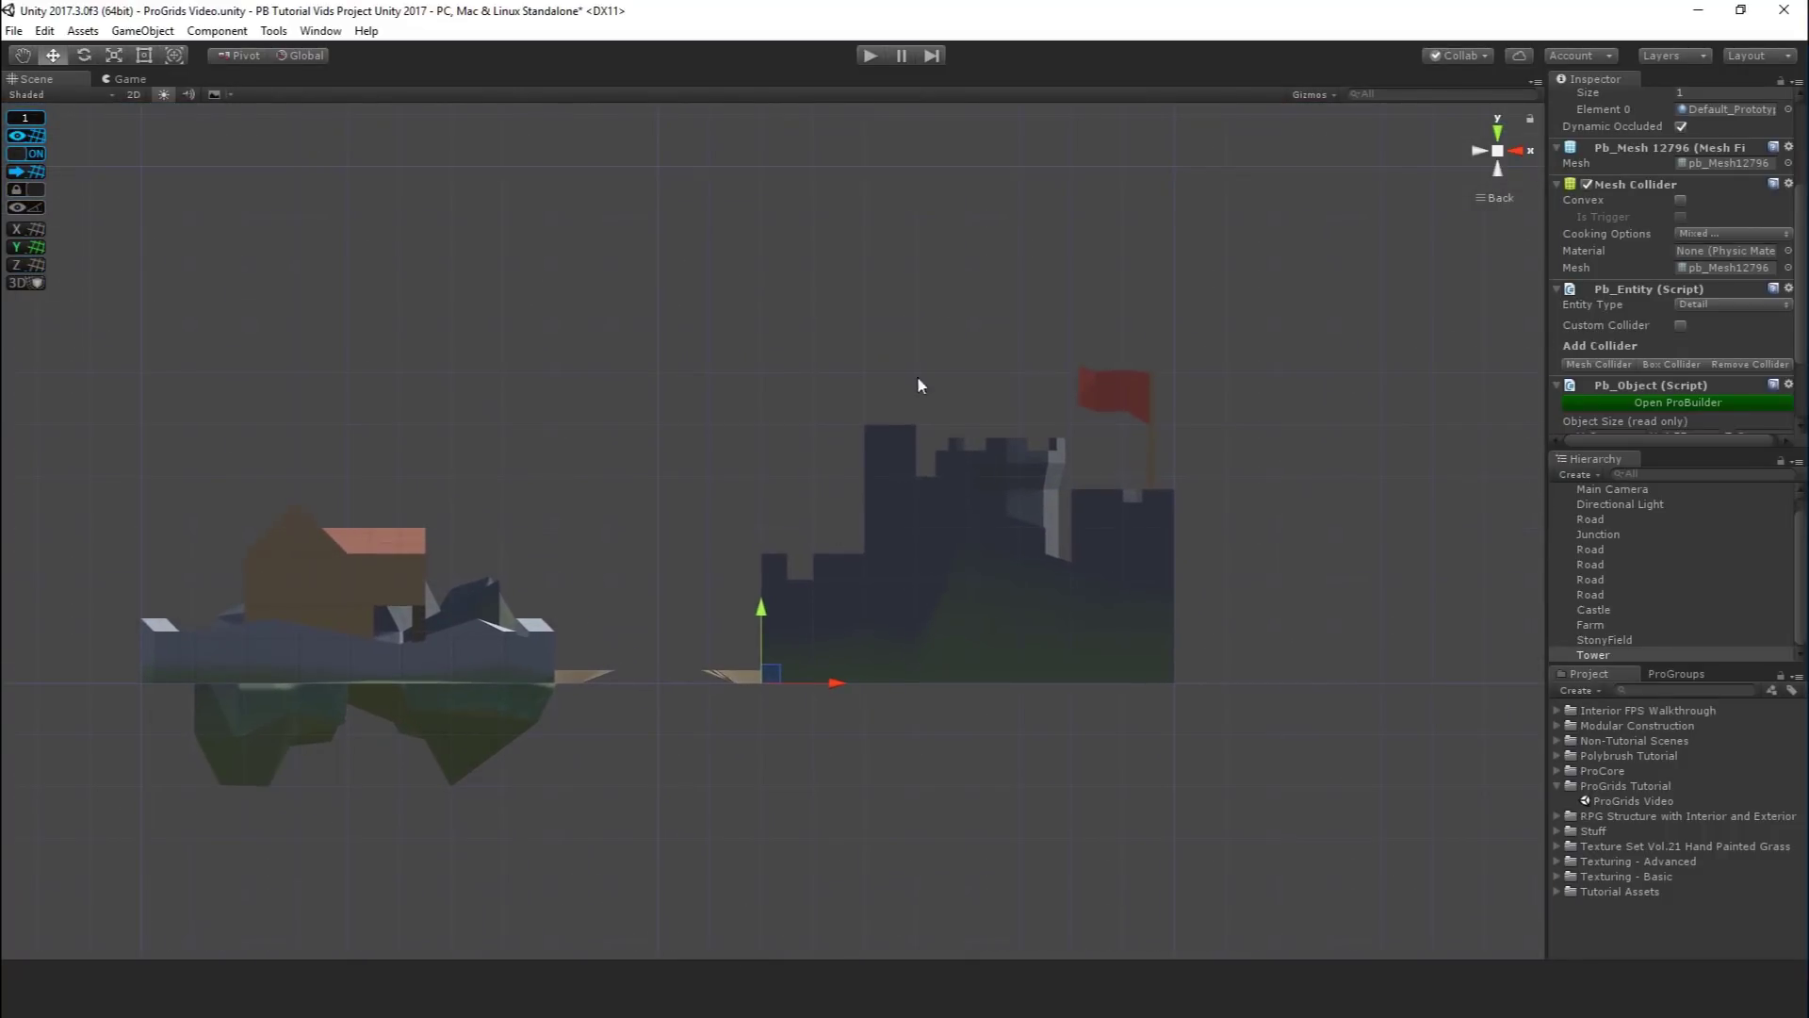
# - Examine the grid in the orthographic Left, Top and Back views, and return to an angled perspective view
pyautogui.click(1483, 150)
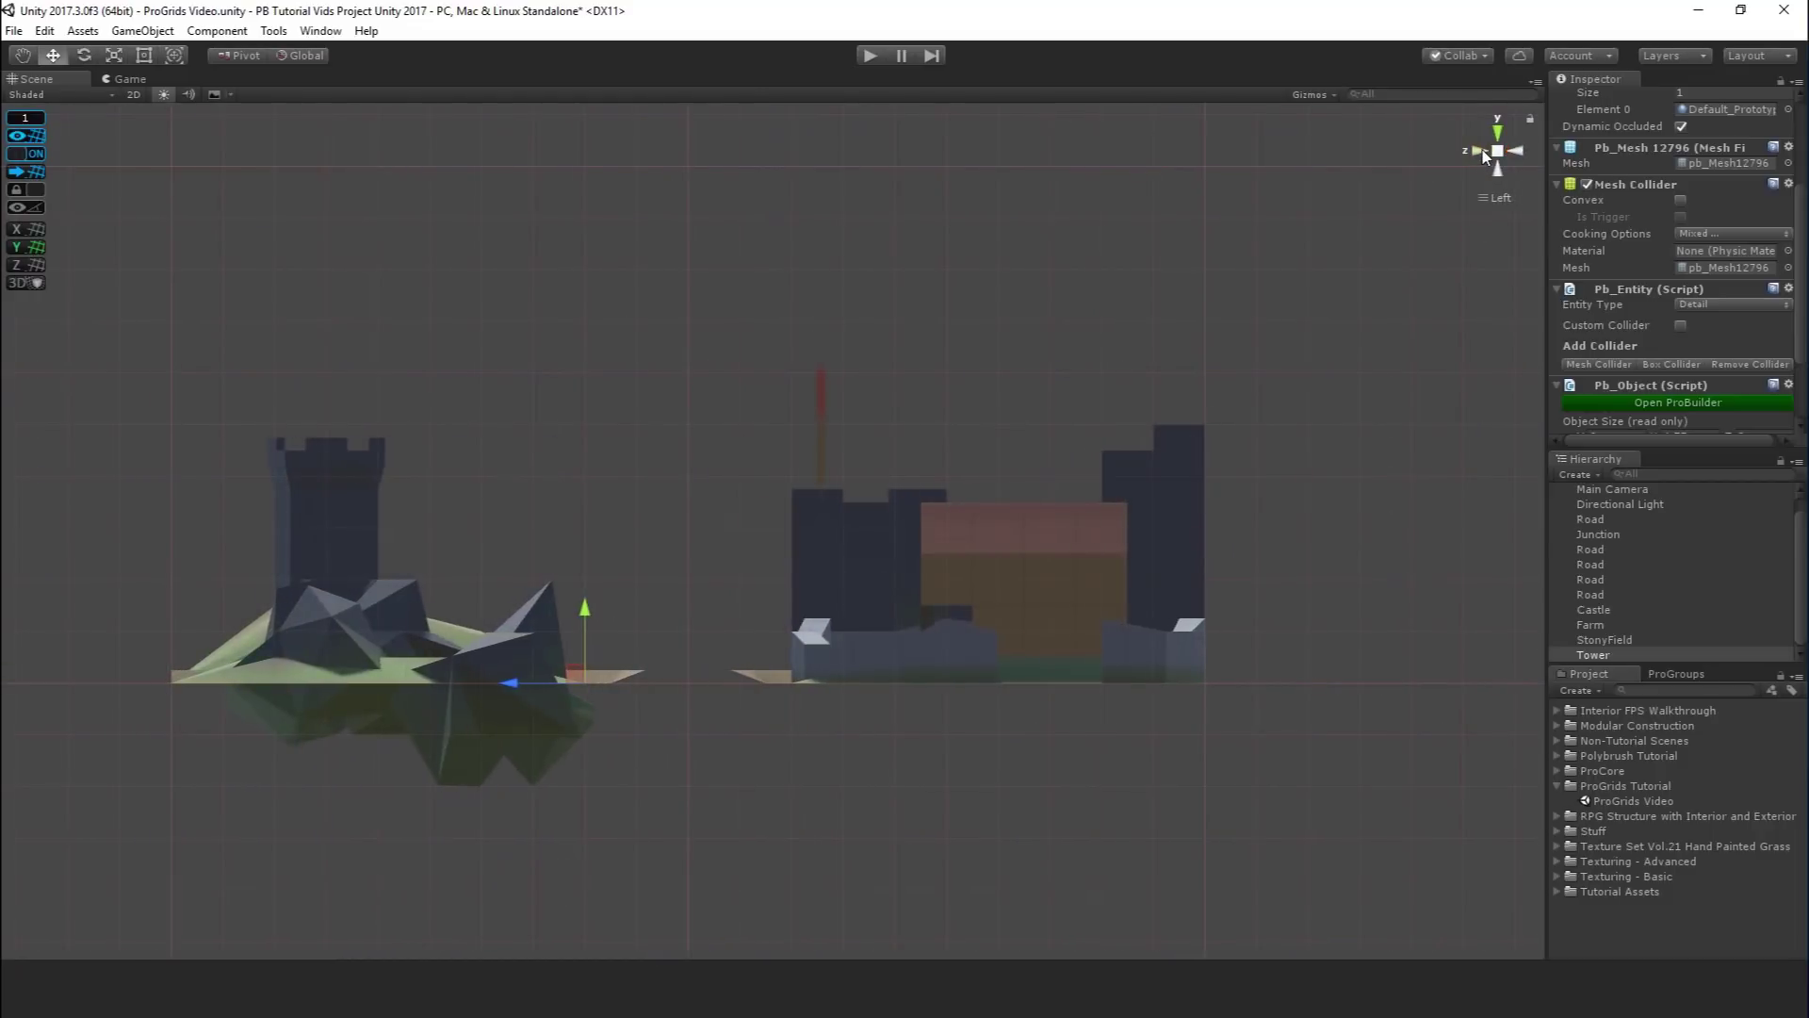
pyautogui.click(1500, 131)
pyautogui.scroll(-4, 940, 431)
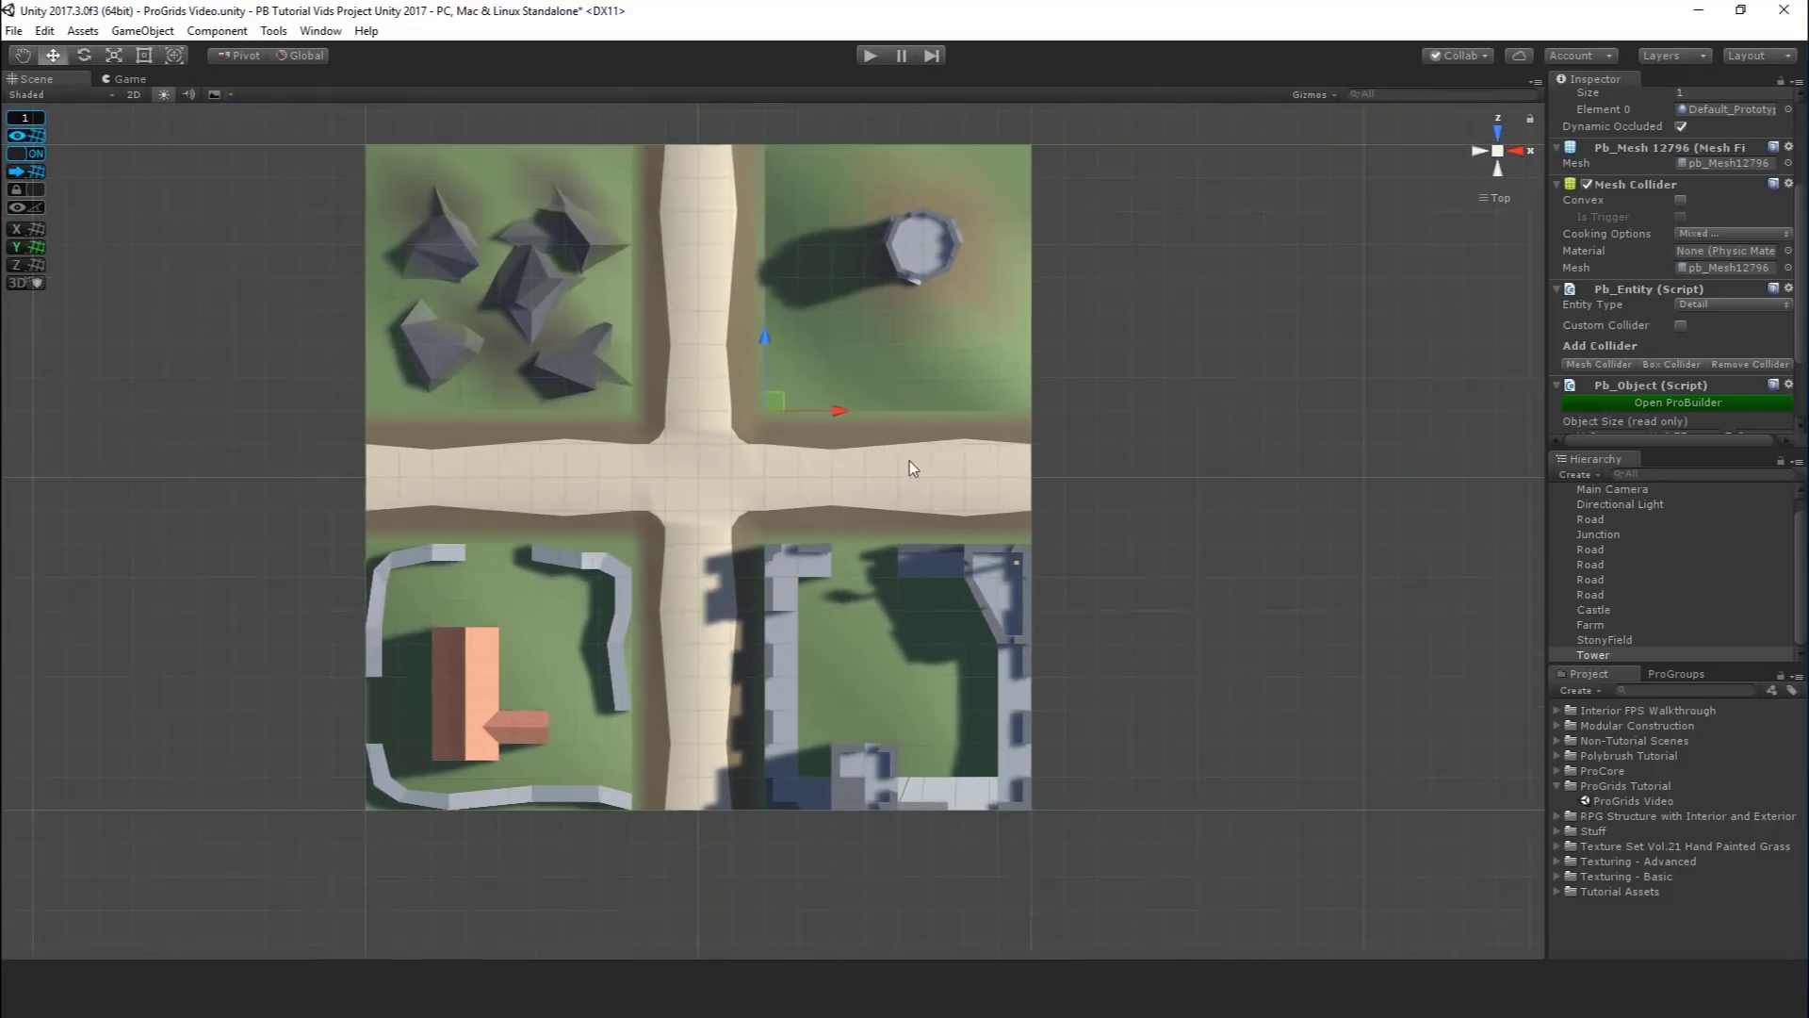
pyautogui.click(1498, 169)
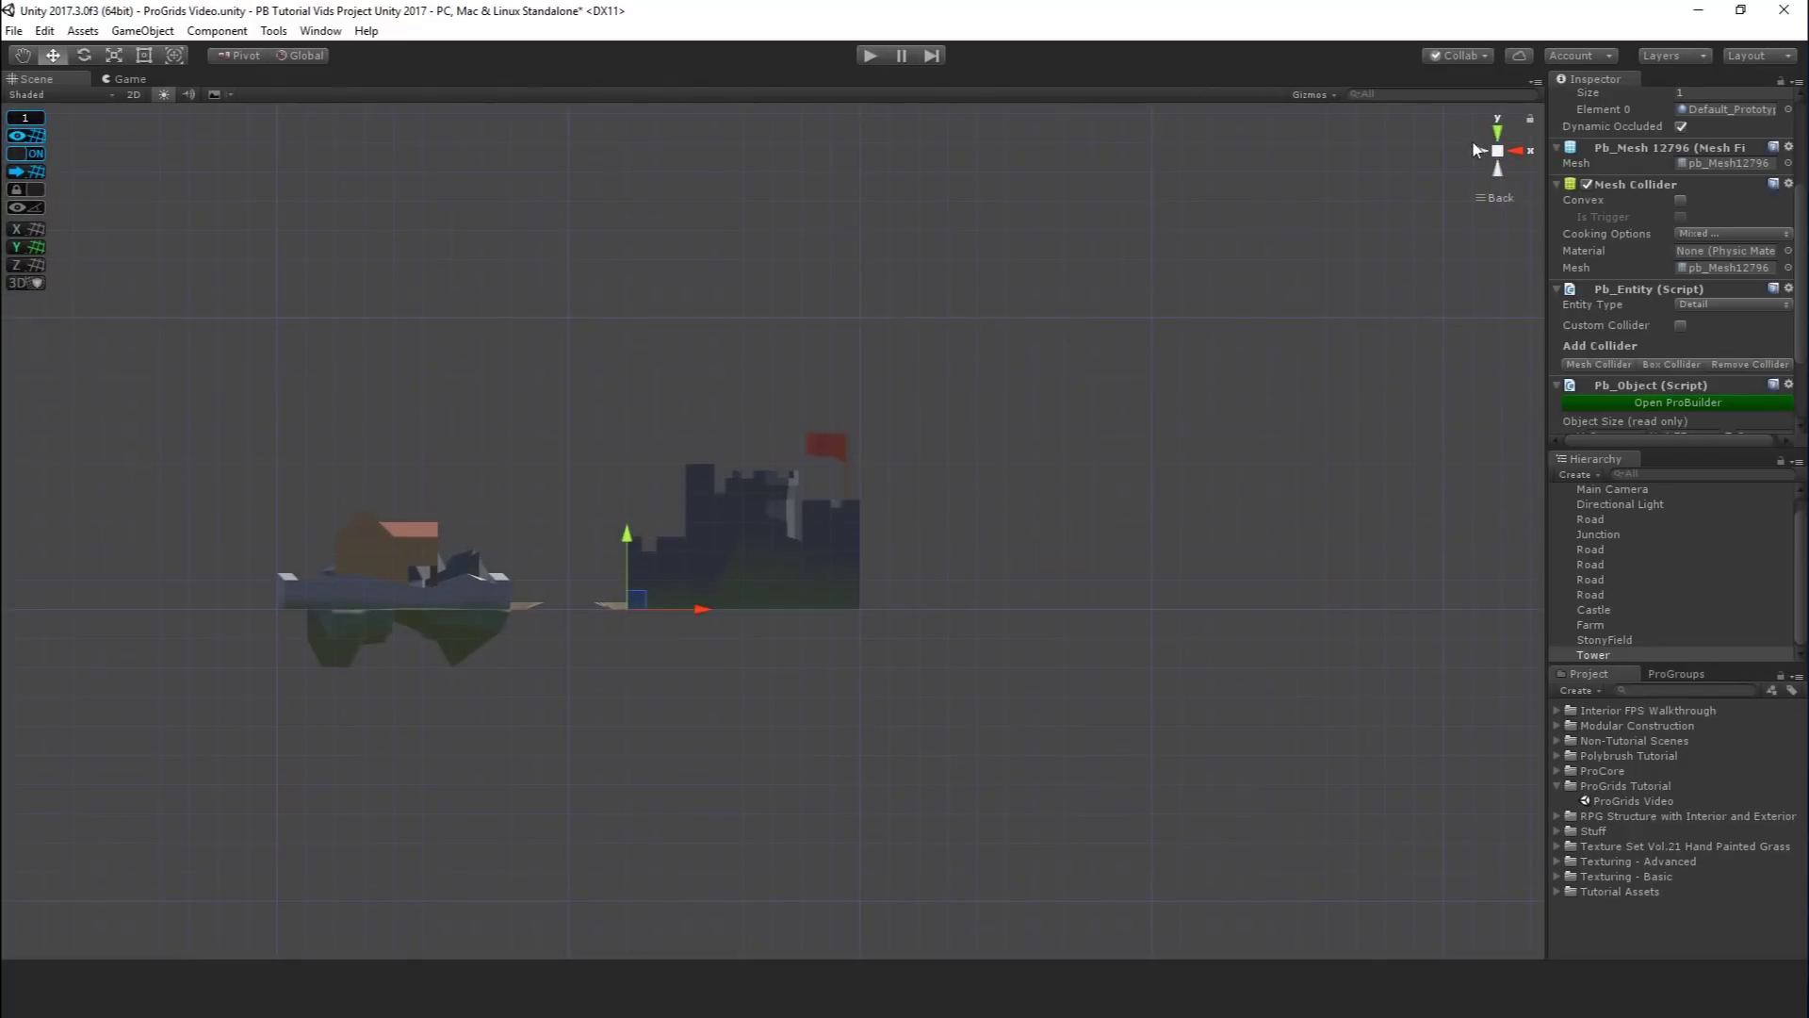
pyautogui.click(1478, 149)
pyautogui.click(1508, 152)
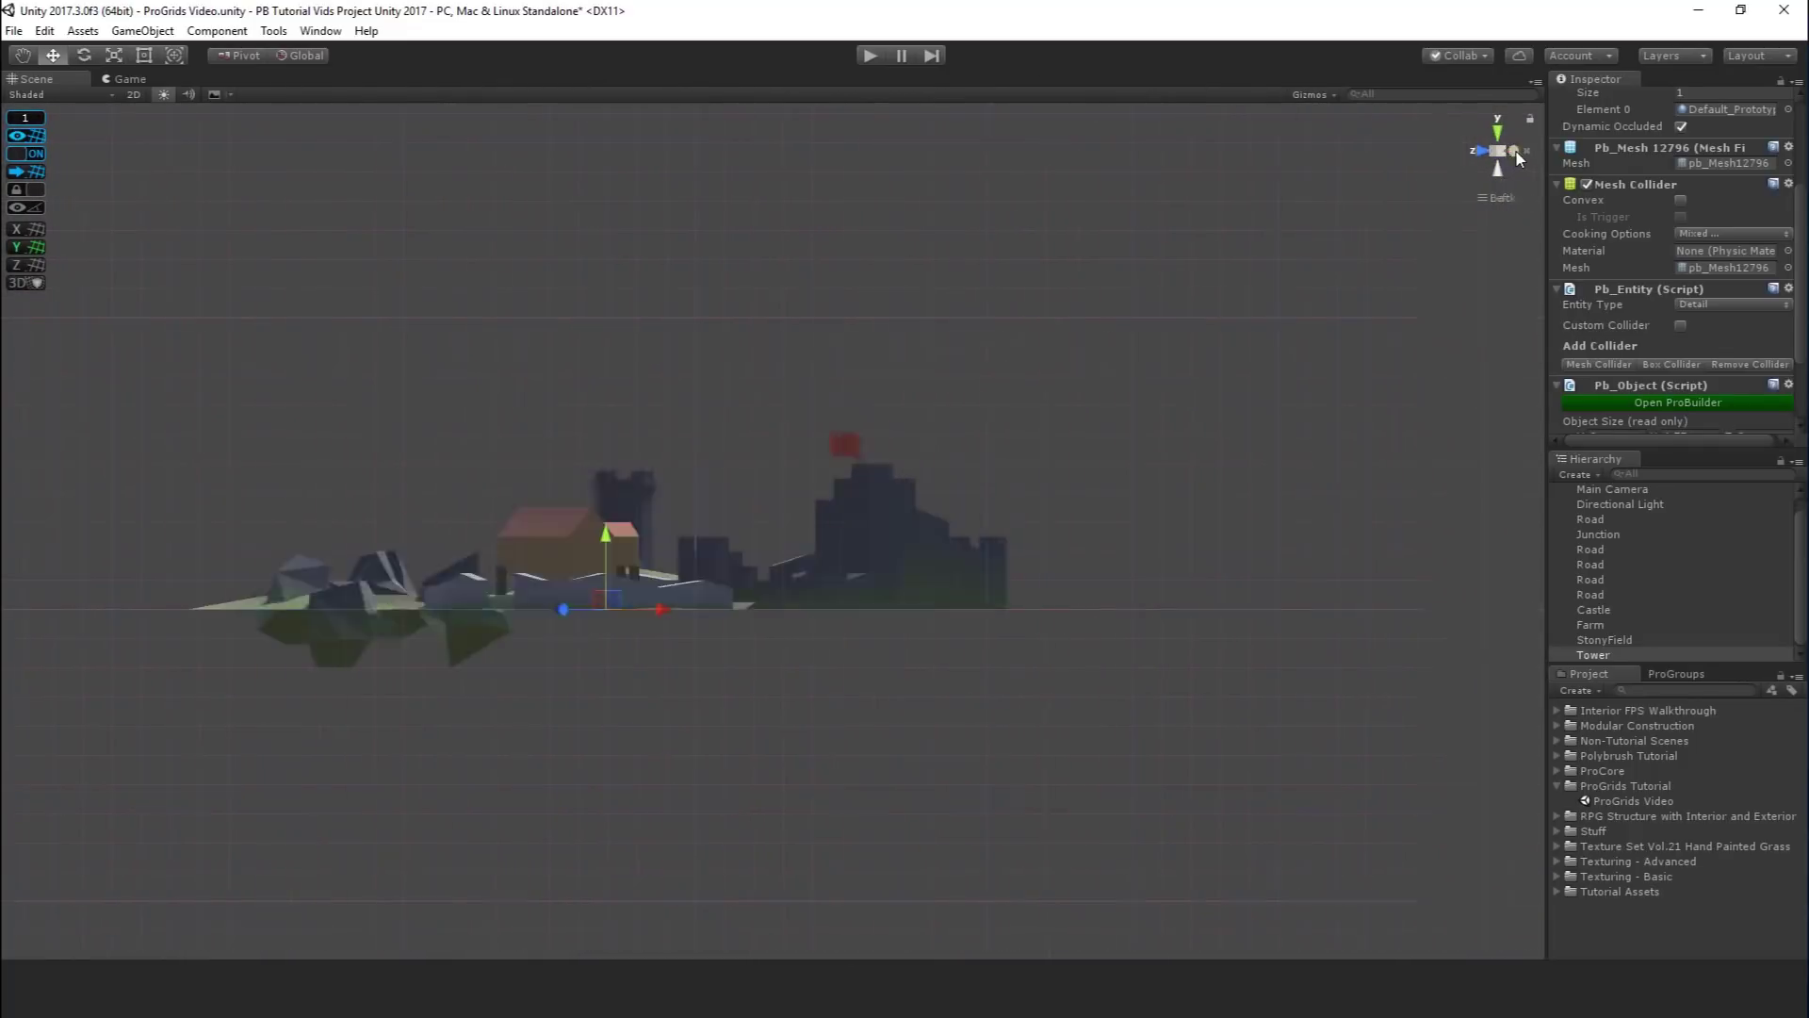
pyautogui.click(1498, 153)
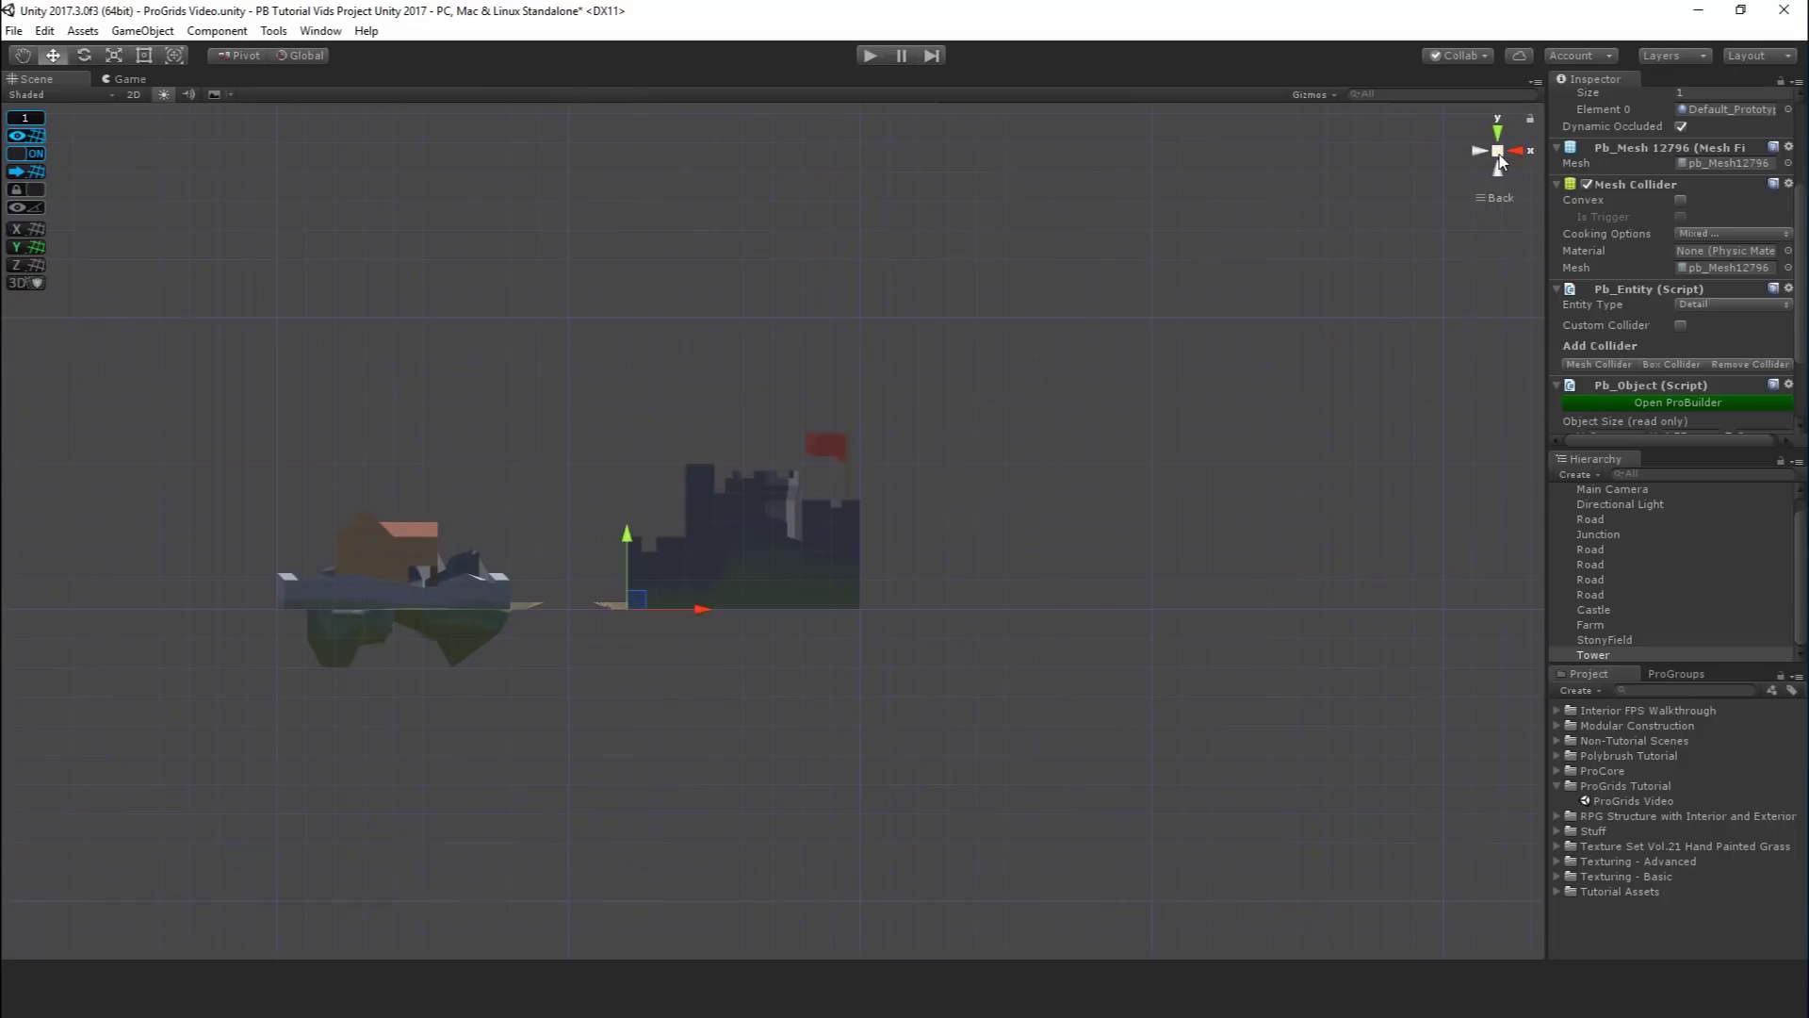
pyautogui.keyDown('alt'); pyautogui.moveTo(764, 435); pyautogui.dragTo(435, 556); pyautogui.keyUp('alt')
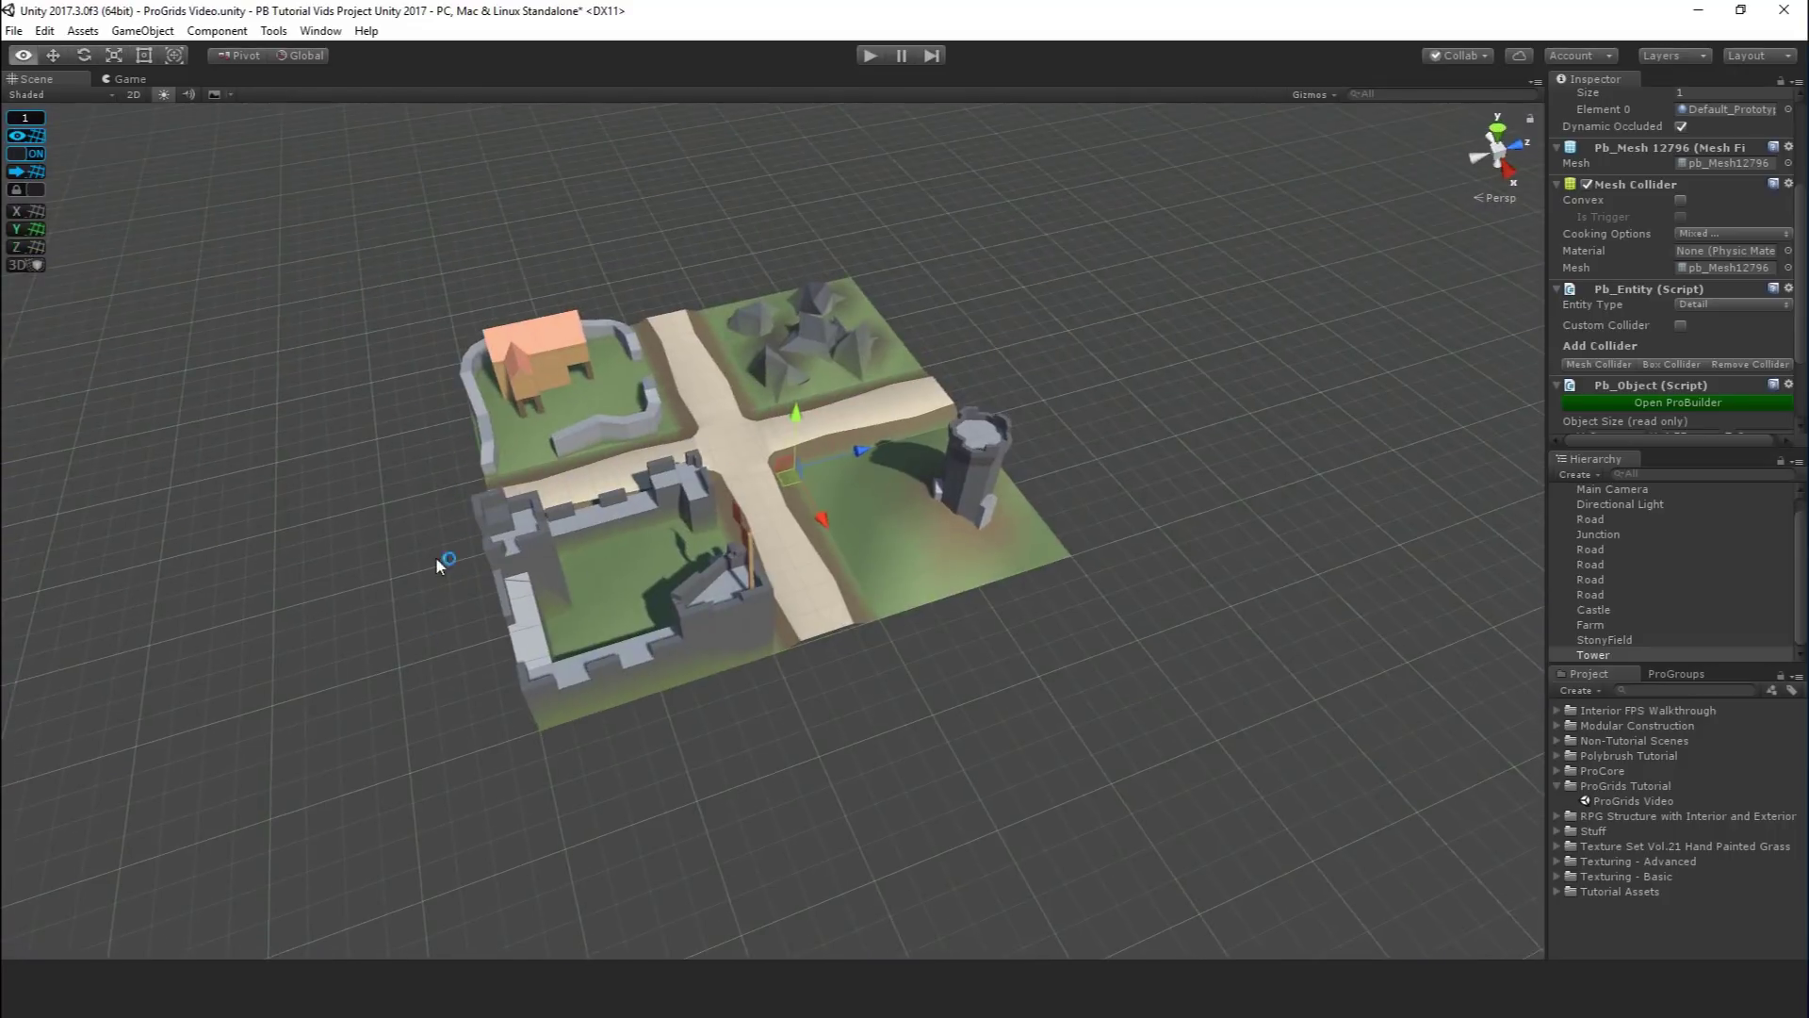
# - Turn the scene's skybox back on, and switch the grid to the Z axis and back to the Y axis
pyautogui.click(213, 94)
pyautogui.keyDown('alt'); pyautogui.moveTo(311, 363); pyautogui.dragTo(687, 311); pyautogui.keyUp('alt')
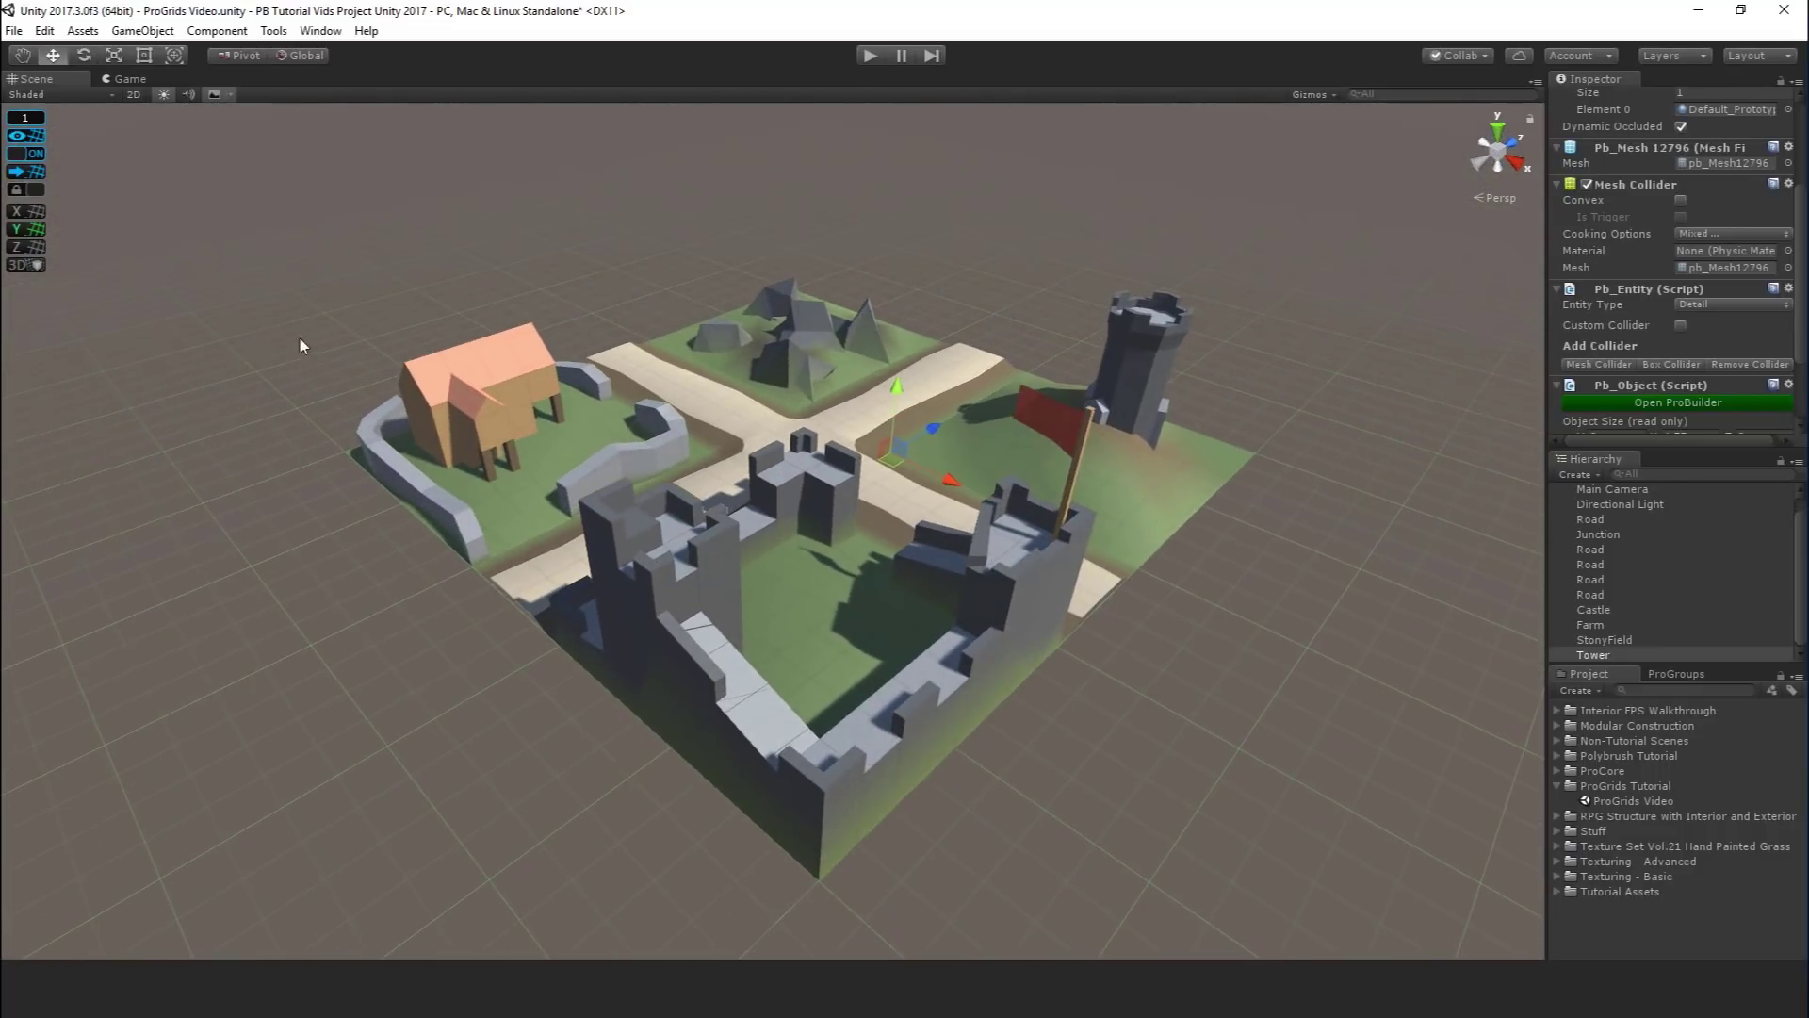
pyautogui.keyDown('alt'); pyautogui.moveTo(707, 536); pyautogui.dragTo(685, 497); pyautogui.keyUp('alt')
pyautogui.click(25, 247)
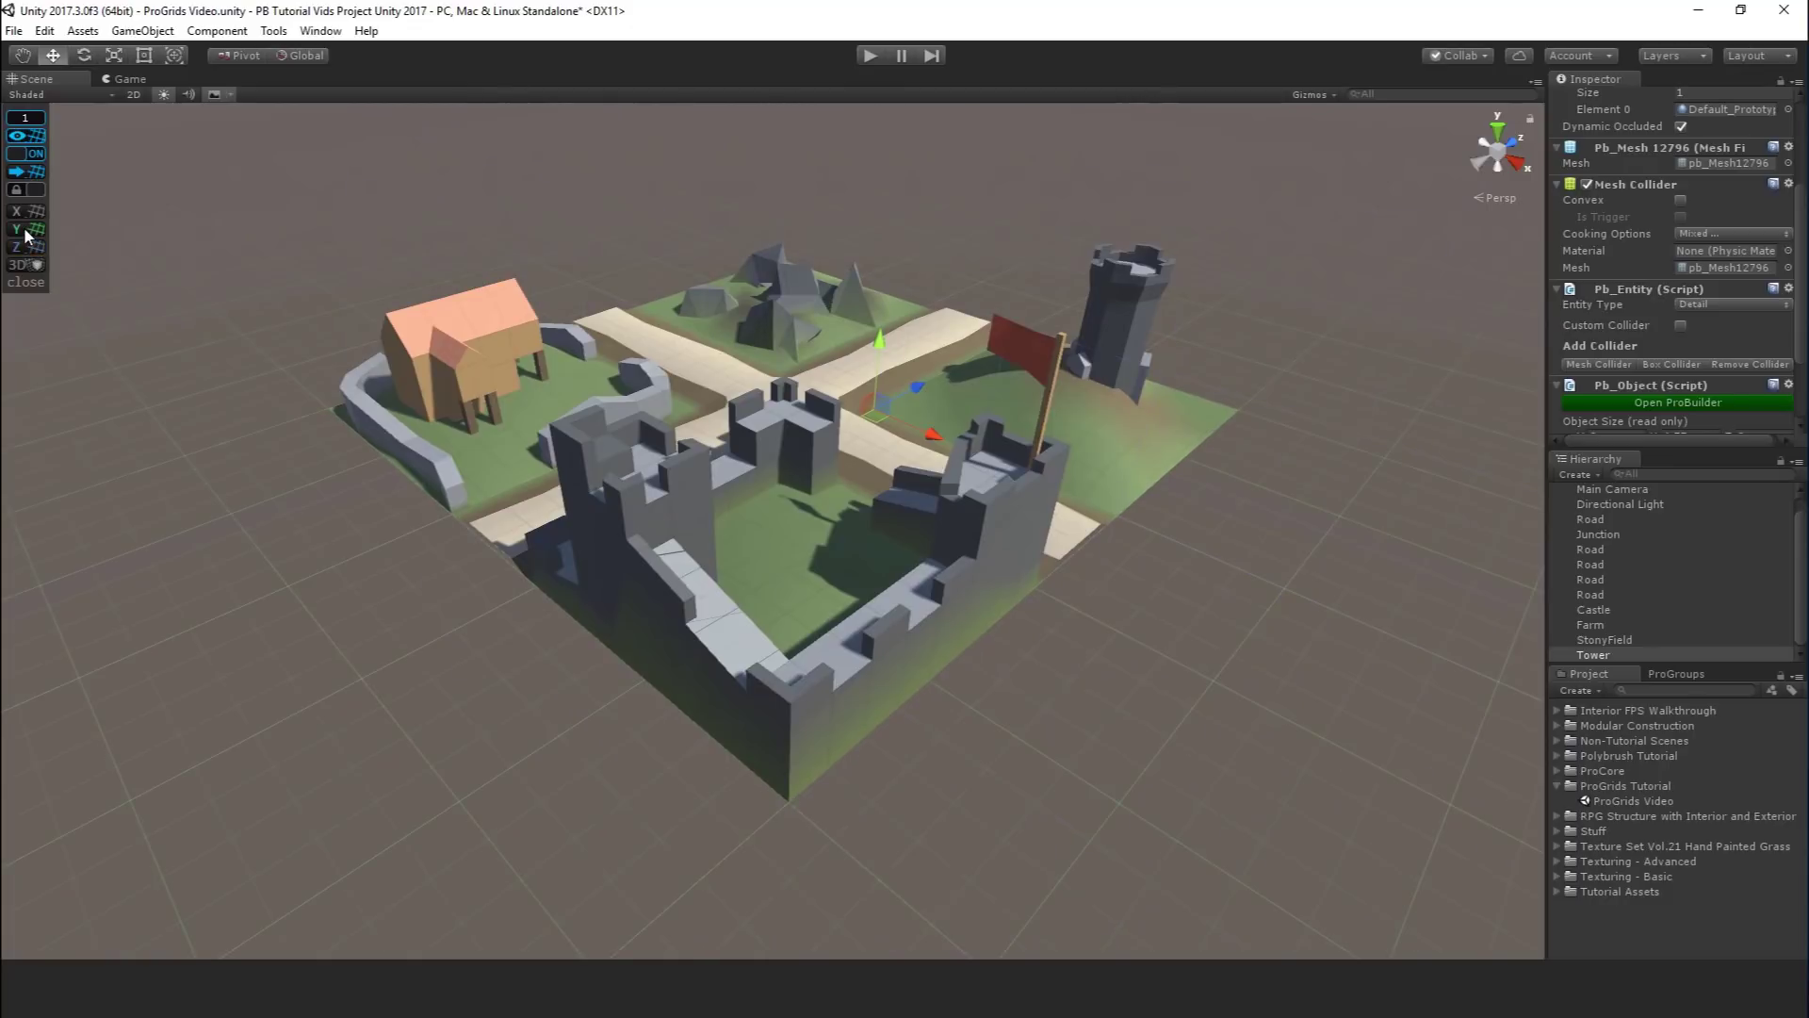
pyautogui.click(26, 230)
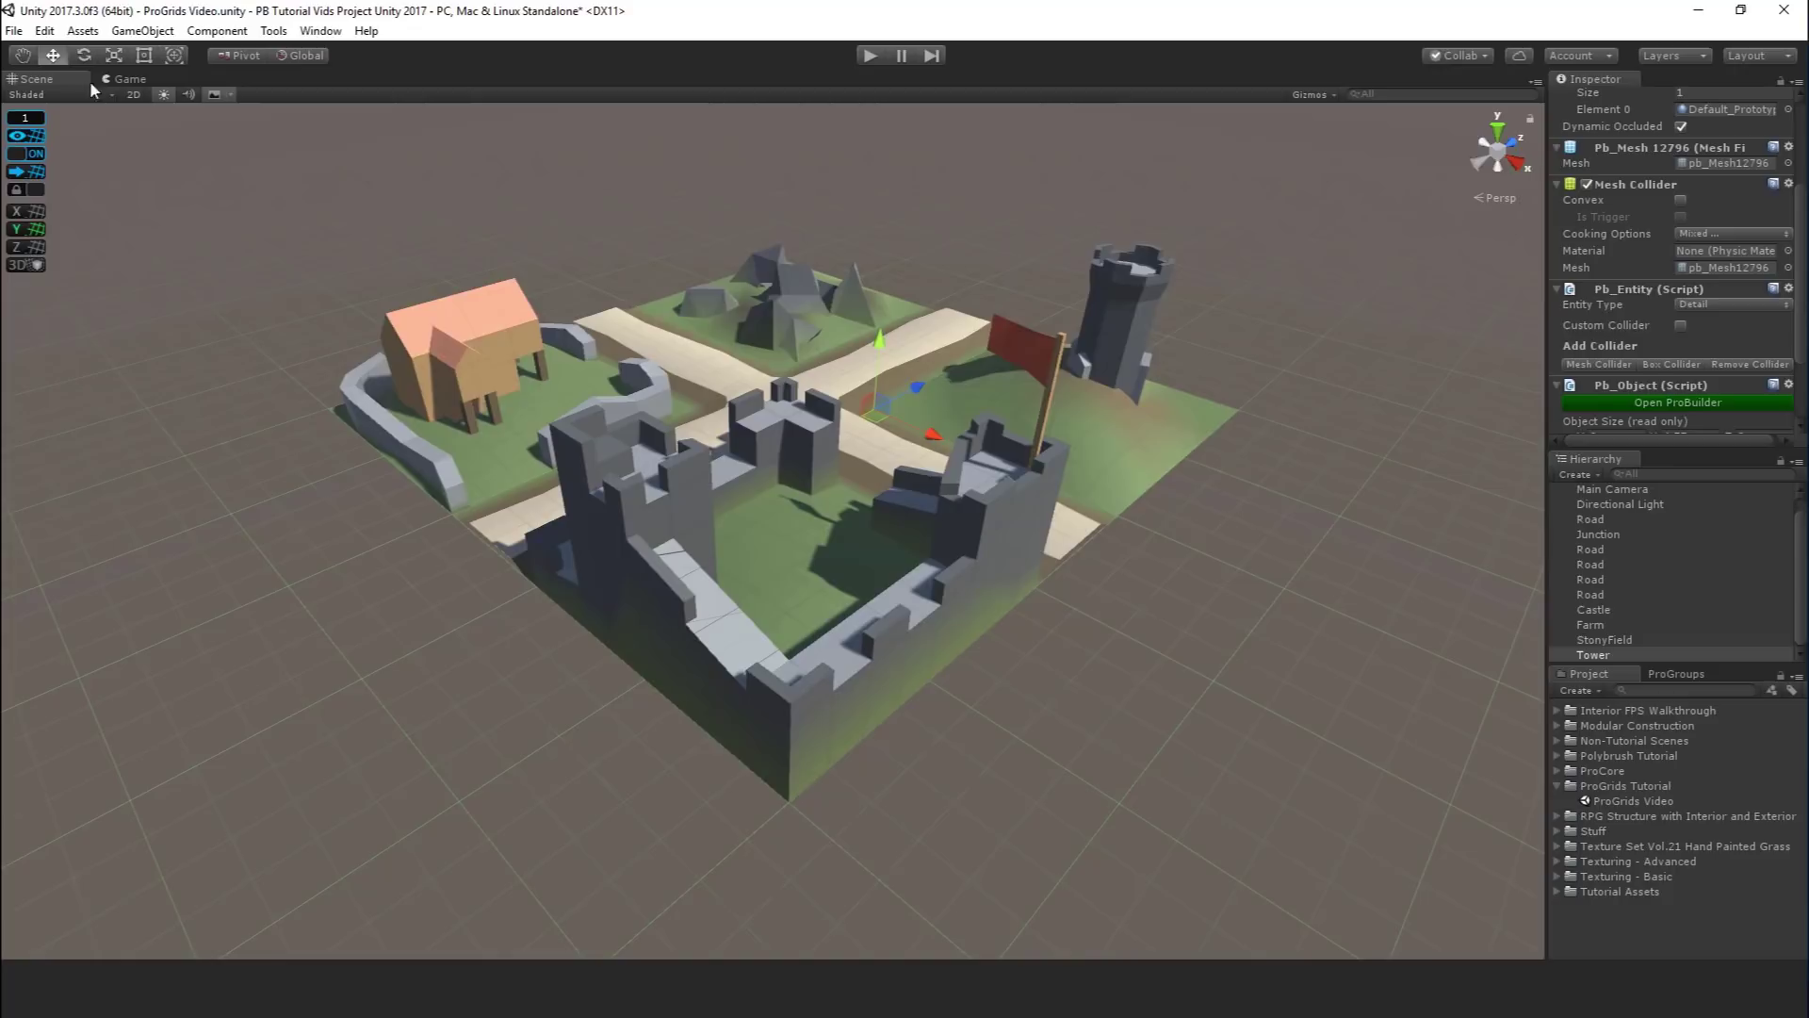
# - Open the ProGrids preferences and place their window clear of the Tower tile
pyautogui.click(44, 32)
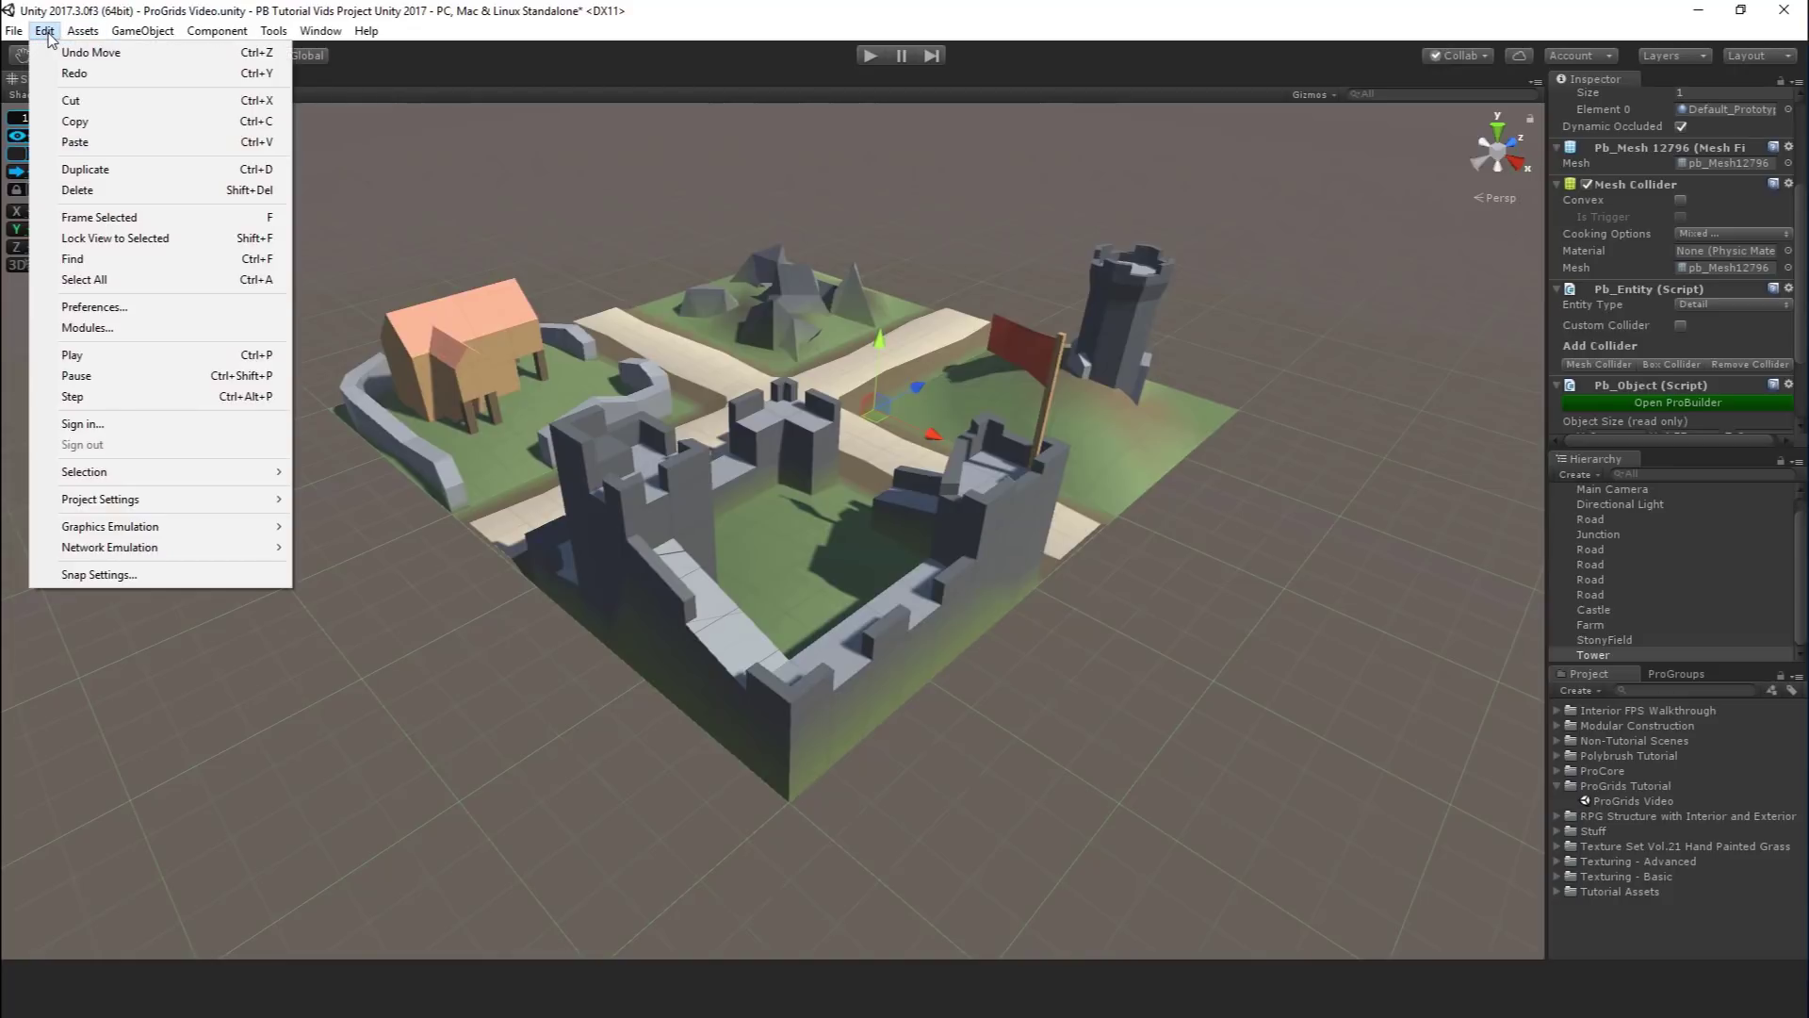
pyautogui.click(147, 303)
pyautogui.click(173, 415)
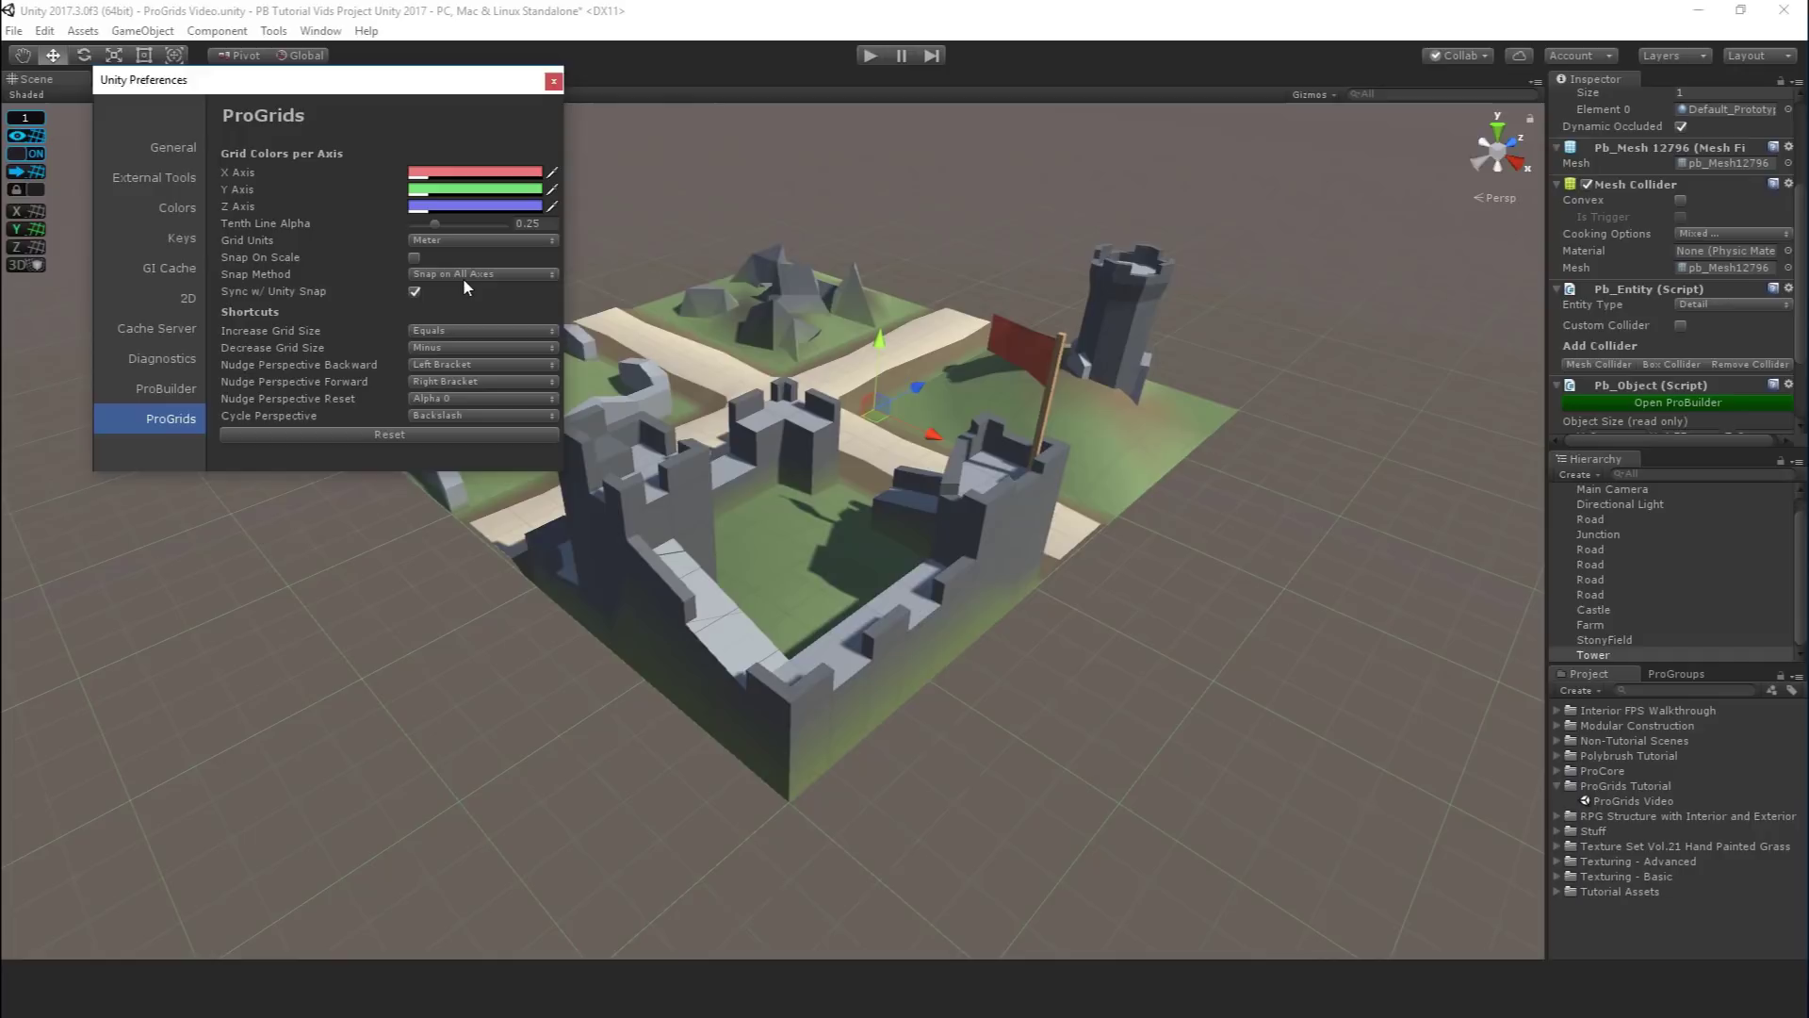
pyautogui.moveTo(834, 483); pyautogui.dragTo(765, 621, button='middle')
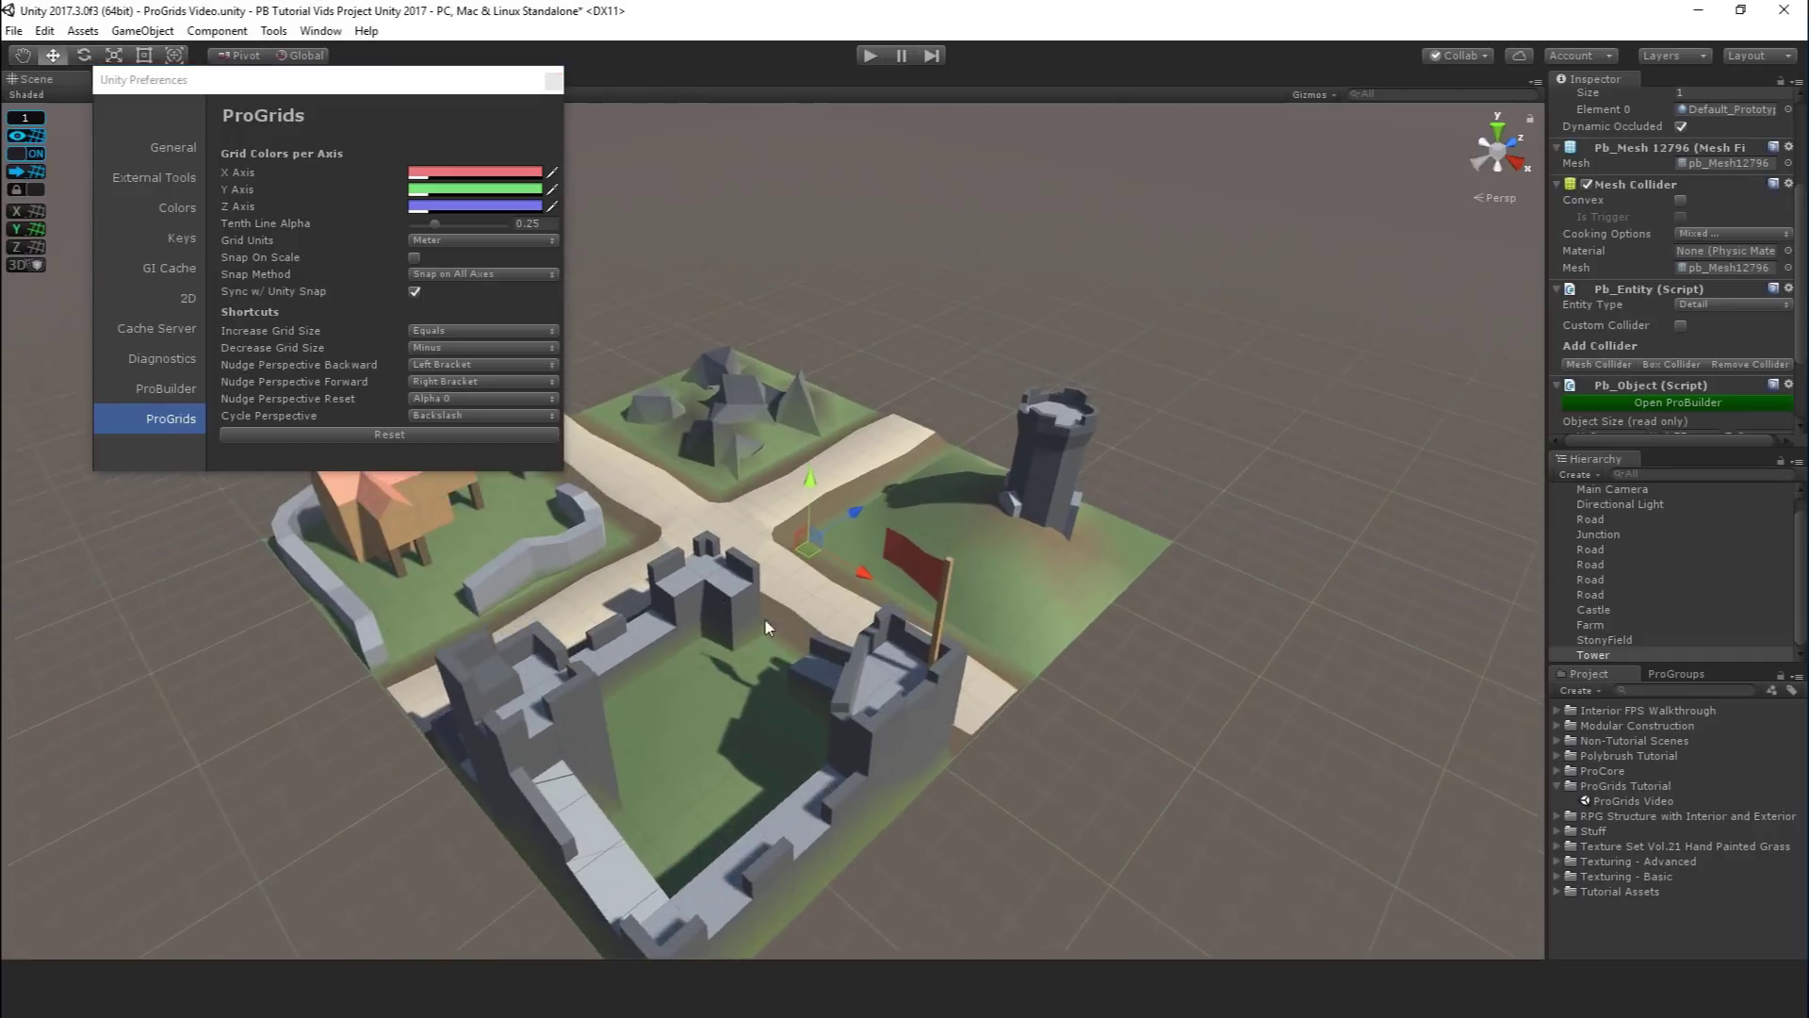
pyautogui.scroll(3, 744, 550)
pyautogui.scroll(5, 748, 553)
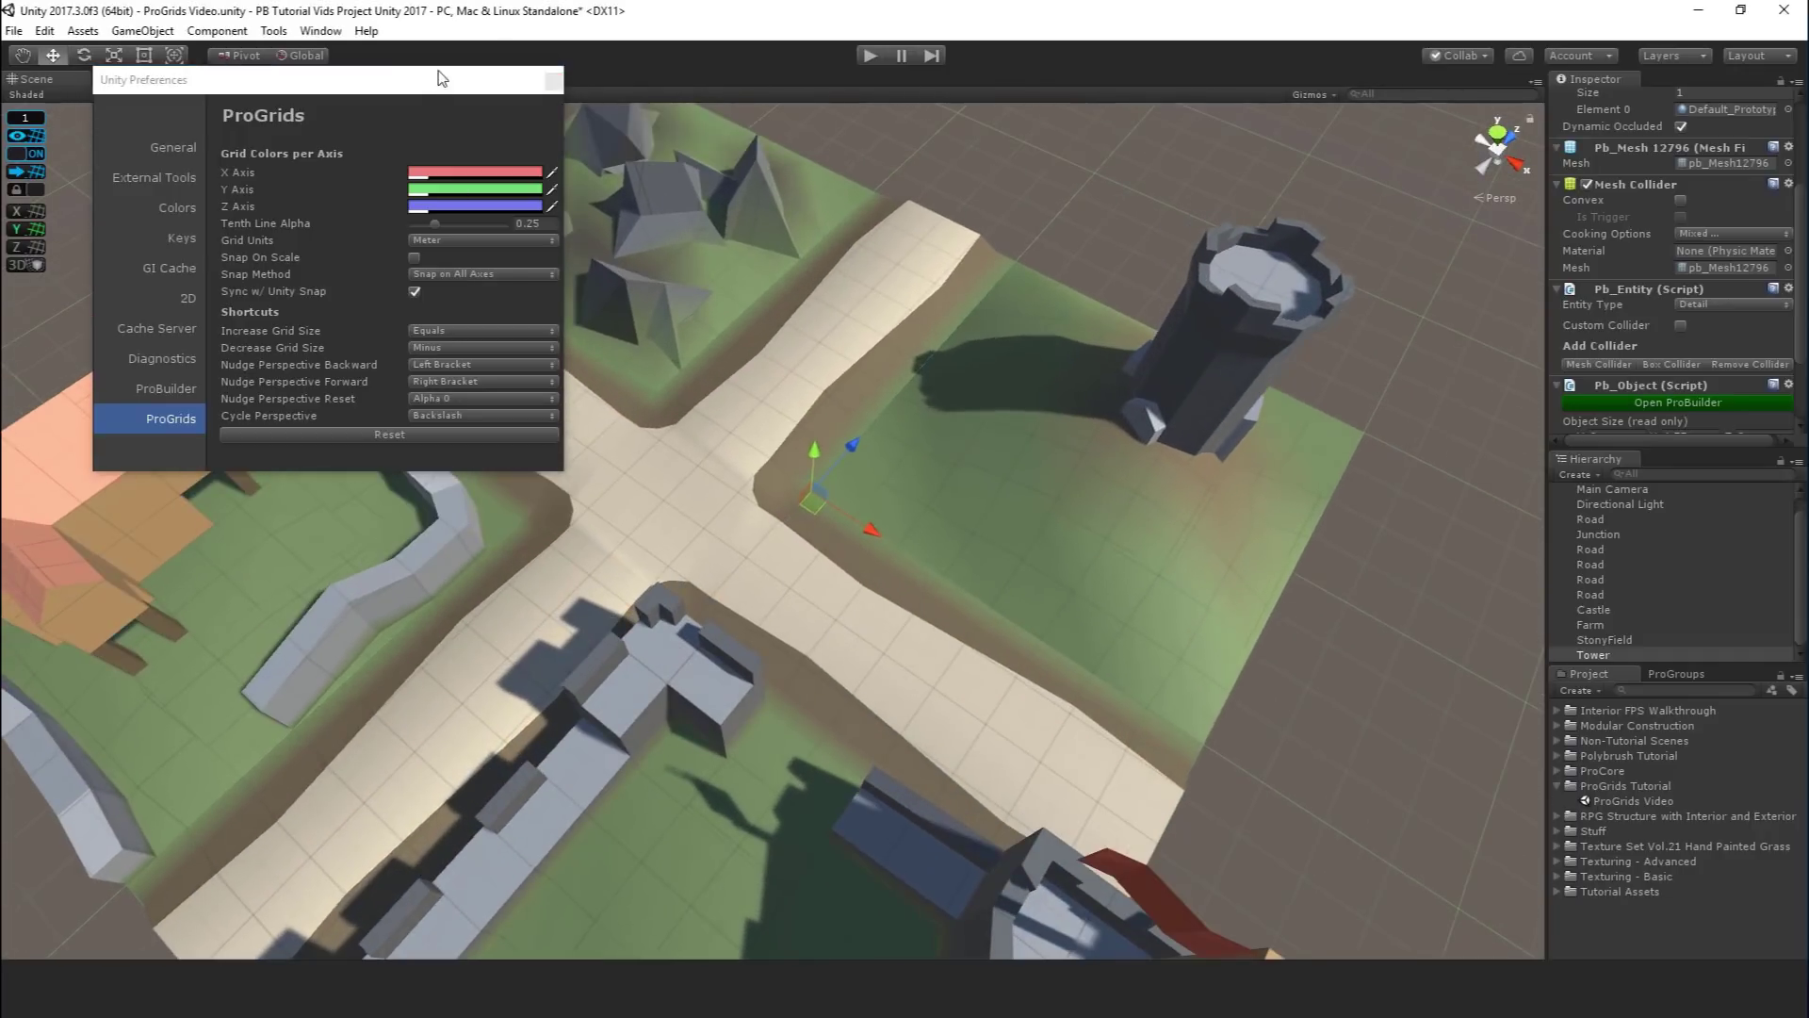
pyautogui.moveTo(442, 79); pyautogui.dragTo(352, 196)
pyautogui.scroll(3, 877, 537)
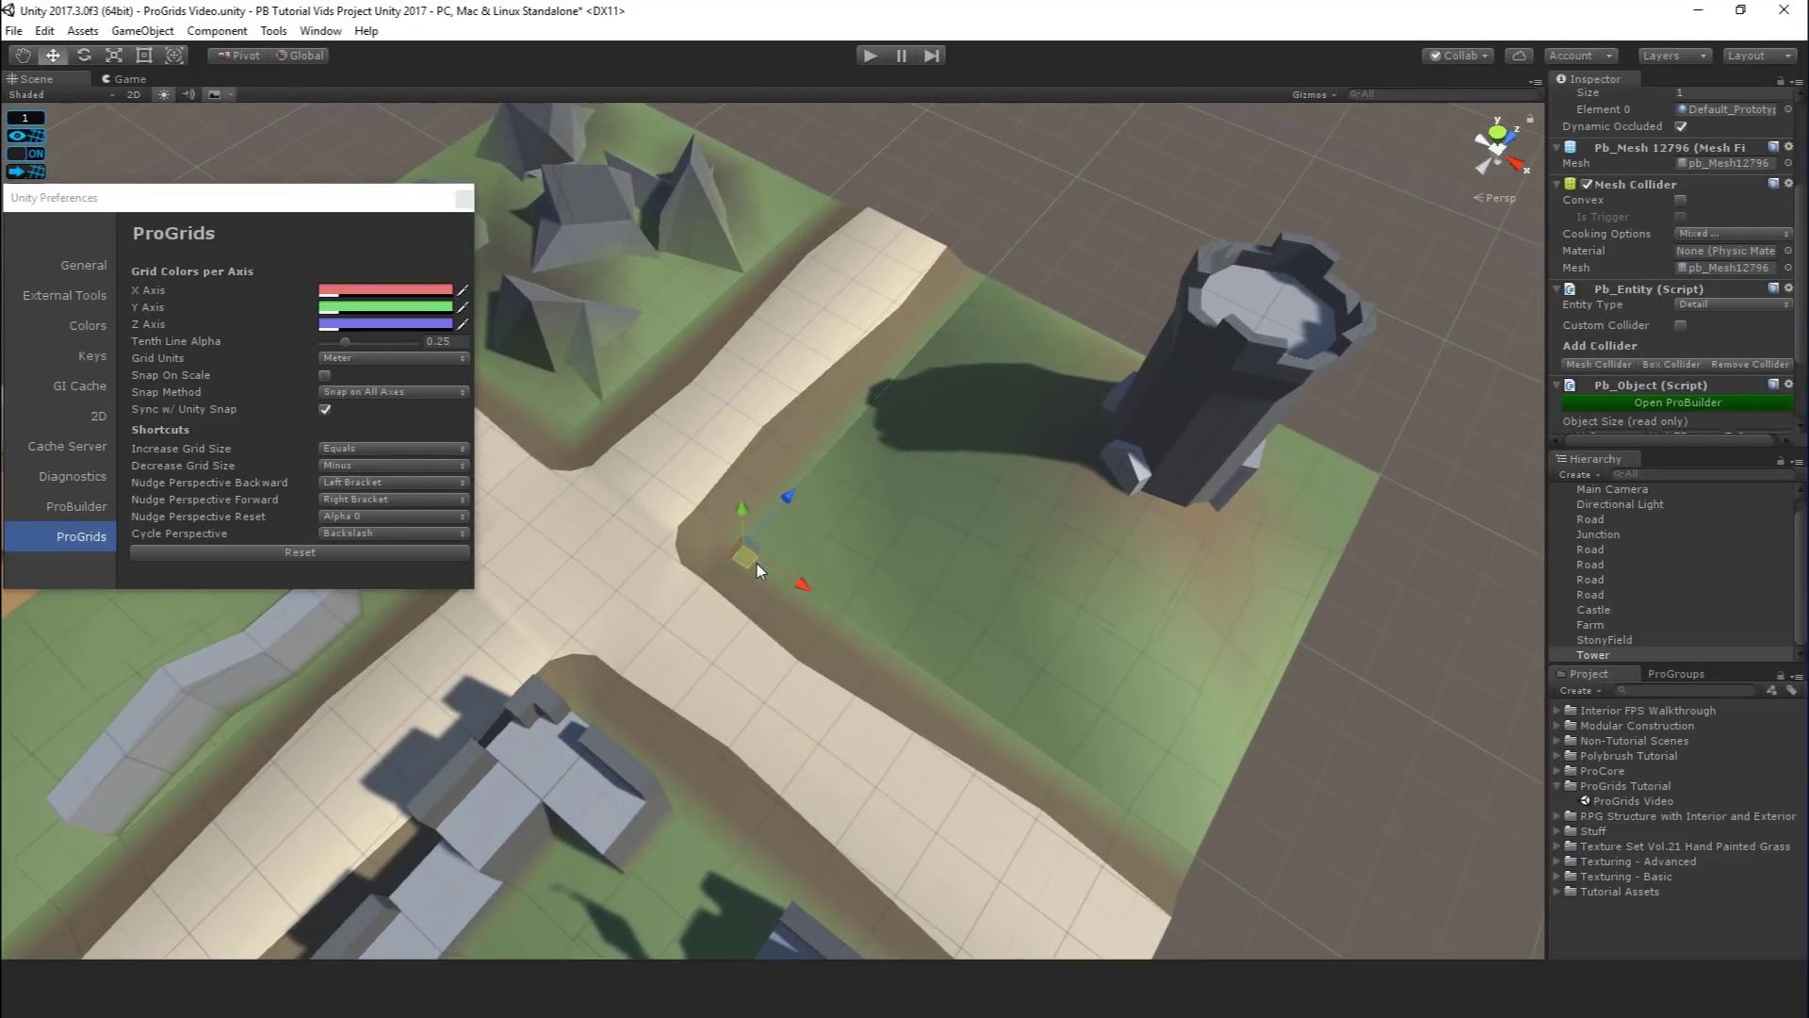
# - Move the Tower tile outward, away from the road junction, with the snap increment at 4
pyautogui.moveTo(756, 564); pyautogui.dragTo(1093, 396)
pyautogui.moveTo(1022, 531); pyautogui.dragTo(687, 698, button='middle')
pyautogui.scroll(1, 924, 668)
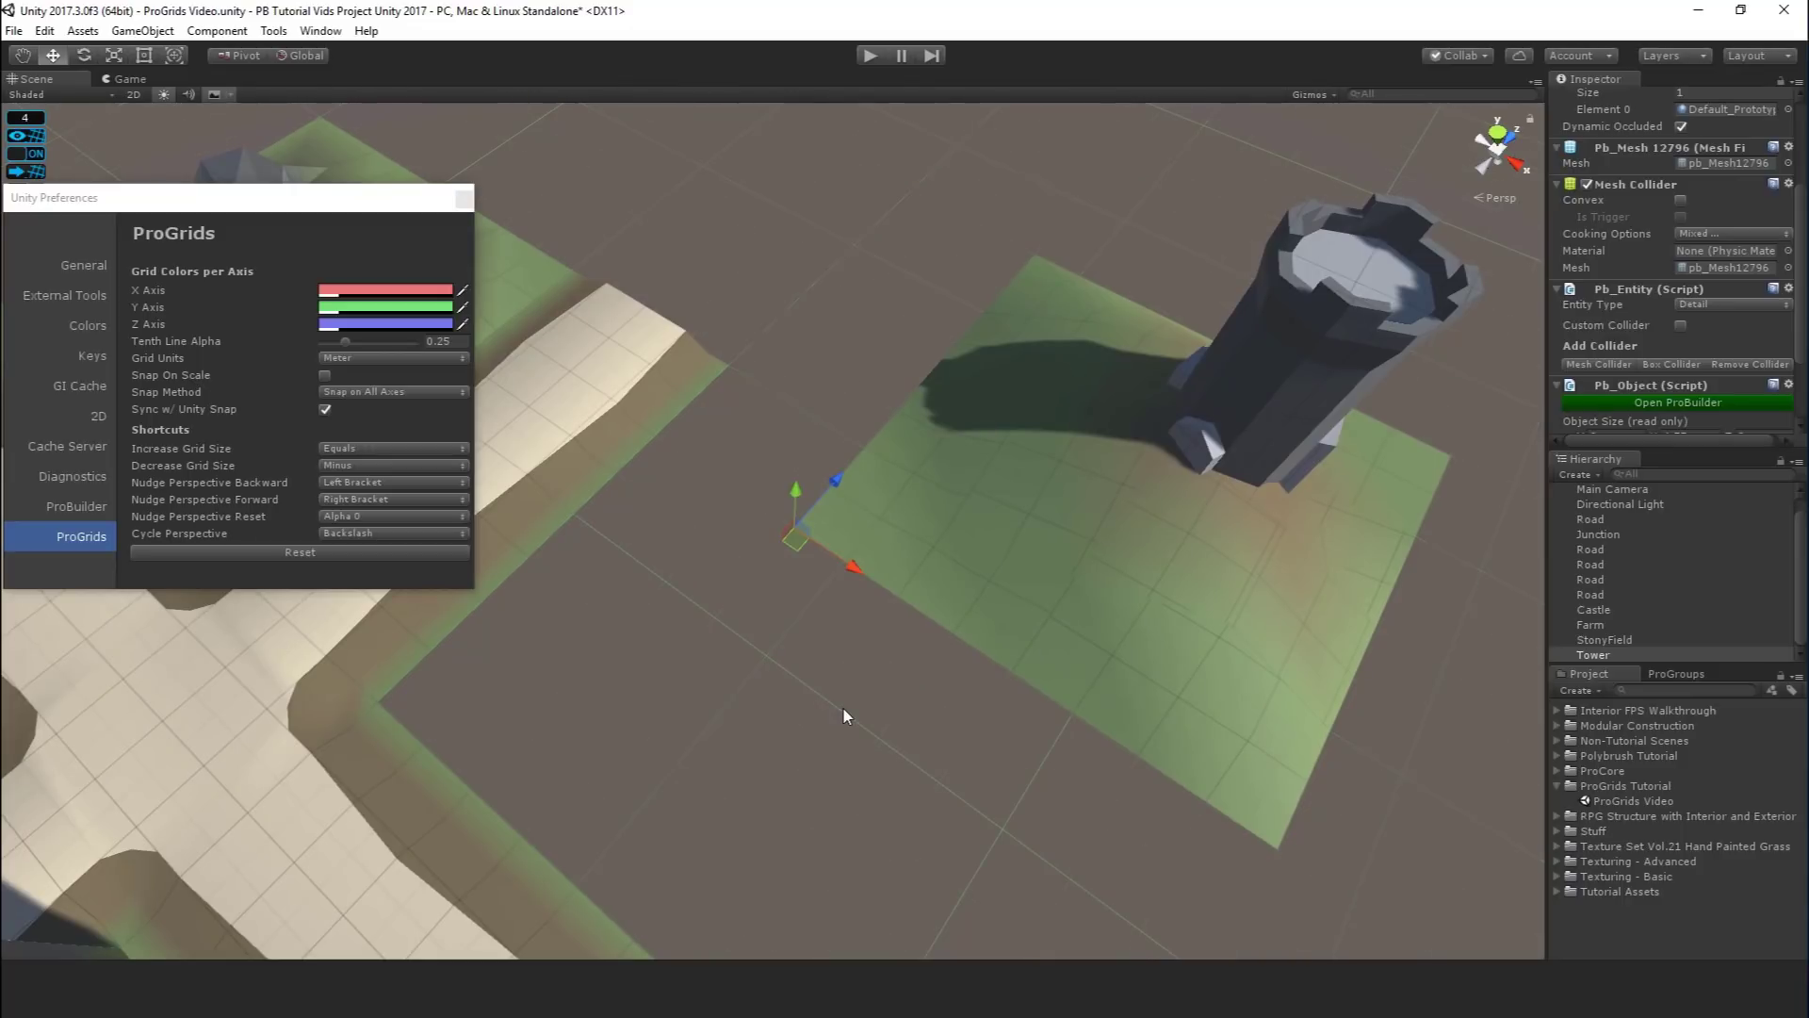
# - Reduce the snap increment to 2 and shift the Tower tile outward along the X axis
pyautogui.press('-')
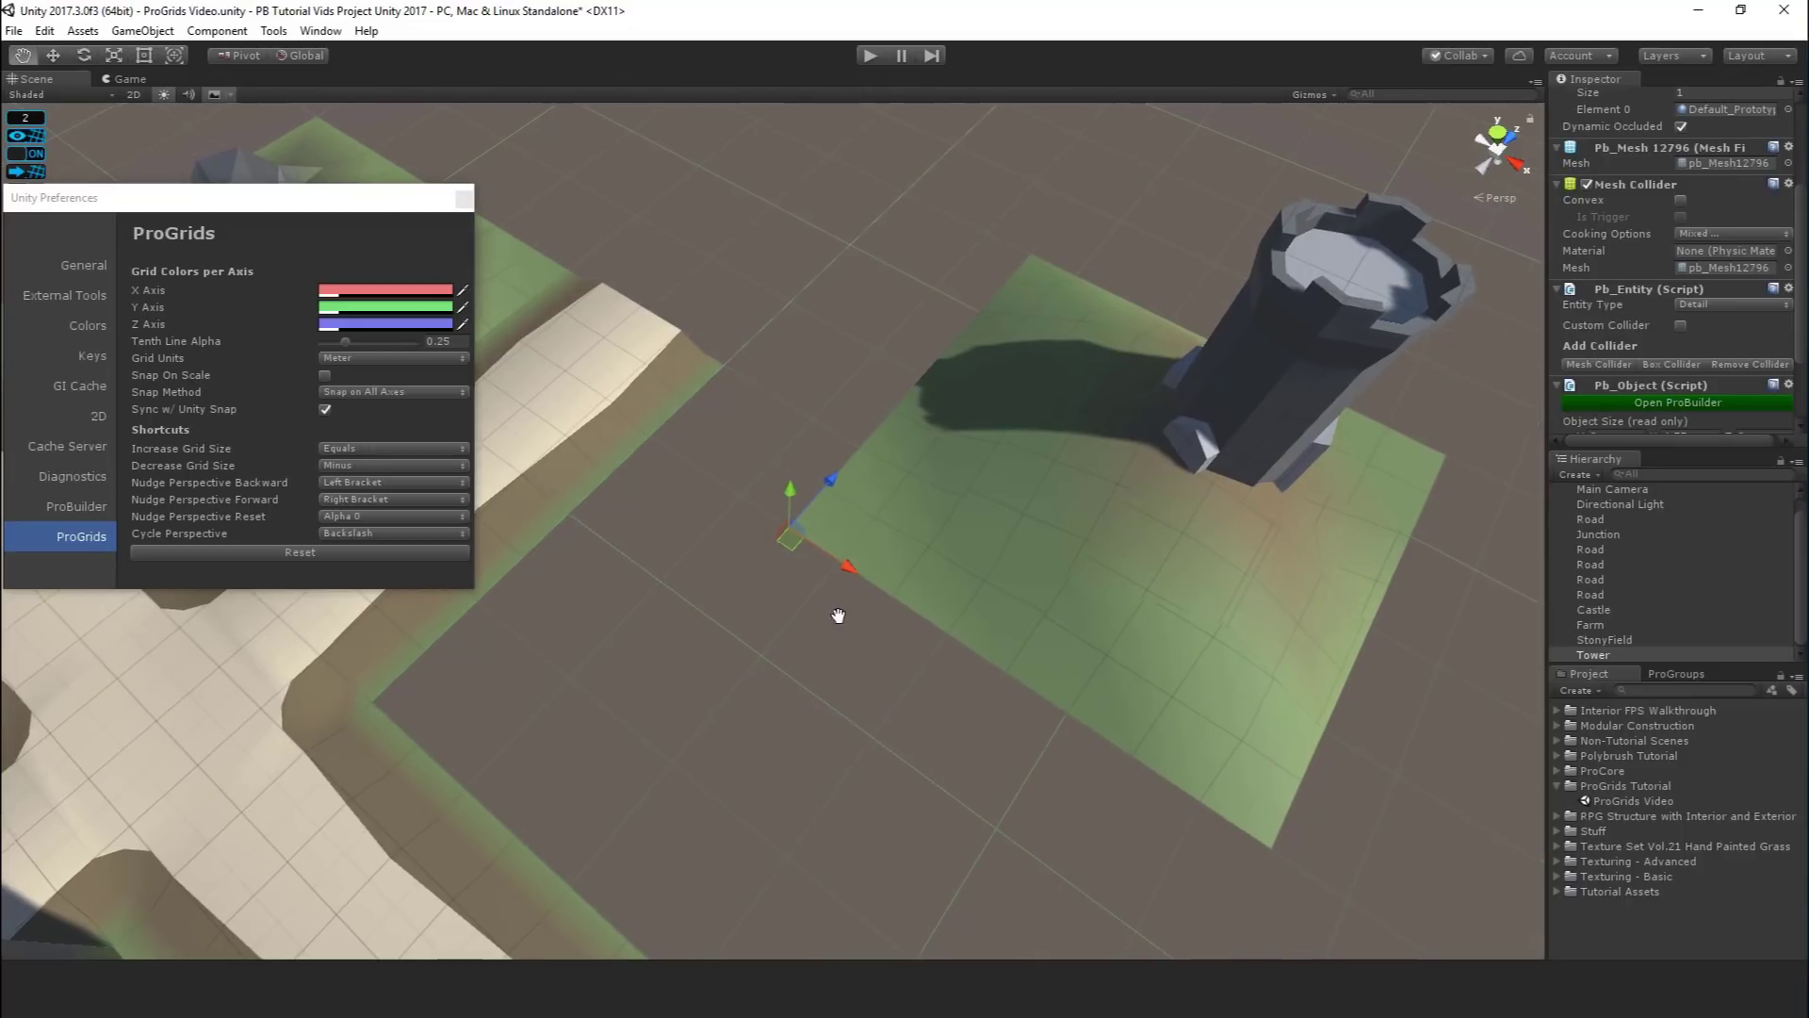
pyautogui.moveTo(839, 613); pyautogui.dragTo(691, 590, button='middle')
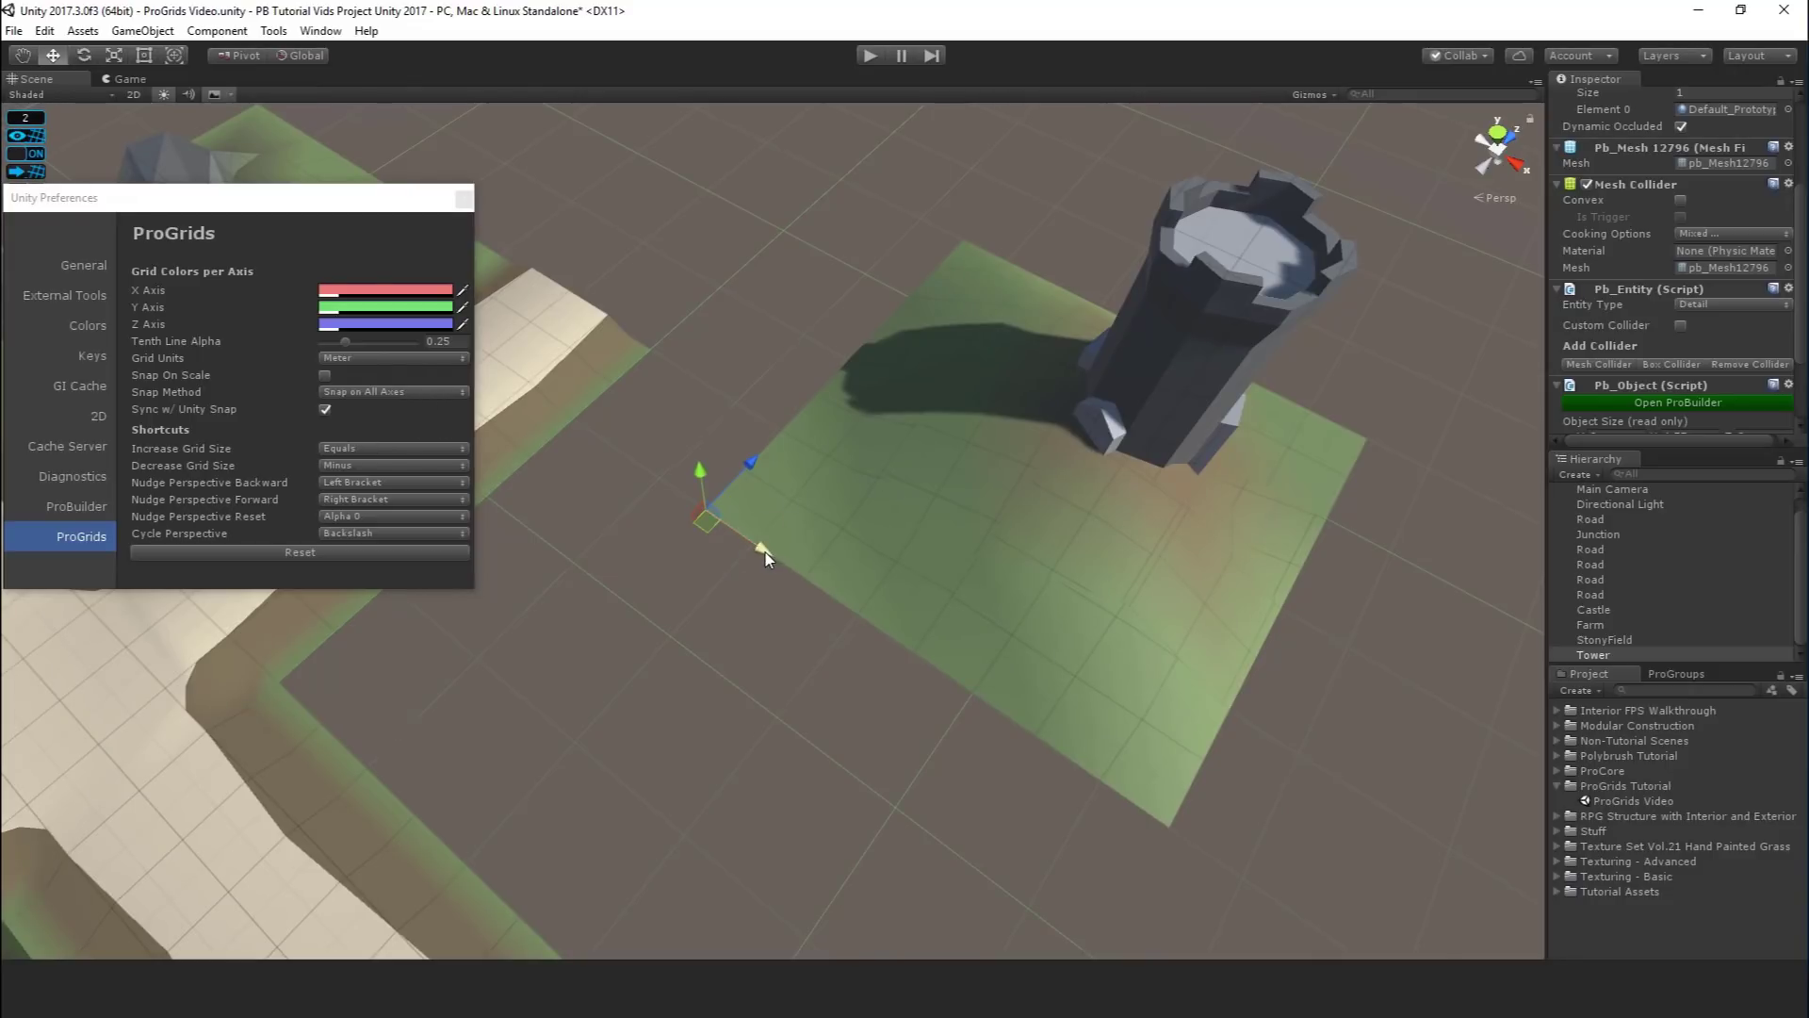
pyautogui.moveTo(765, 552); pyautogui.dragTo(813, 593)
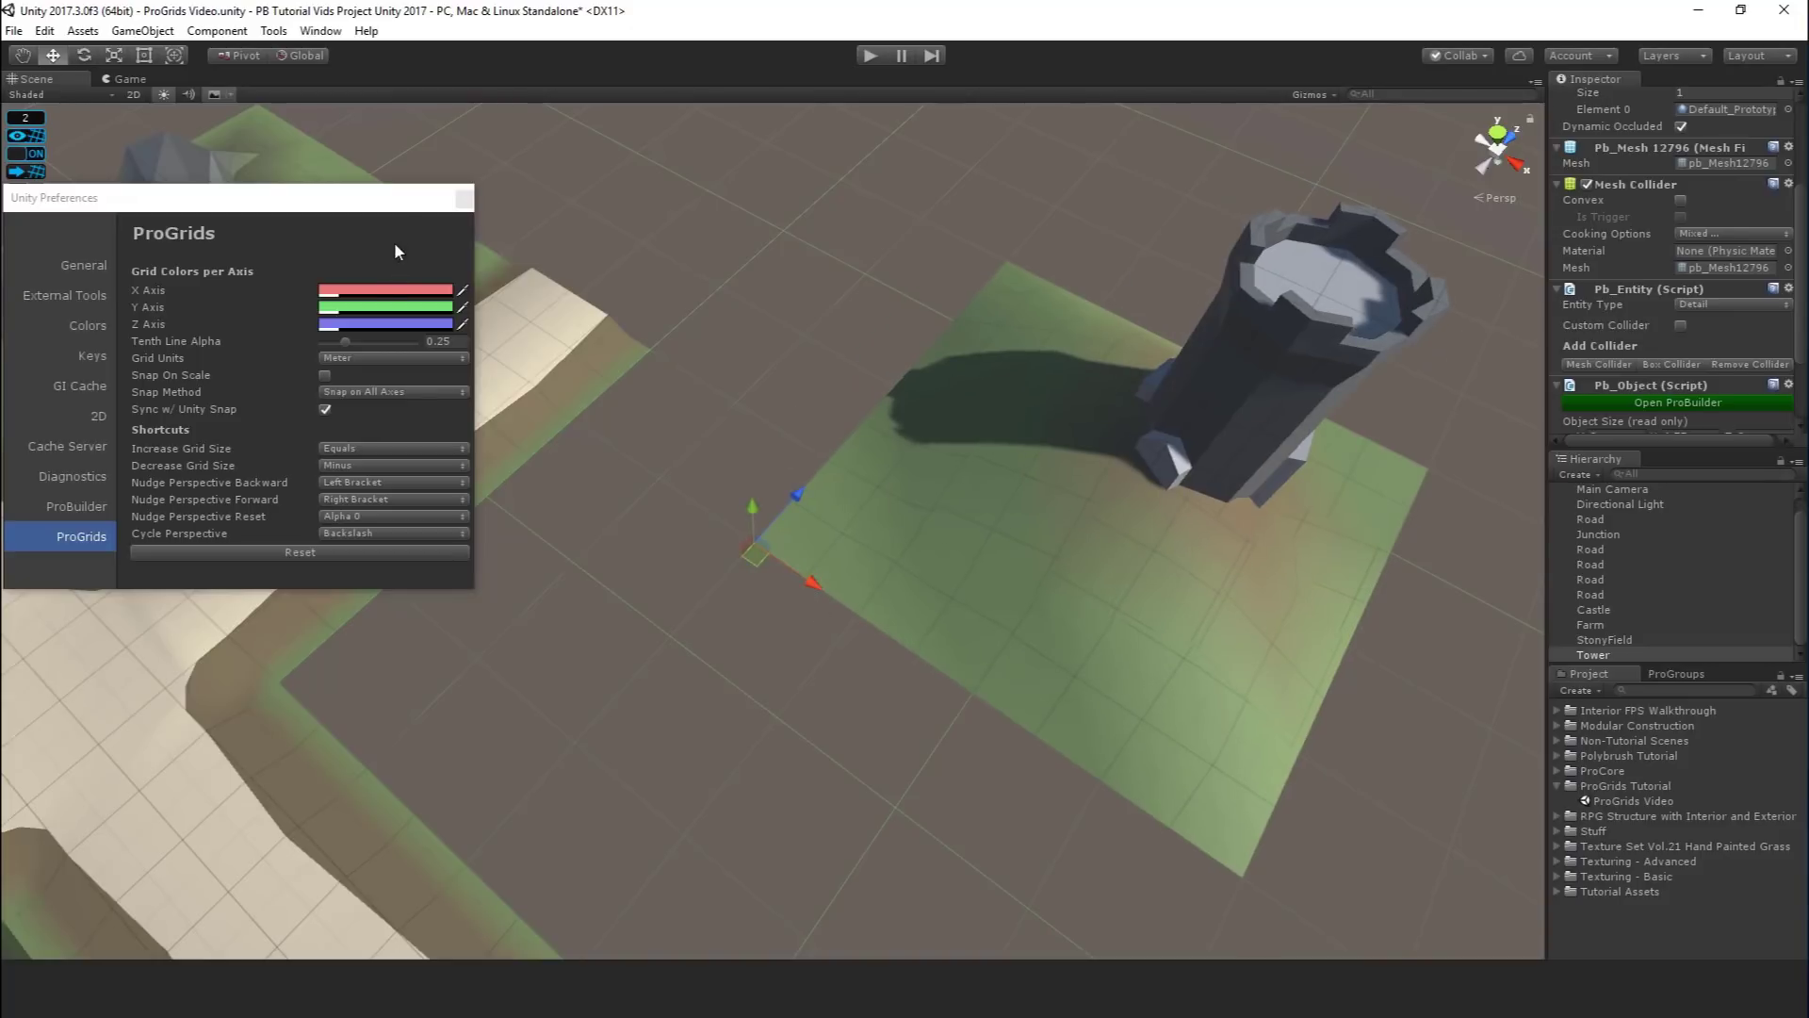
# - Set the snap increment to 4 and reposition the Tower tile while snapping on all axes
pyautogui.moveTo(396, 198); pyautogui.dragTo(459, 234)
pyautogui.moveTo(683, 456); pyautogui.dragTo(601, 434, button='middle')
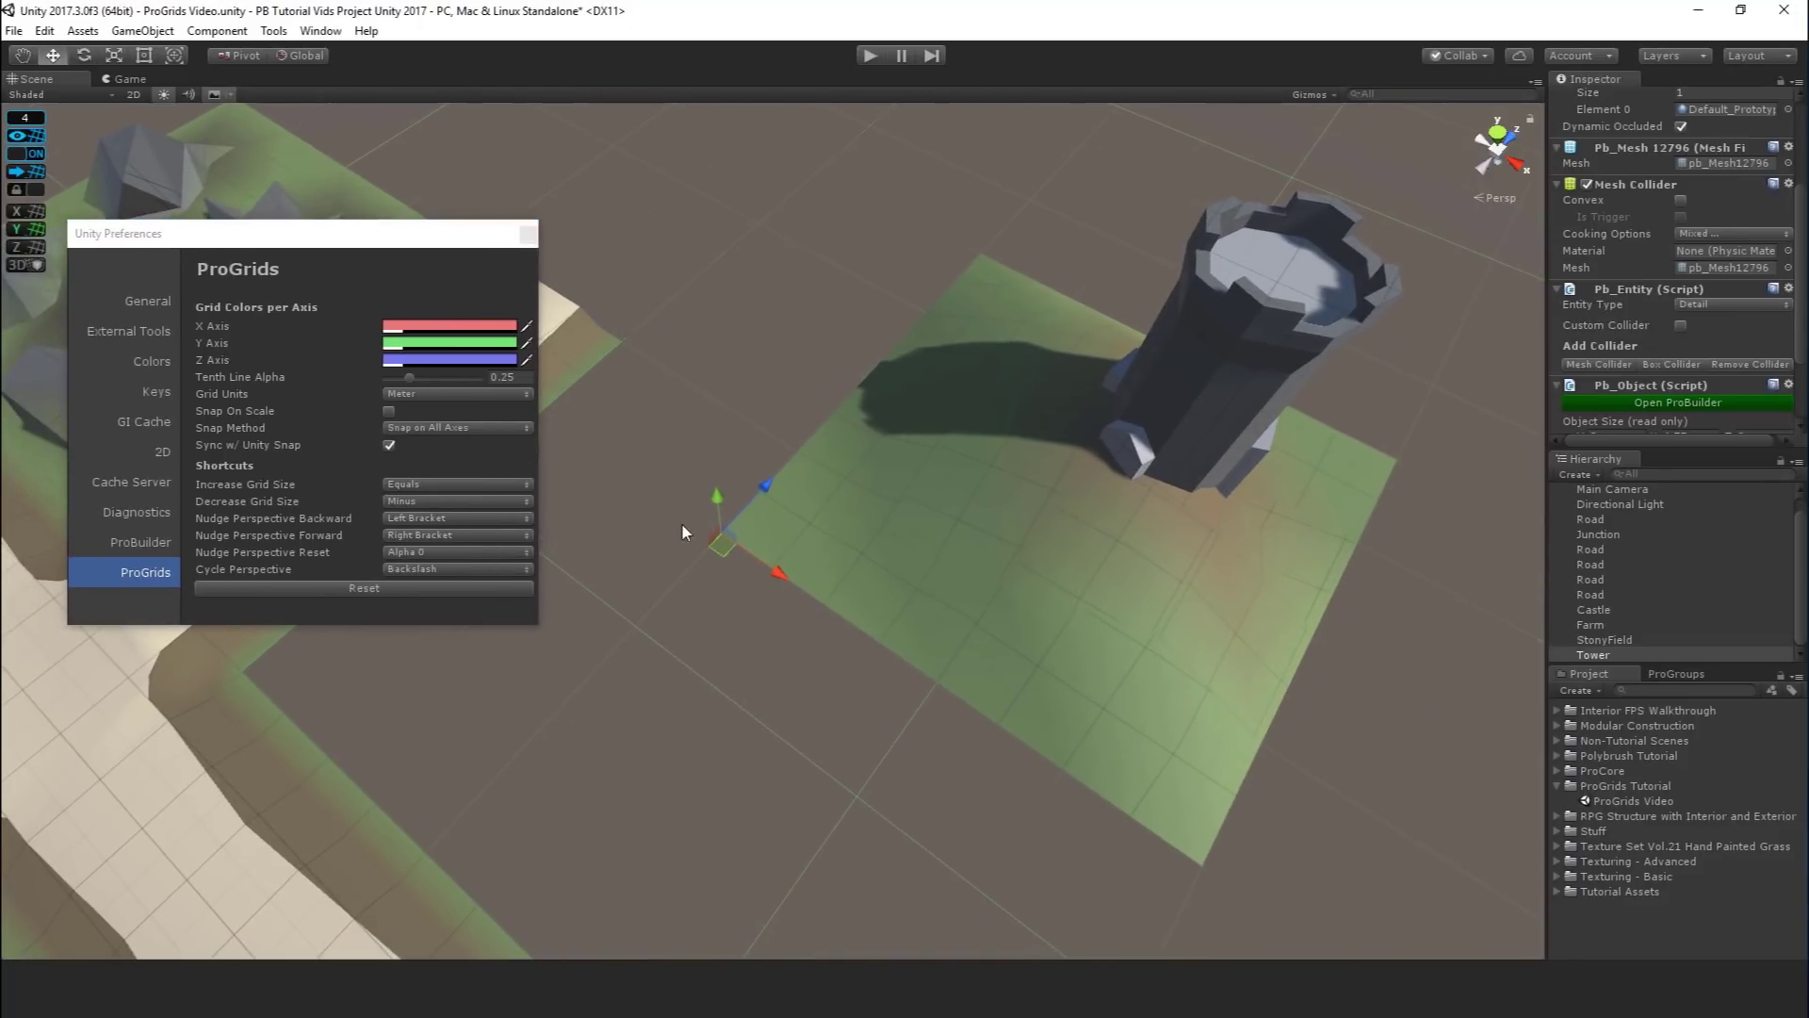
pyautogui.scroll(-3, 683, 533)
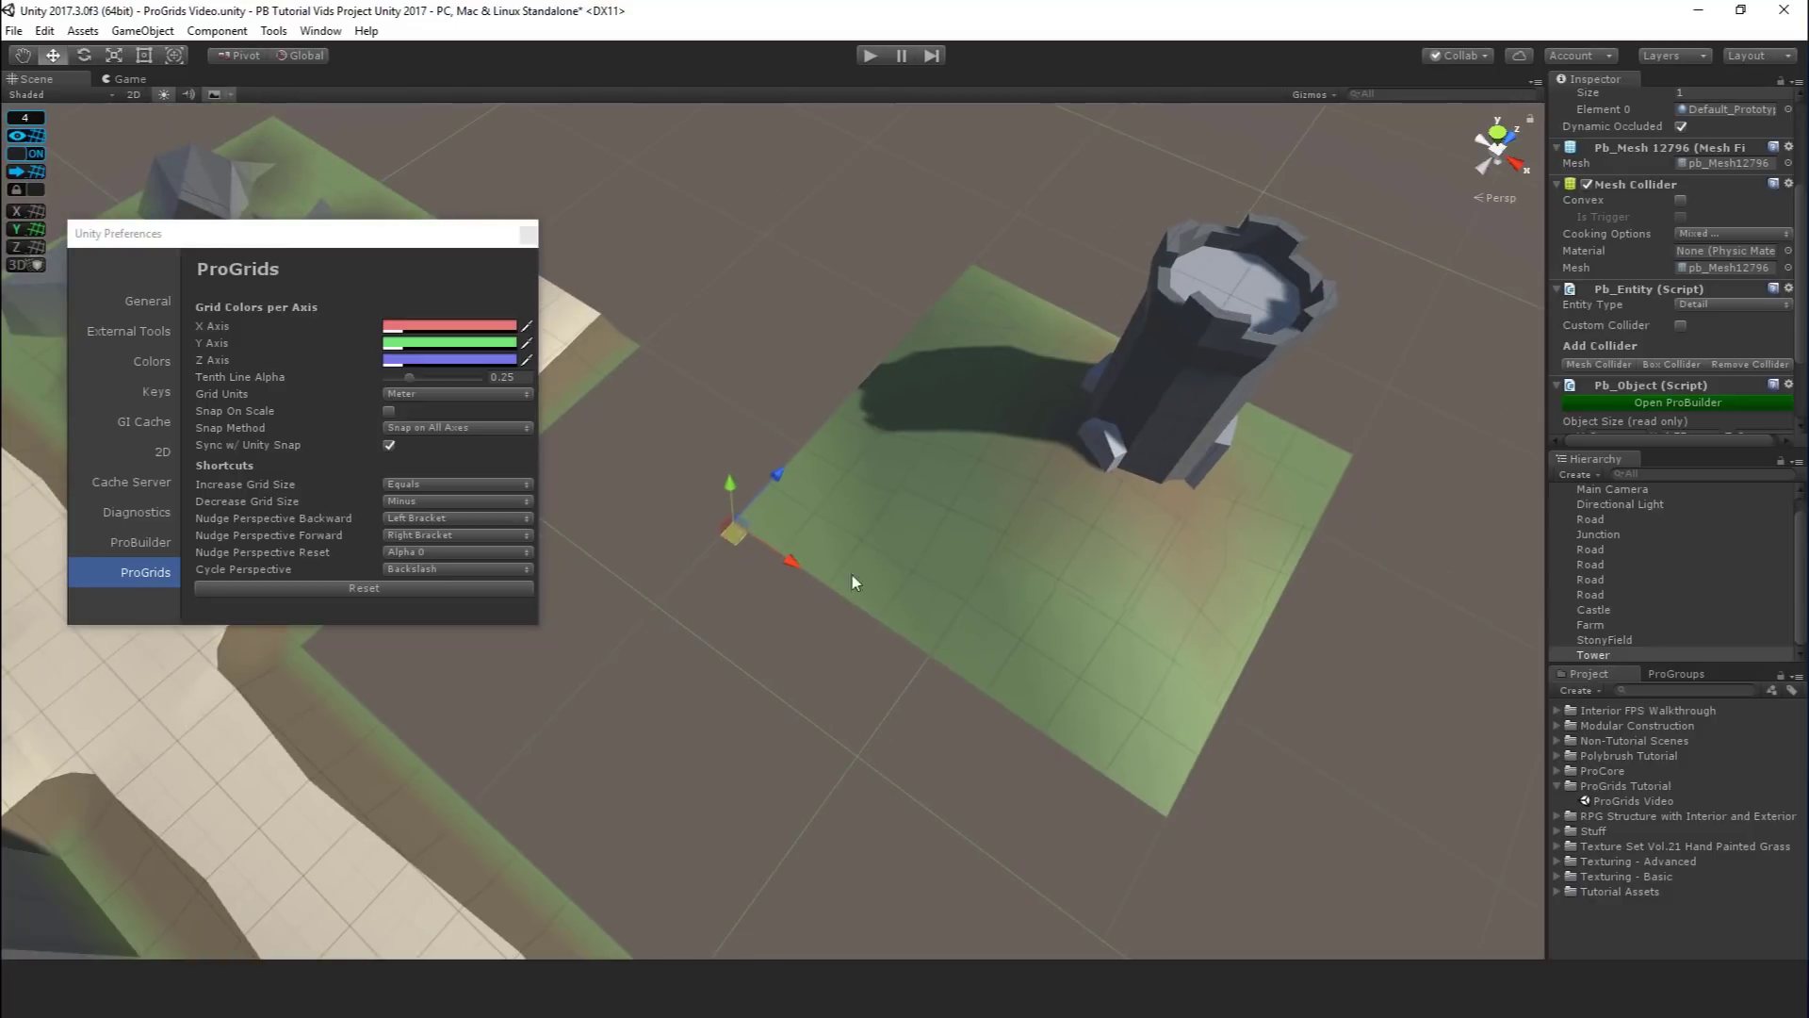
pyautogui.moveTo(777, 648); pyautogui.dragTo(785, 585, button='middle')
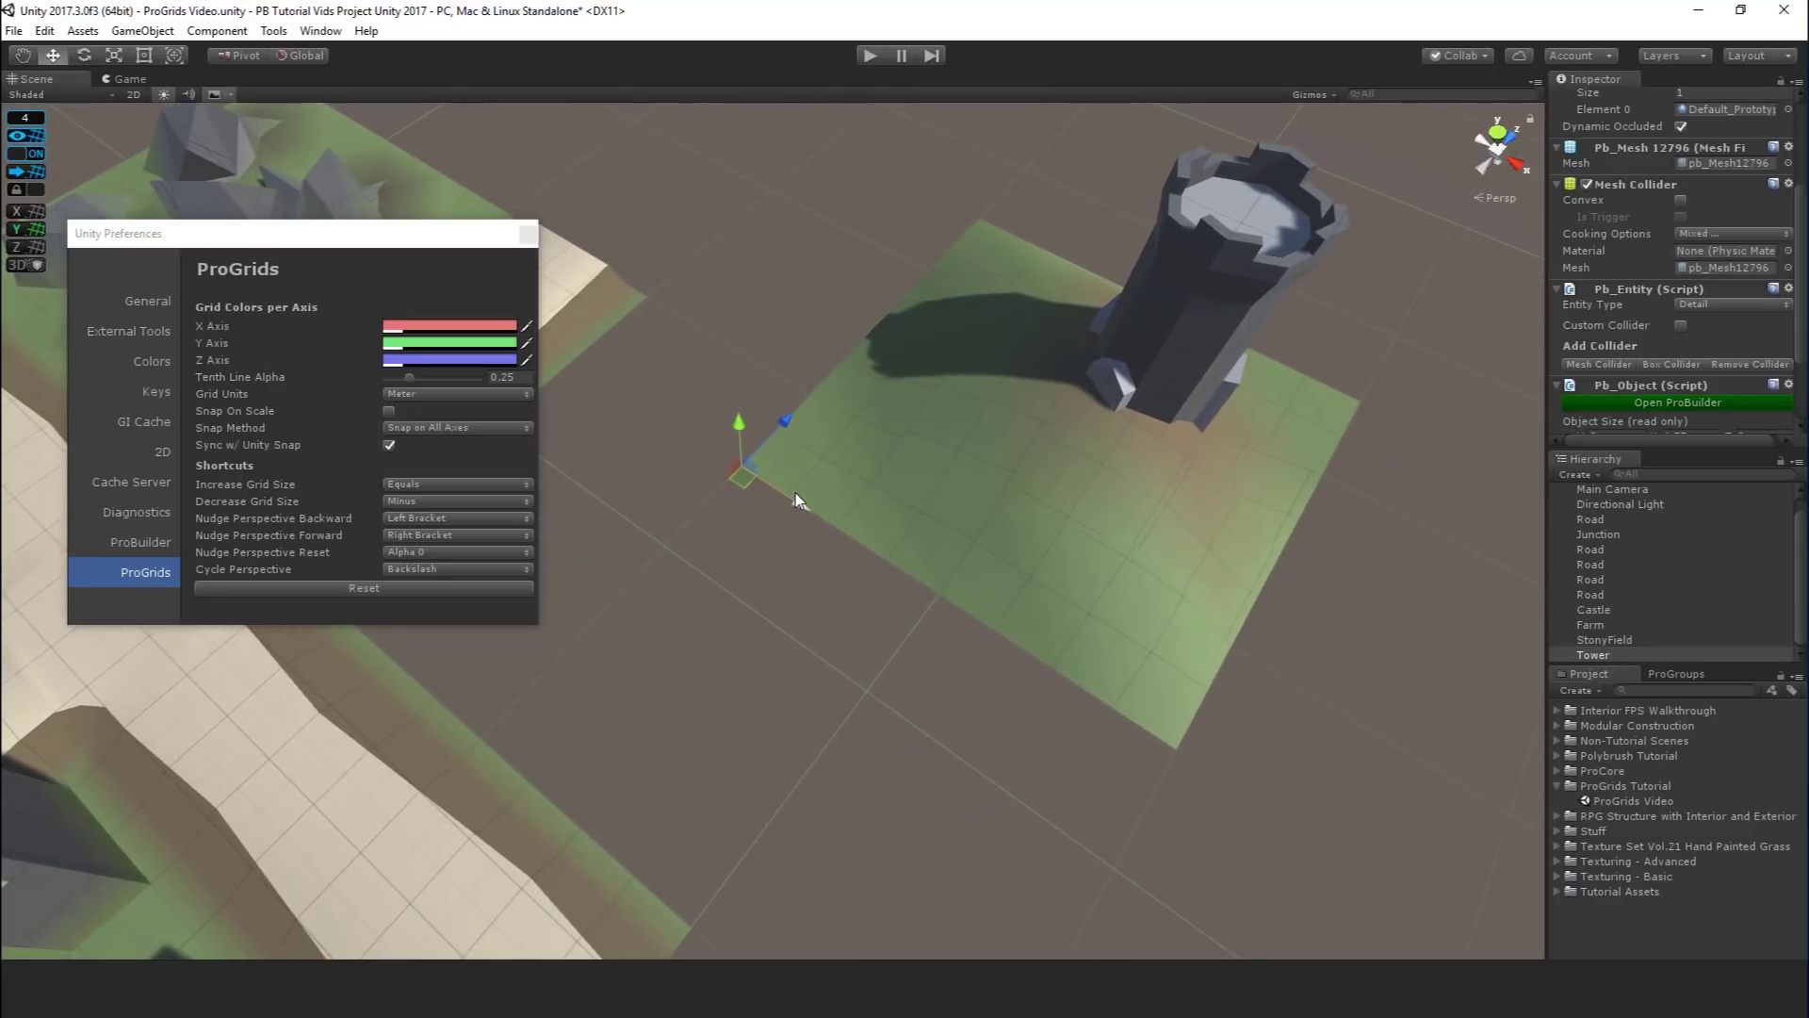
pyautogui.moveTo(805, 505); pyautogui.dragTo(843, 552)
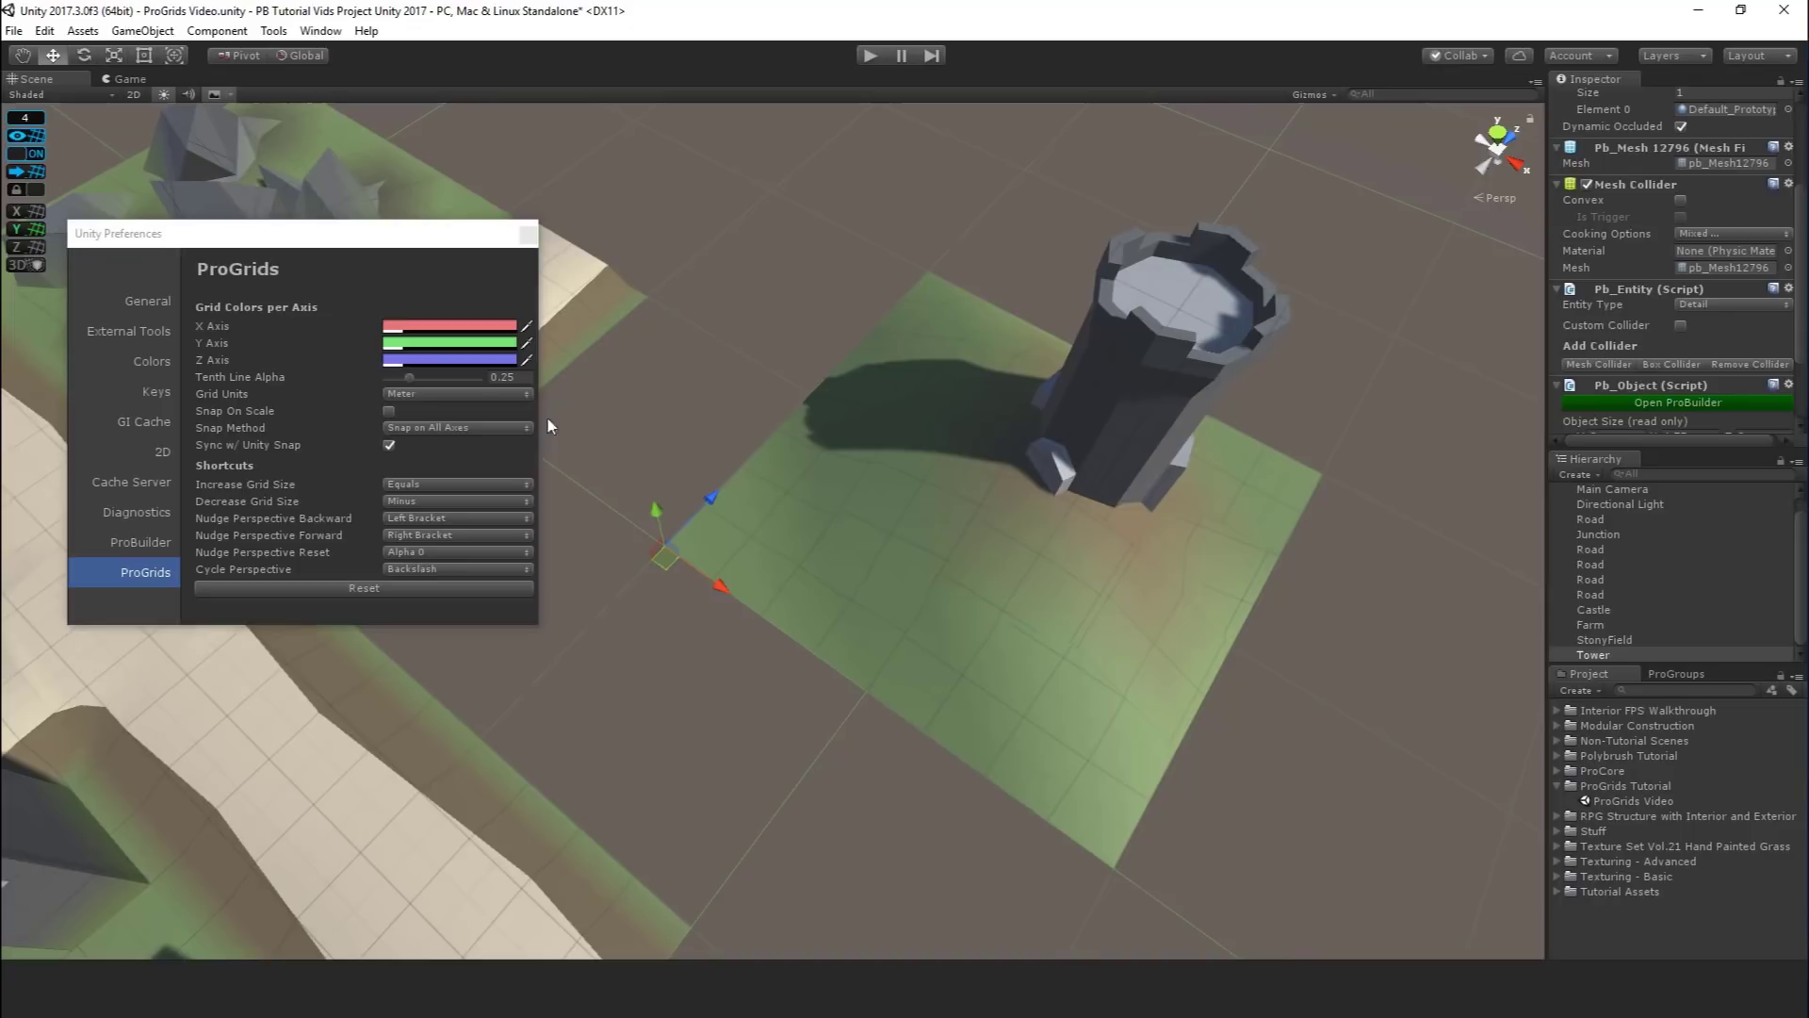
# - Set the ProGrids snap method to Snap on Selected Axis and close the preferences
pyautogui.click(454, 427)
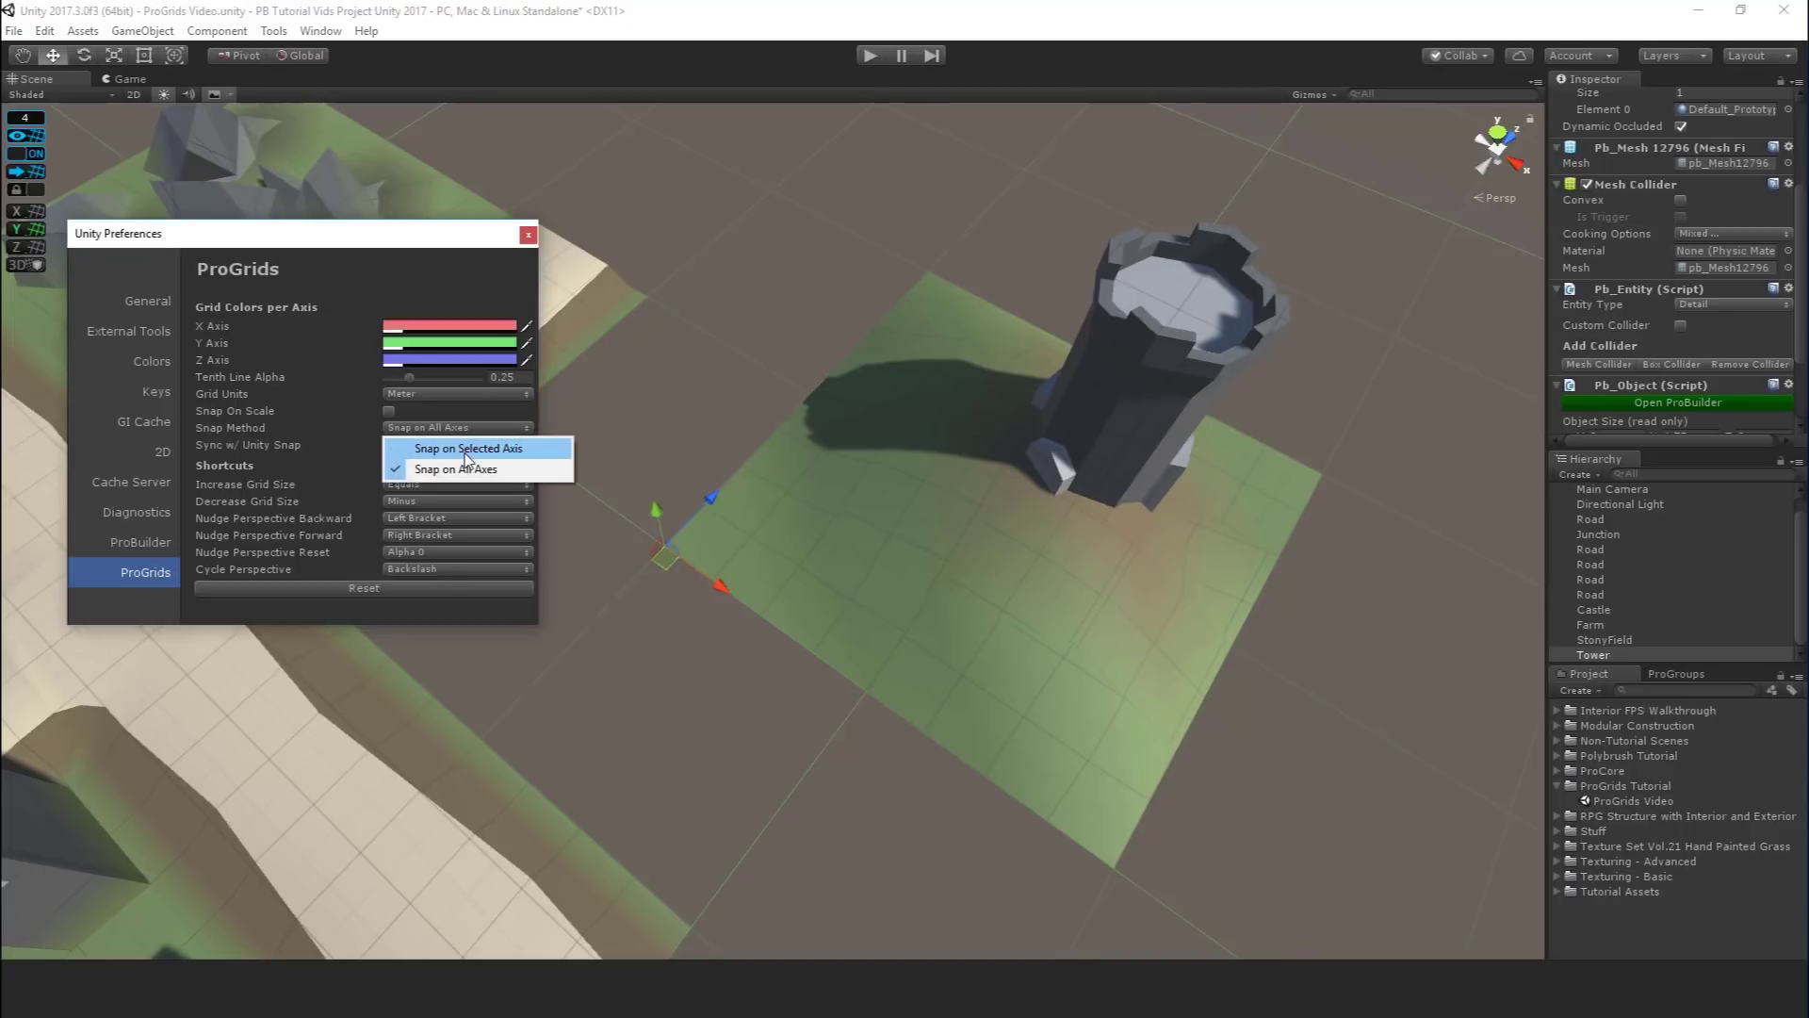
pyautogui.click(465, 451)
pyautogui.click(528, 234)
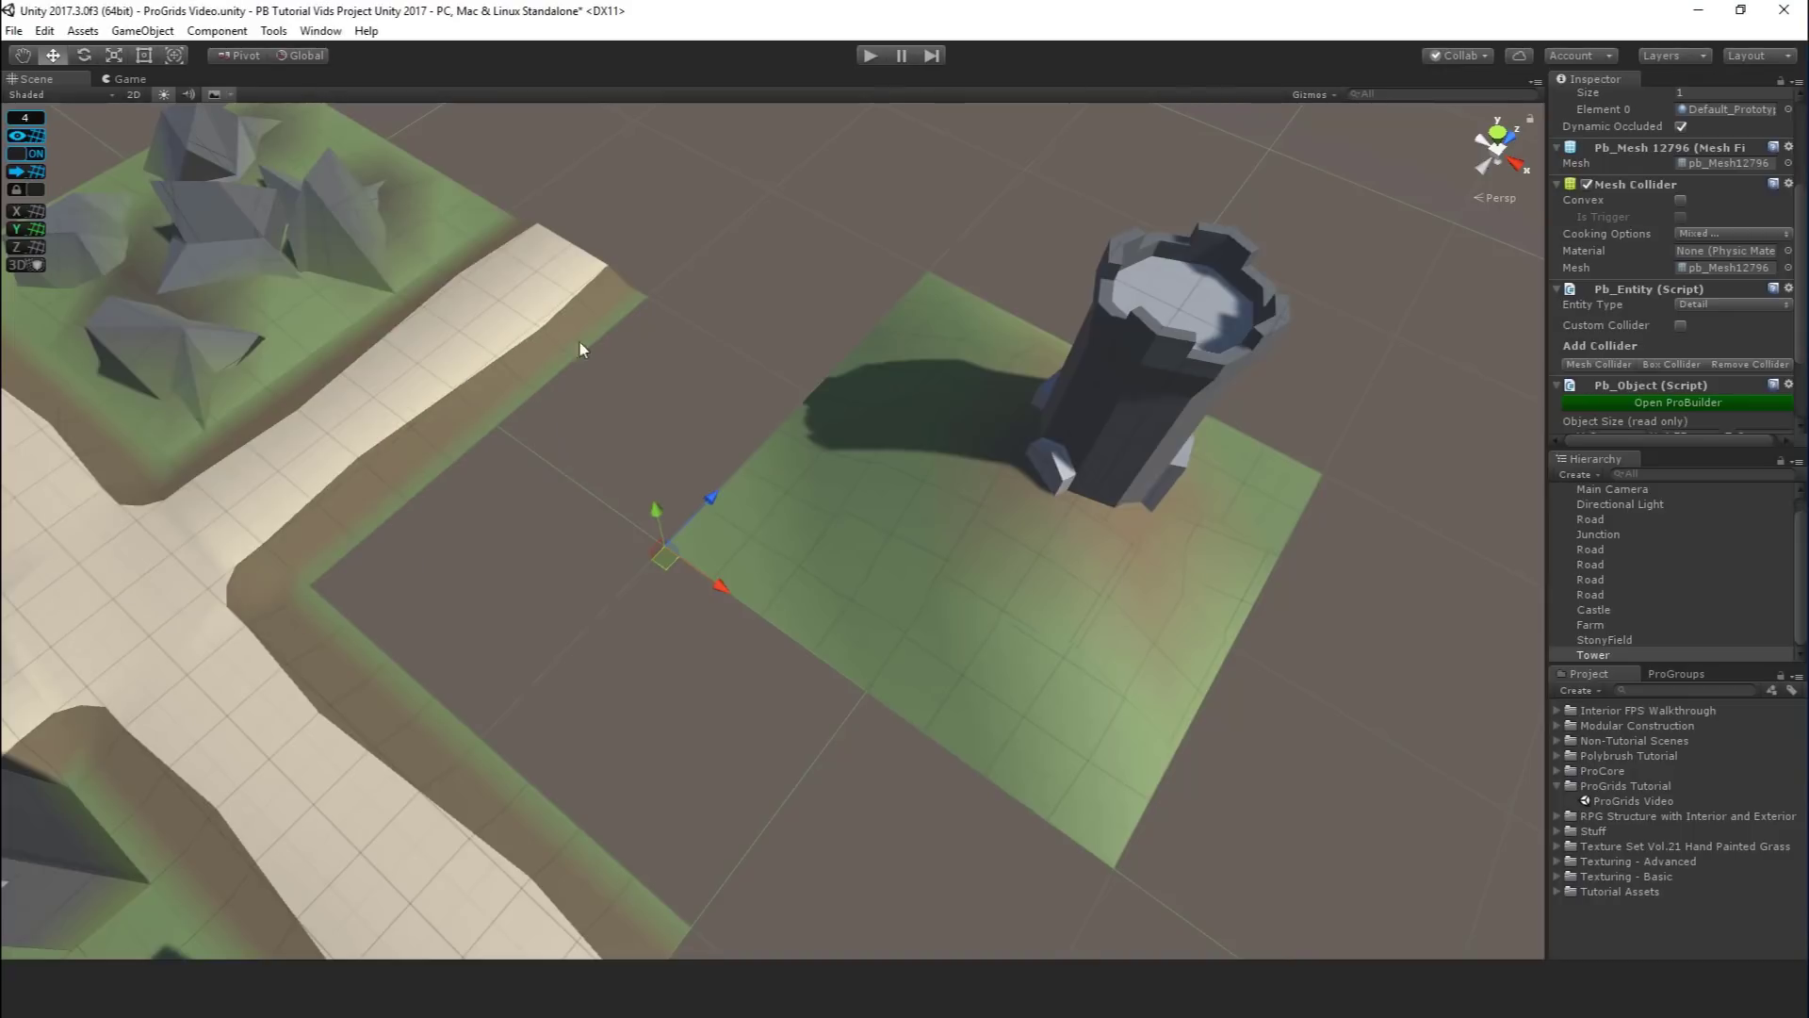
# - Move the Tower tile off the grid with snapping turned off, and turn snapping back on
pyautogui.click(36, 154)
pyautogui.moveTo(705, 509); pyautogui.dragTo(793, 513)
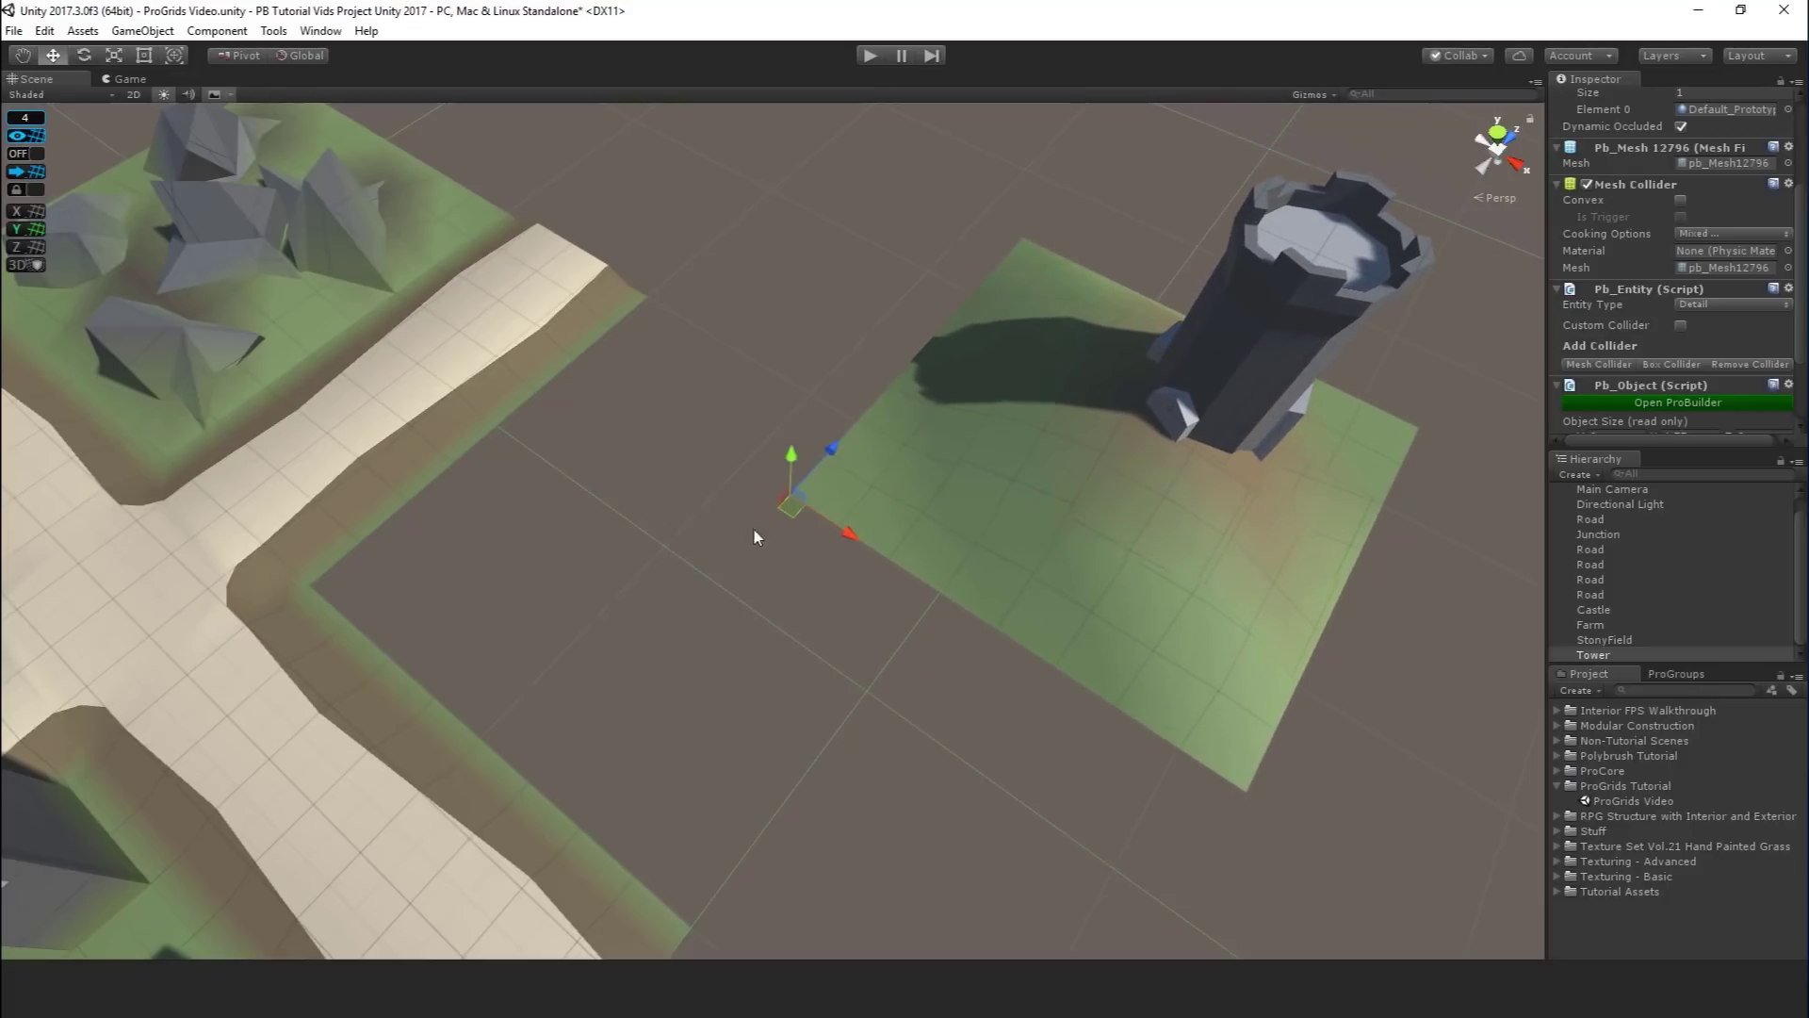
pyautogui.click(24, 158)
# - Move the Tower tile back and forth along the X axis, and outward along the Z axis, with selected-axis snapping
pyautogui.moveTo(551, 475); pyautogui.dragTo(527, 479, button='middle')
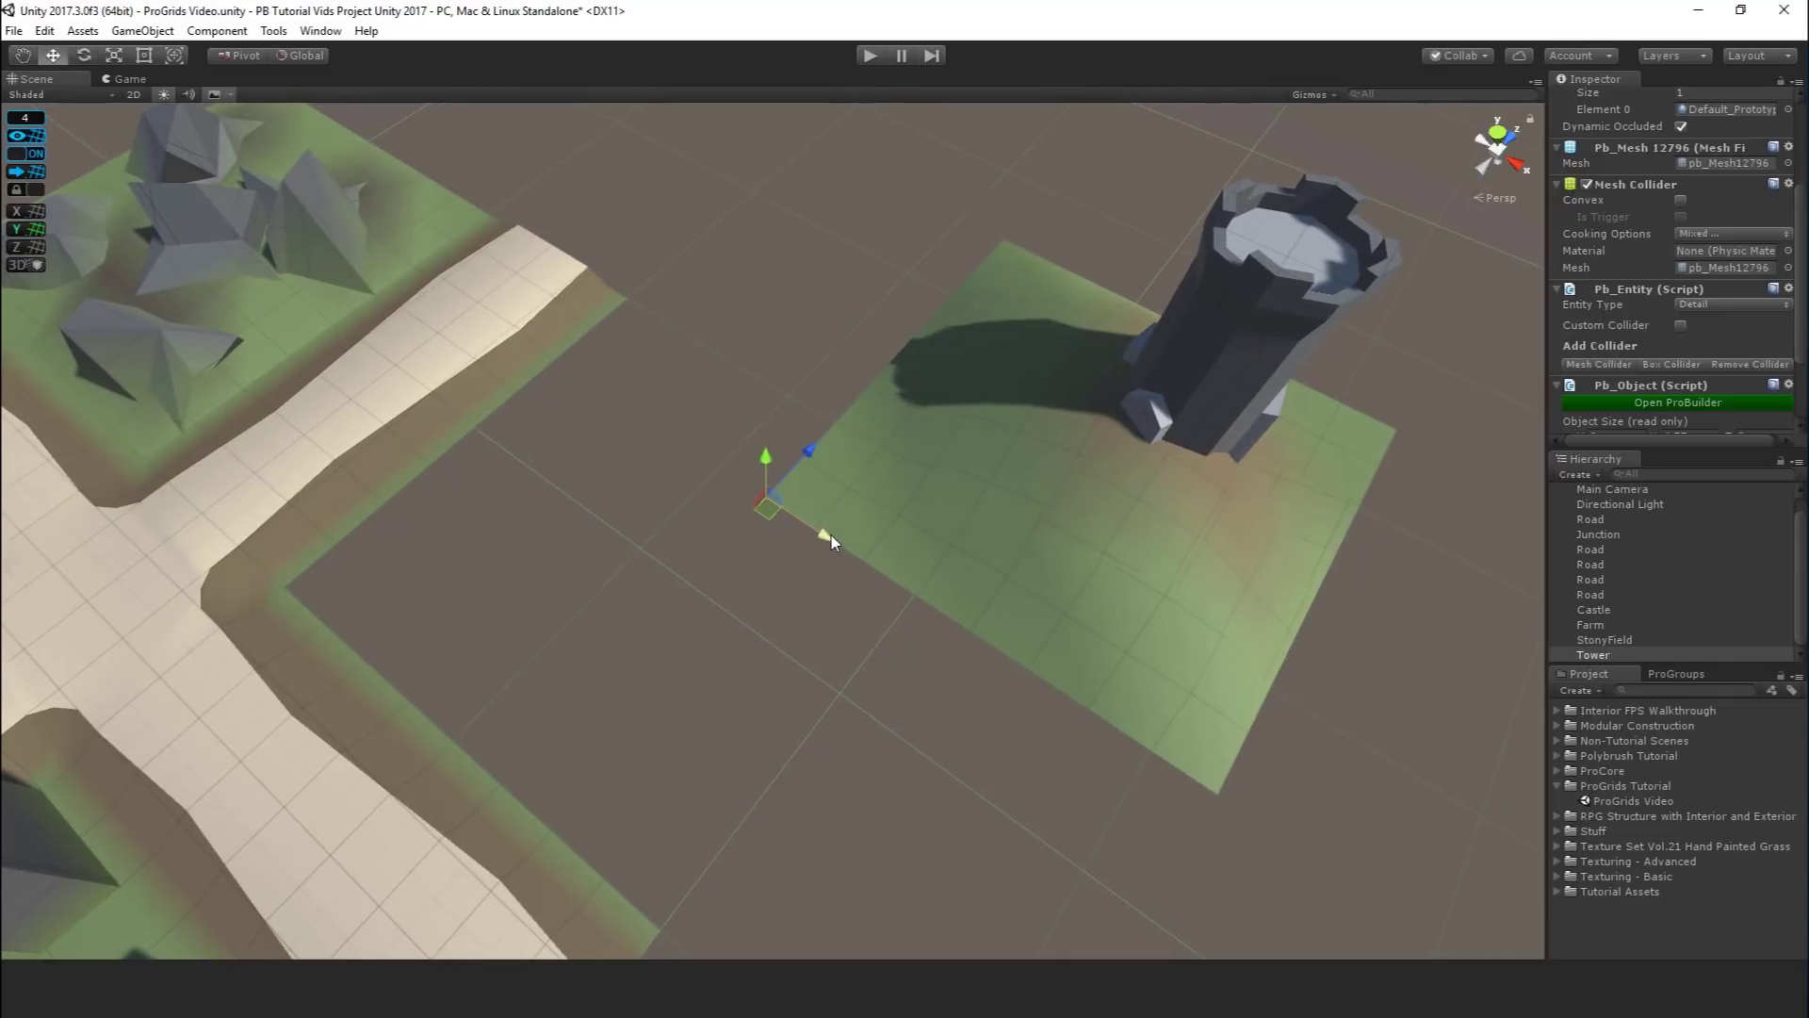
pyautogui.moveTo(829, 535); pyautogui.dragTo(902, 586)
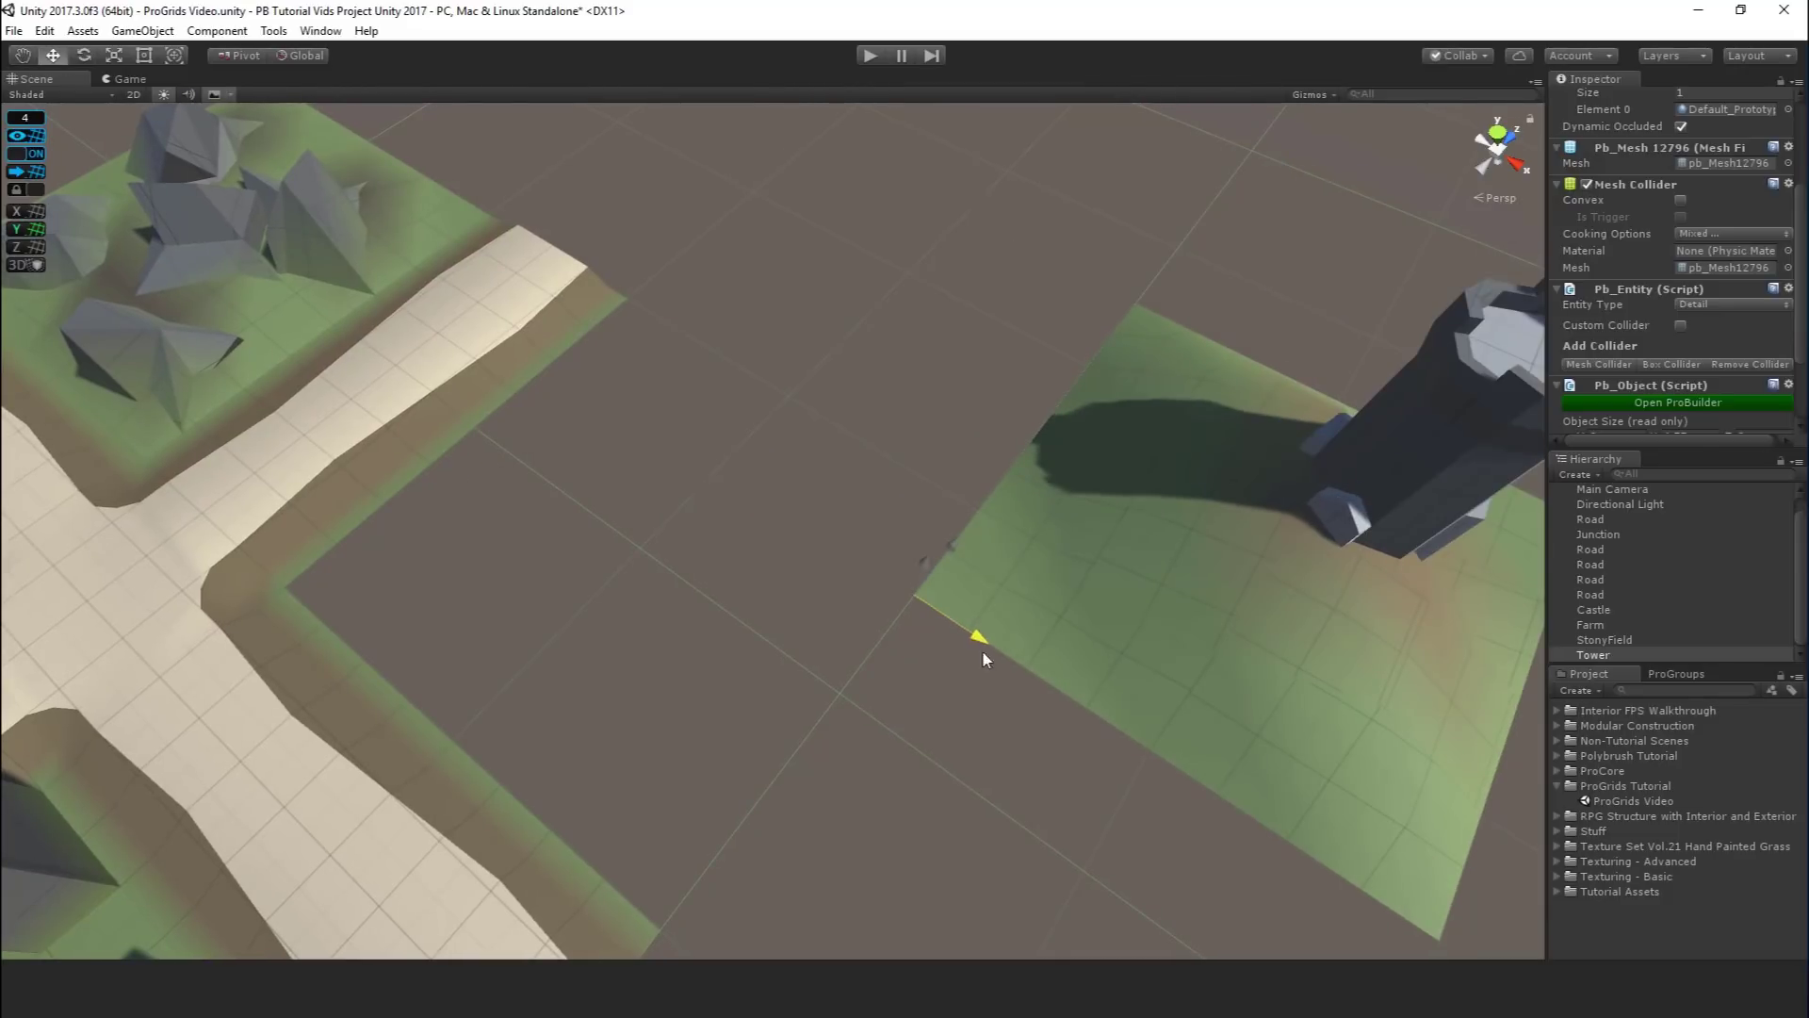
pyautogui.moveTo(983, 652); pyautogui.dragTo(861, 581)
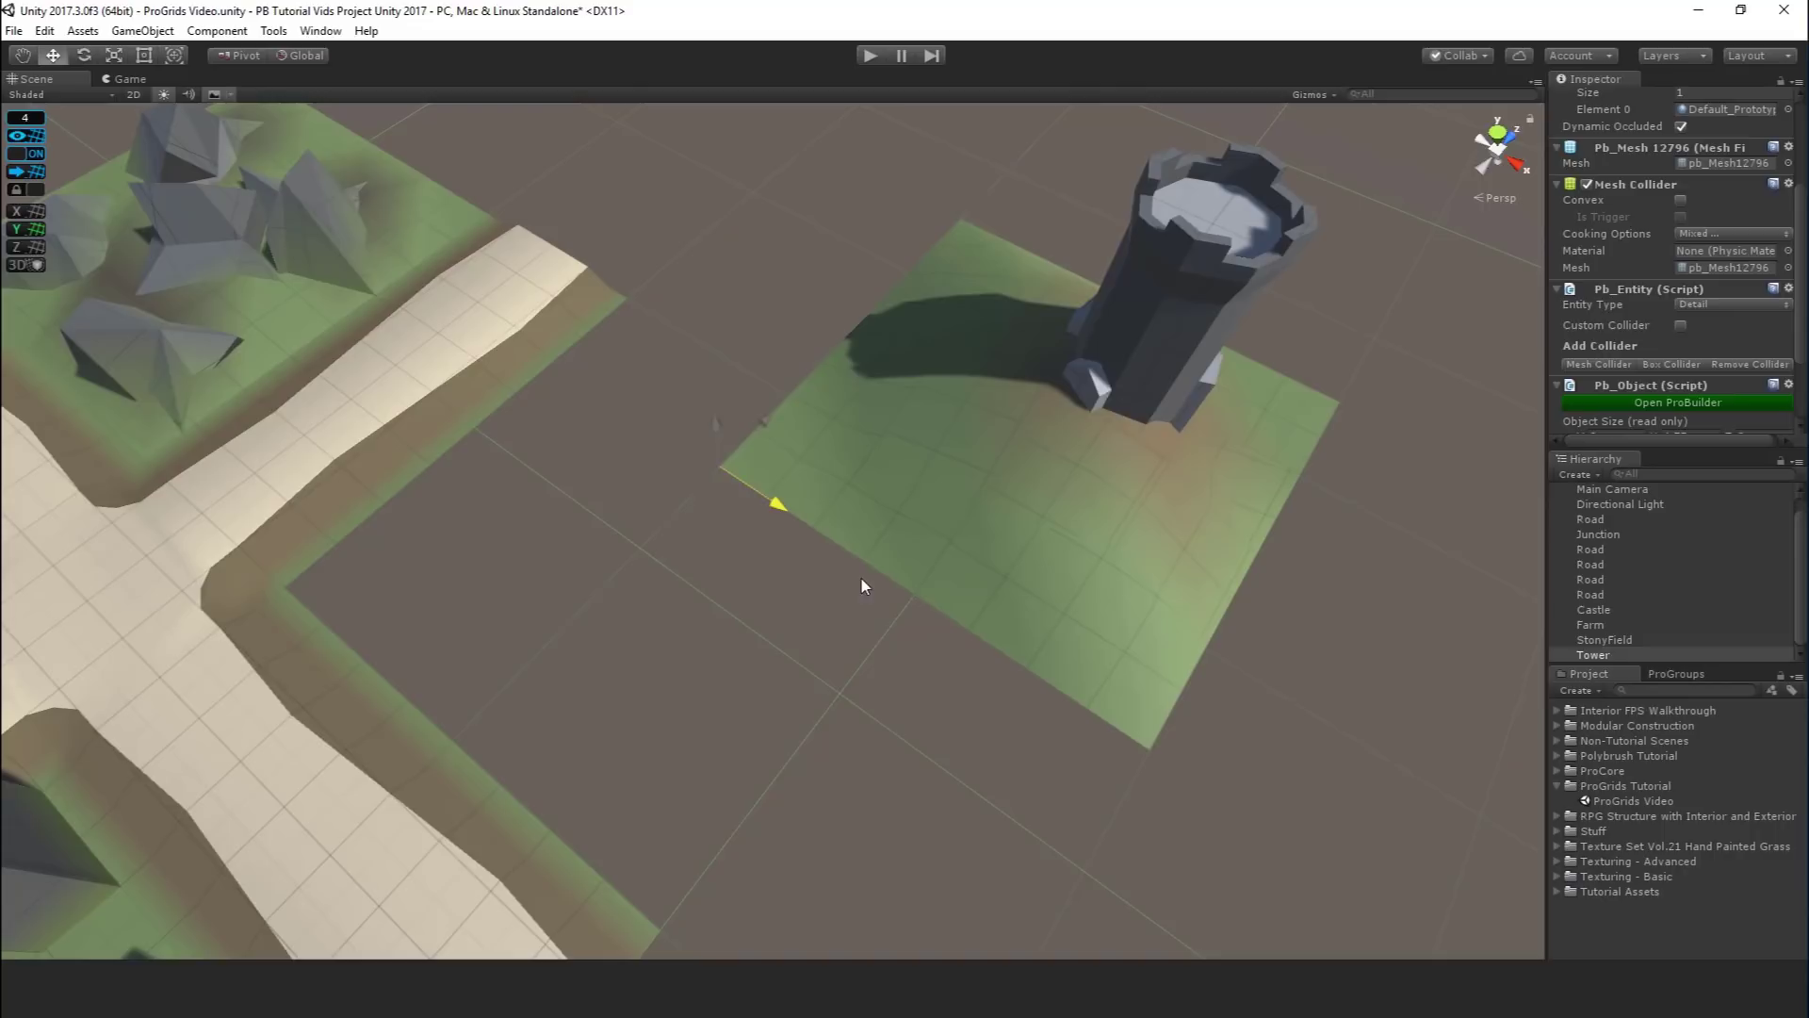
pyautogui.moveTo(765, 424); pyautogui.dragTo(874, 455)
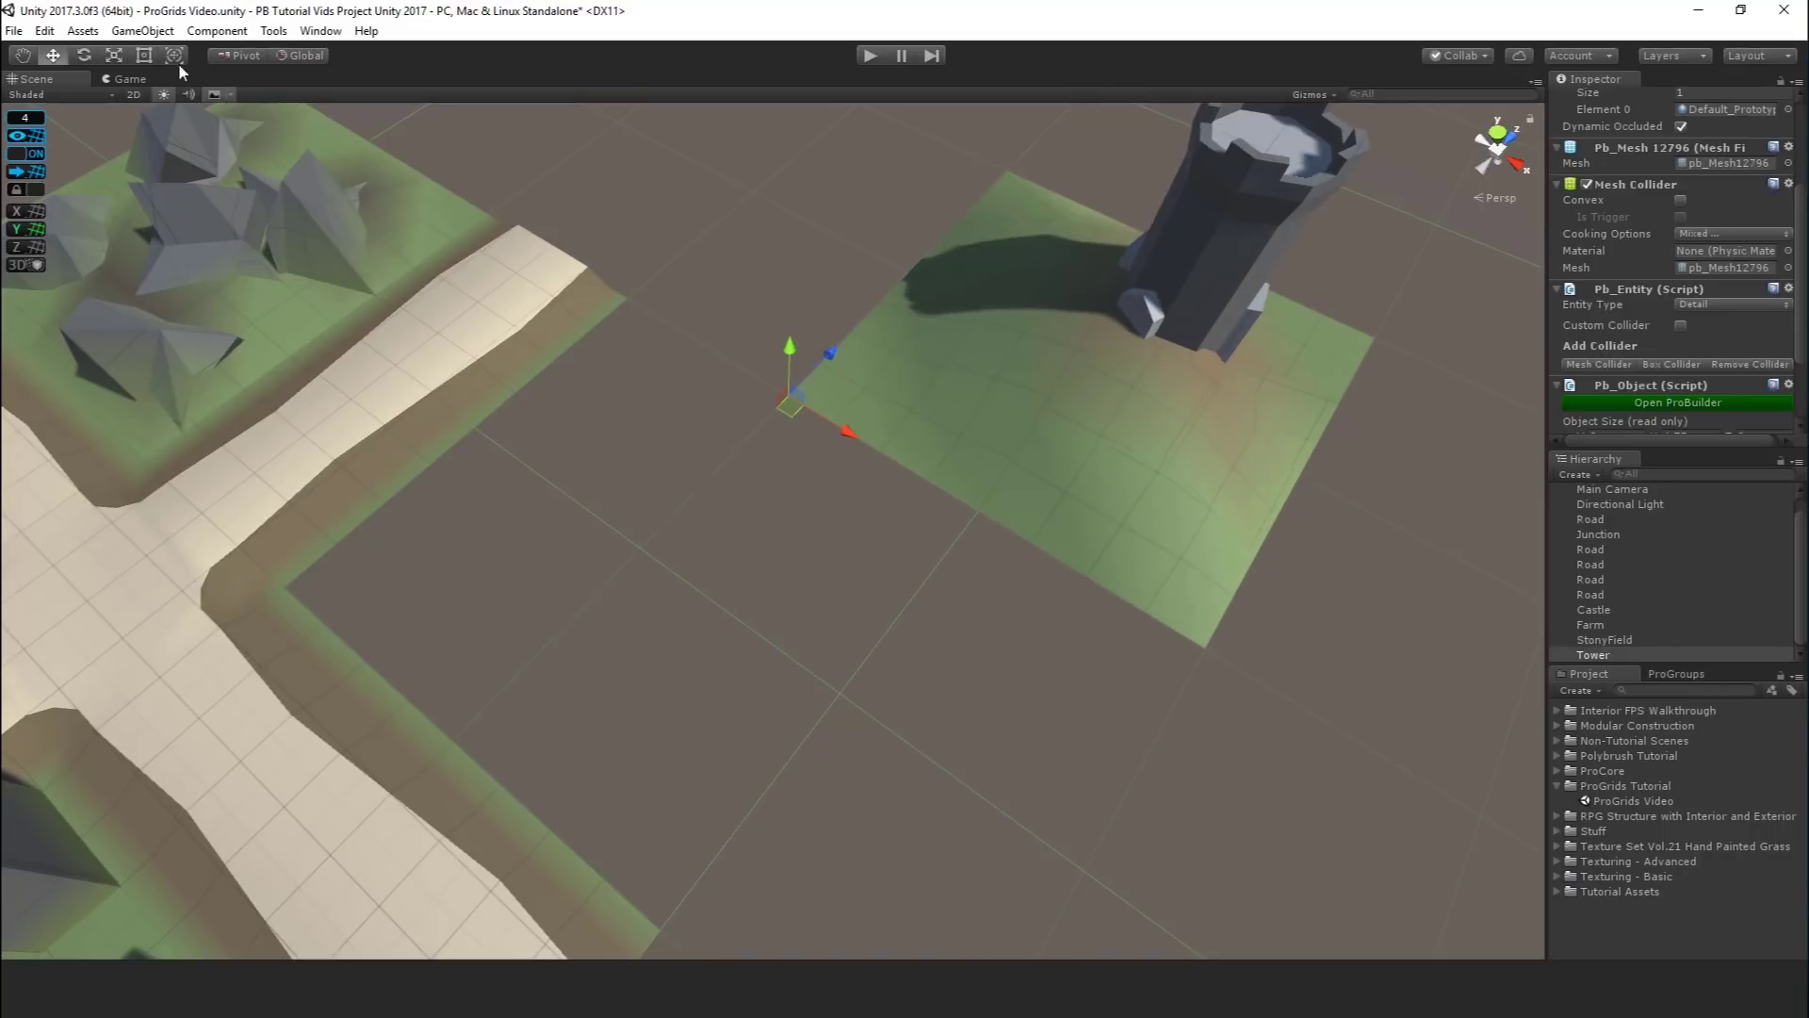
# - Review the grid colors, snap settings and shortcuts in the ProGrids preferences, and close them
pyautogui.click(44, 30)
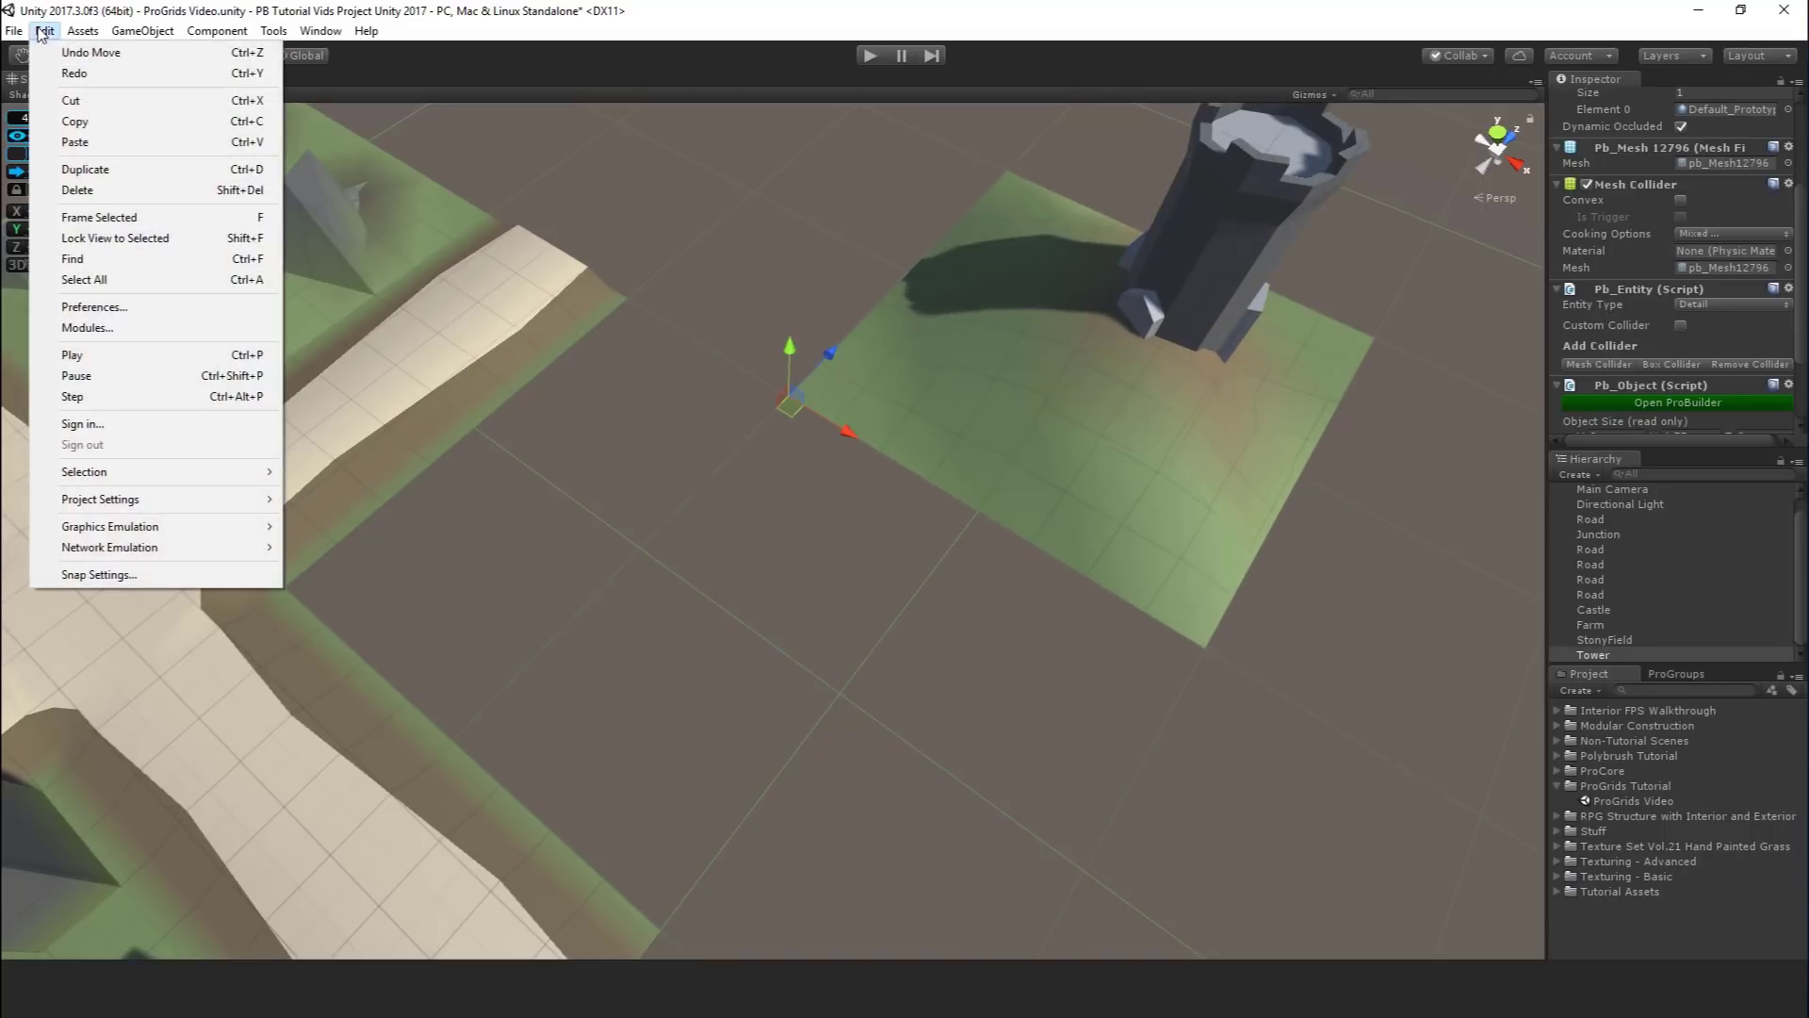
pyautogui.click(142, 308)
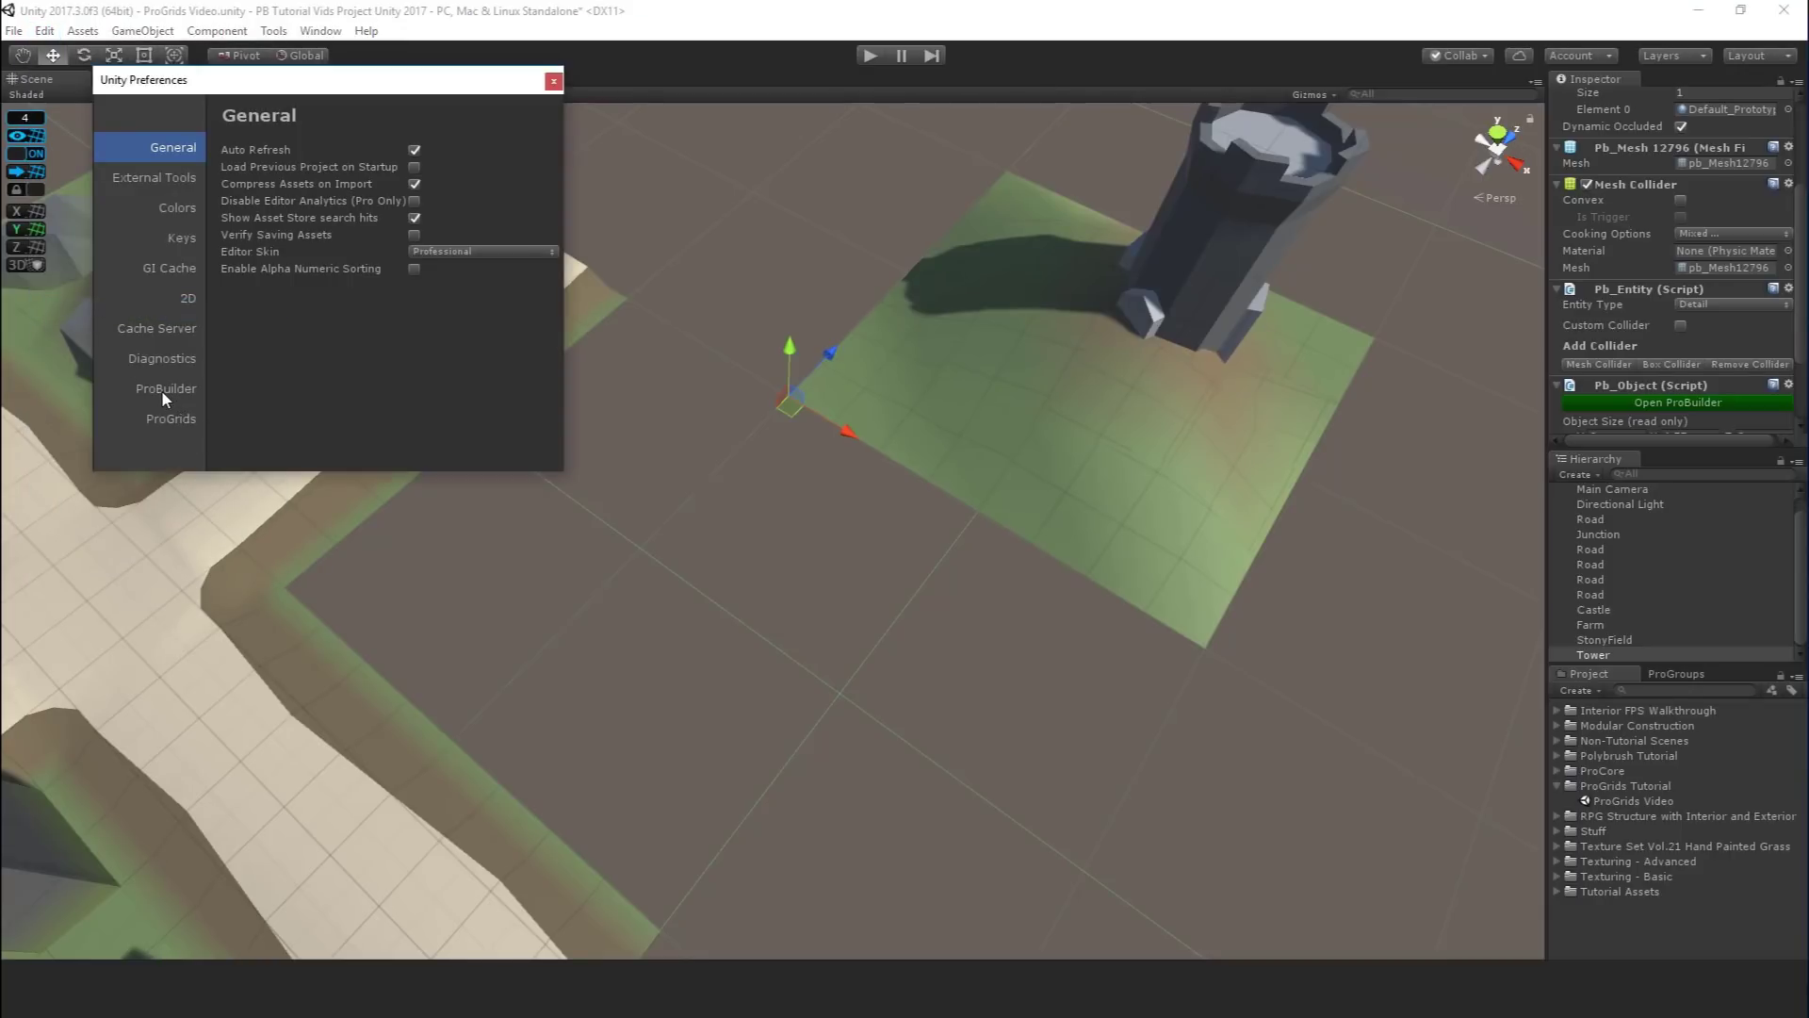
pyautogui.click(174, 420)
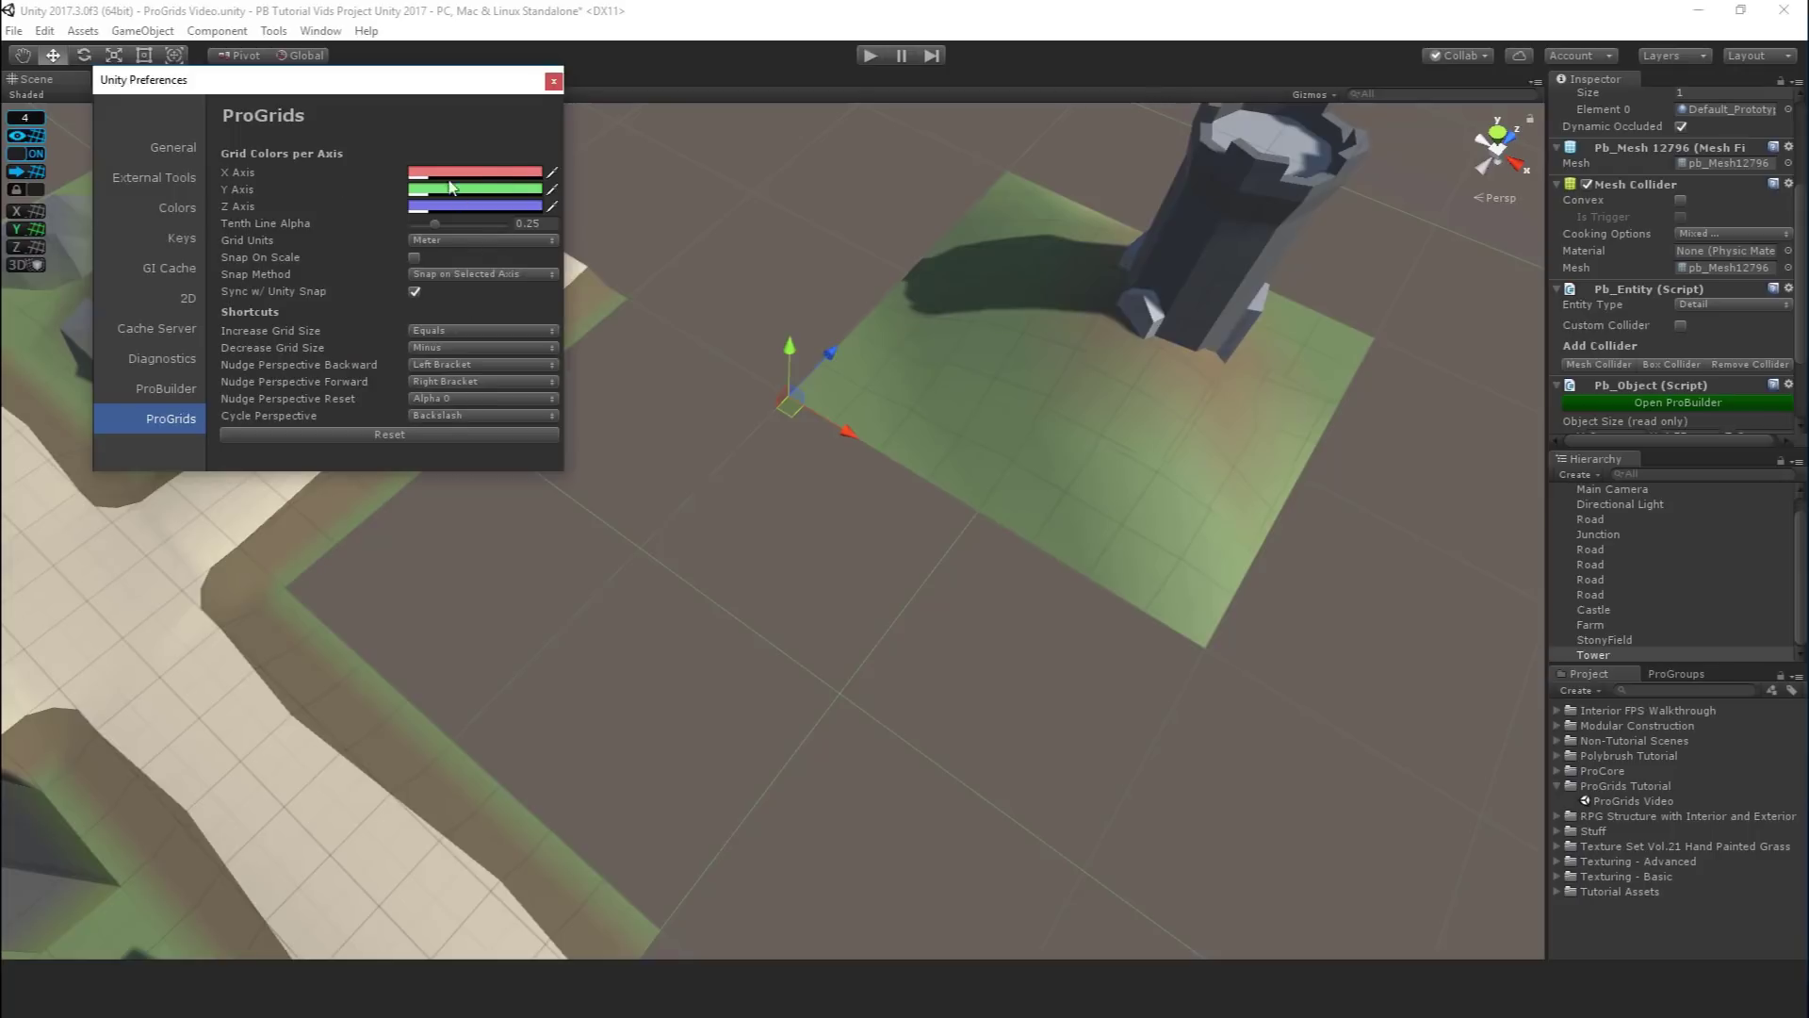
pyautogui.scroll(-1, 859, 512)
pyautogui.scroll(-5, 859, 519)
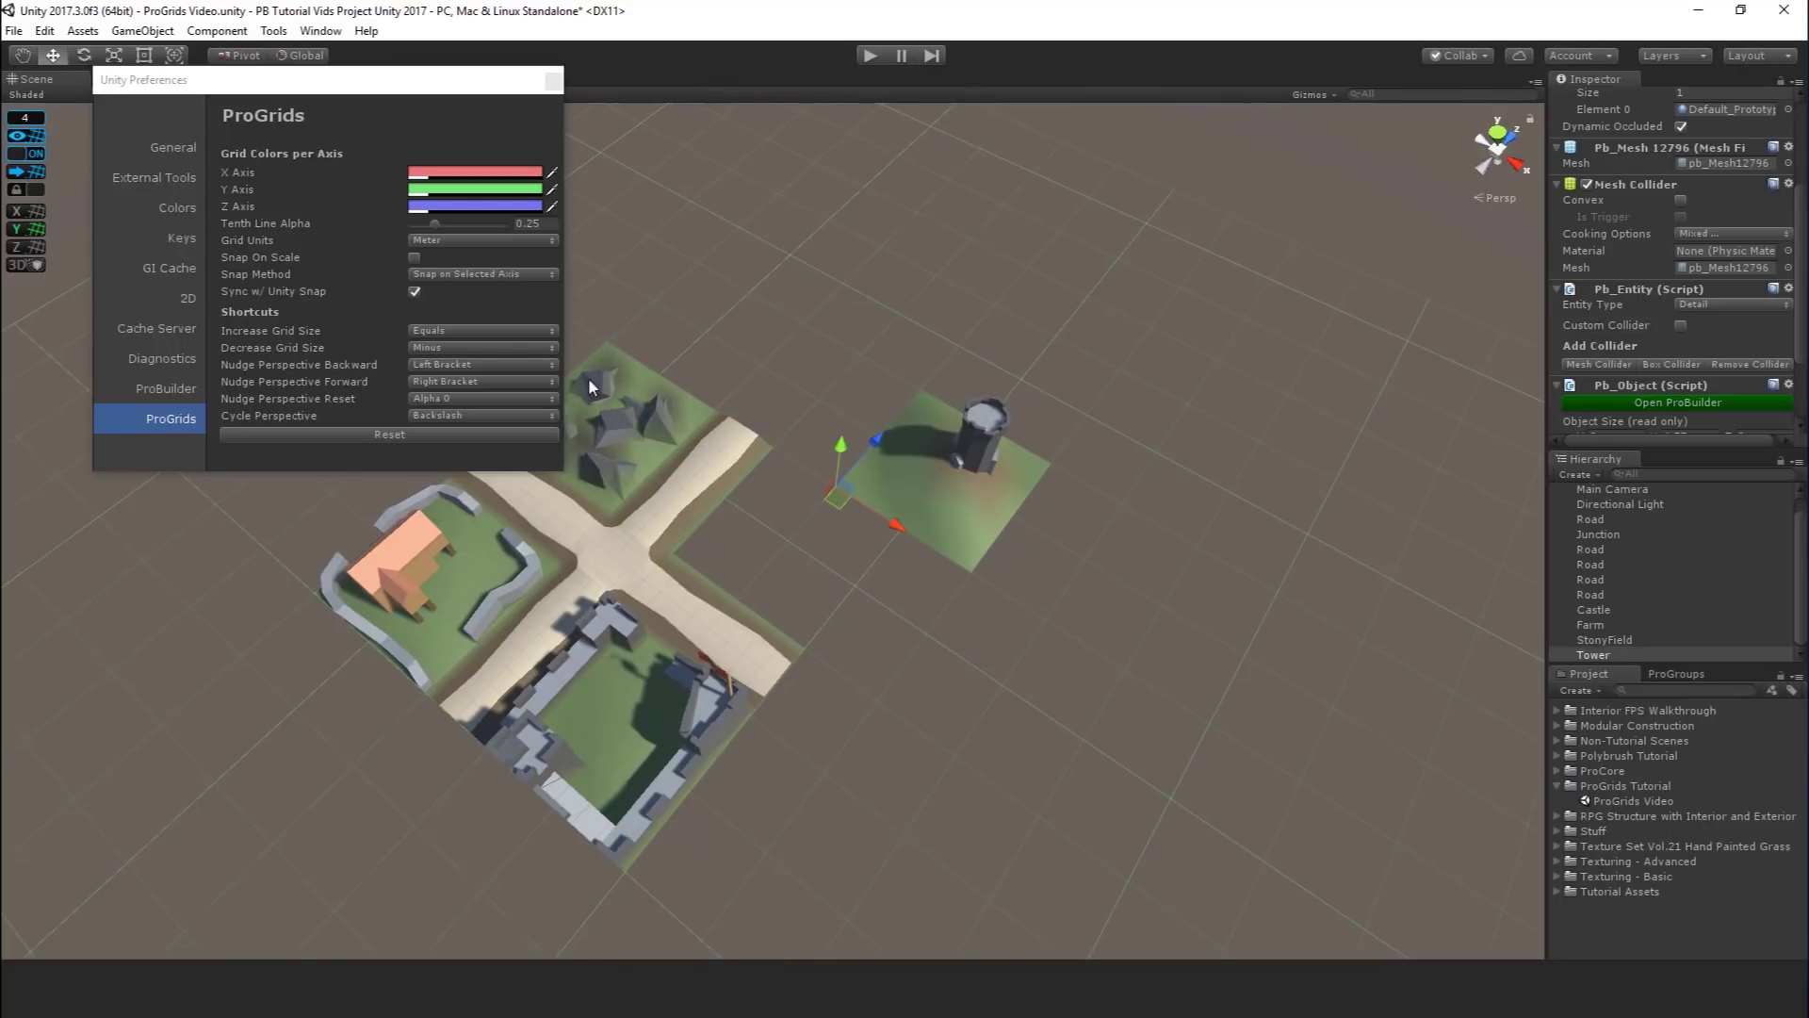
pyautogui.keyDown('alt'); pyautogui.moveTo(796, 686); pyautogui.dragTo(829, 541); pyautogui.keyUp('alt')
pyautogui.moveTo(827, 540); pyautogui.dragTo(939, 510, button='middle')
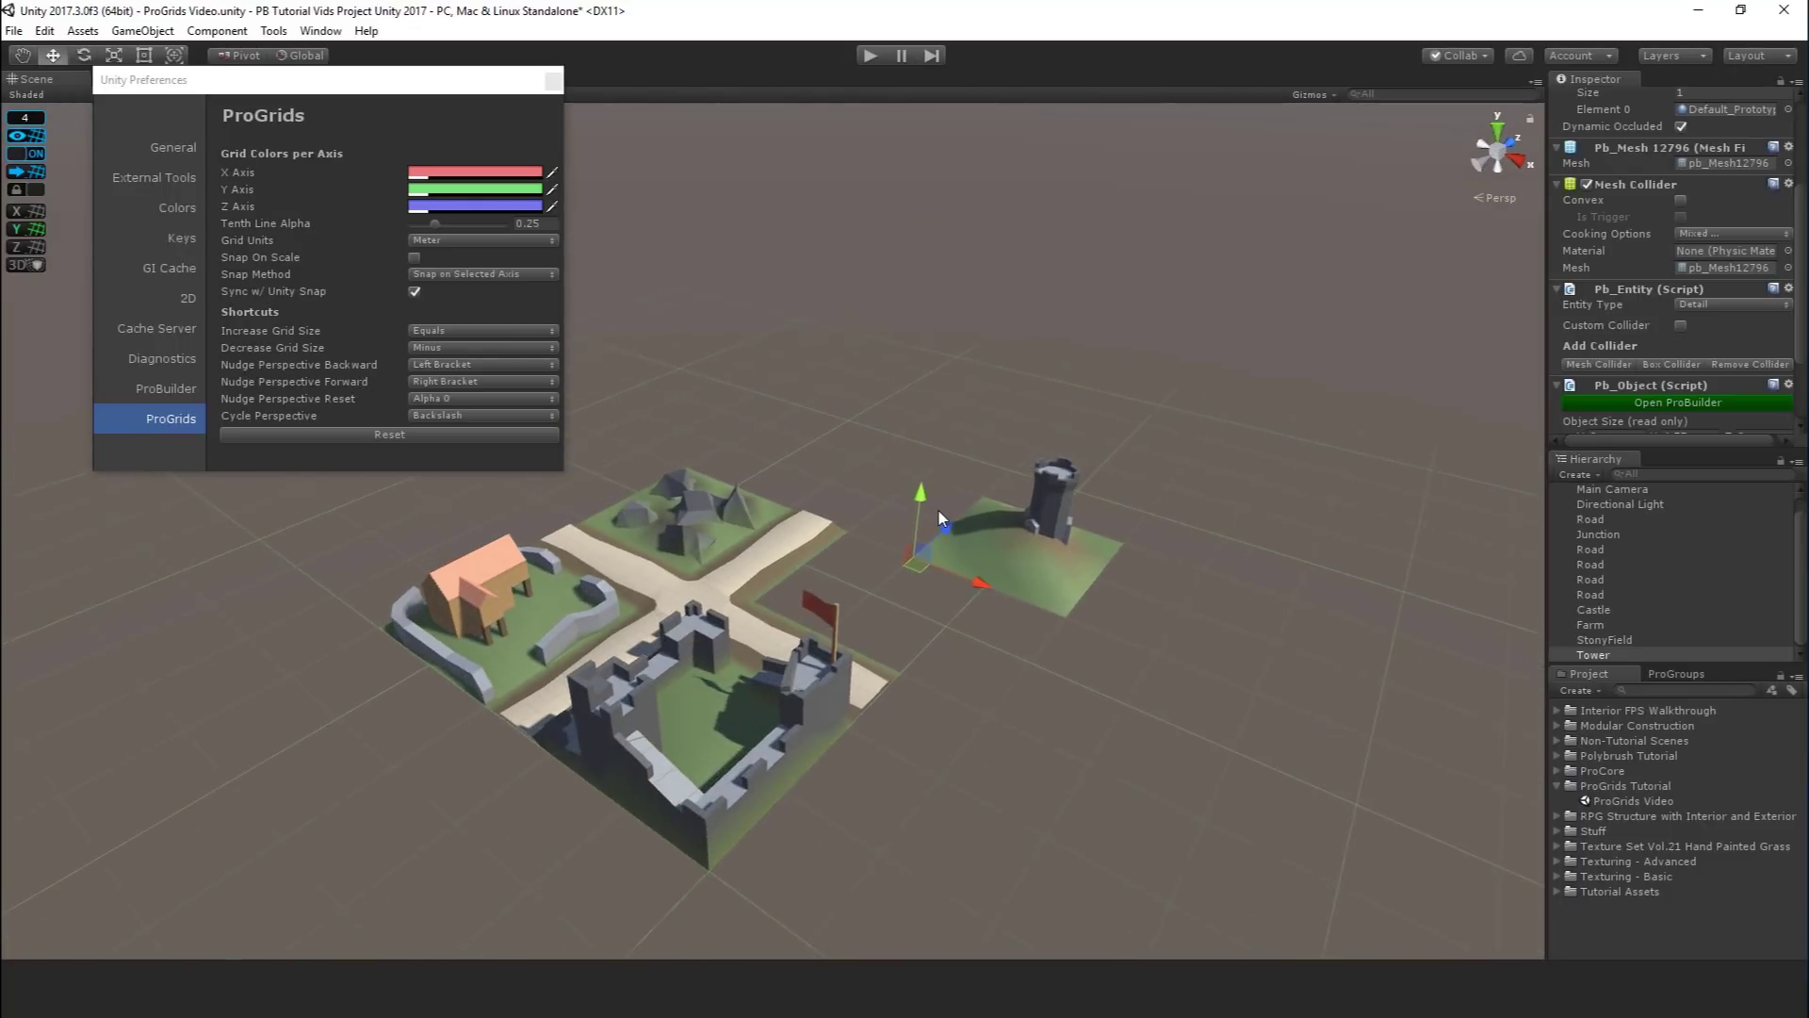
pyautogui.scroll(3, 924, 507)
pyautogui.moveTo(818, 468); pyautogui.dragTo(860, 396, button='middle')
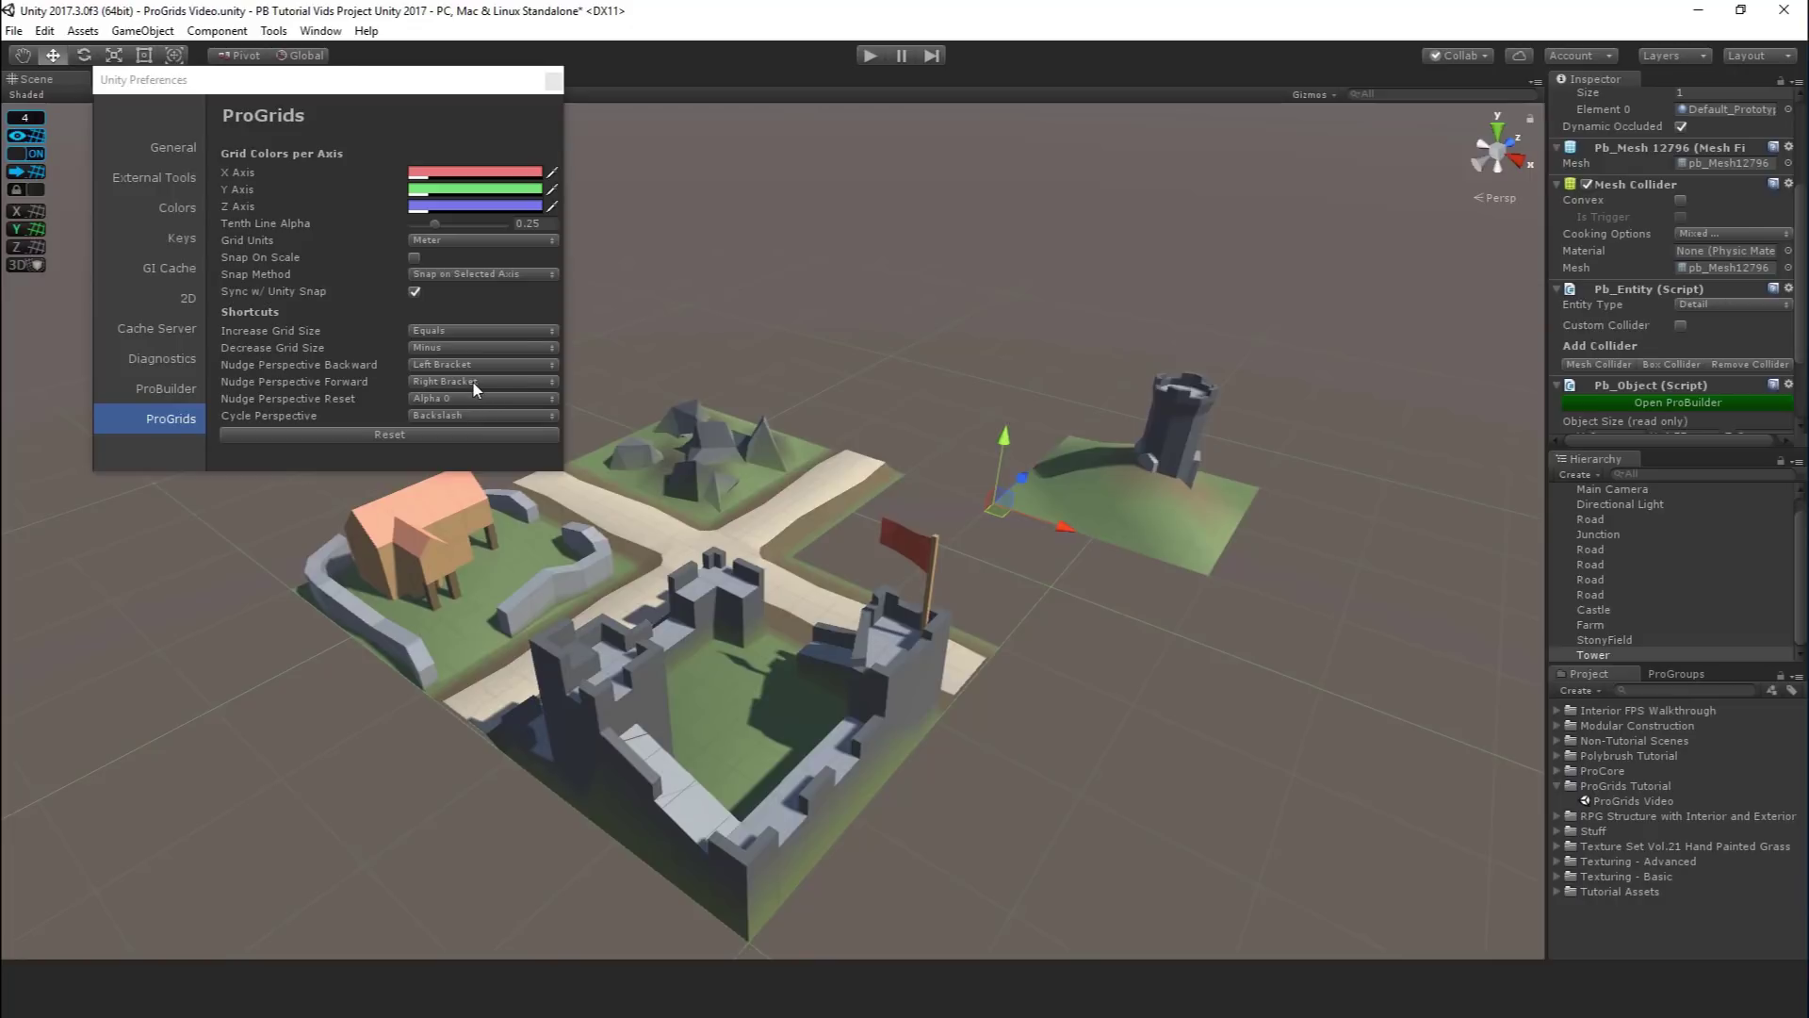
pyautogui.click(554, 80)
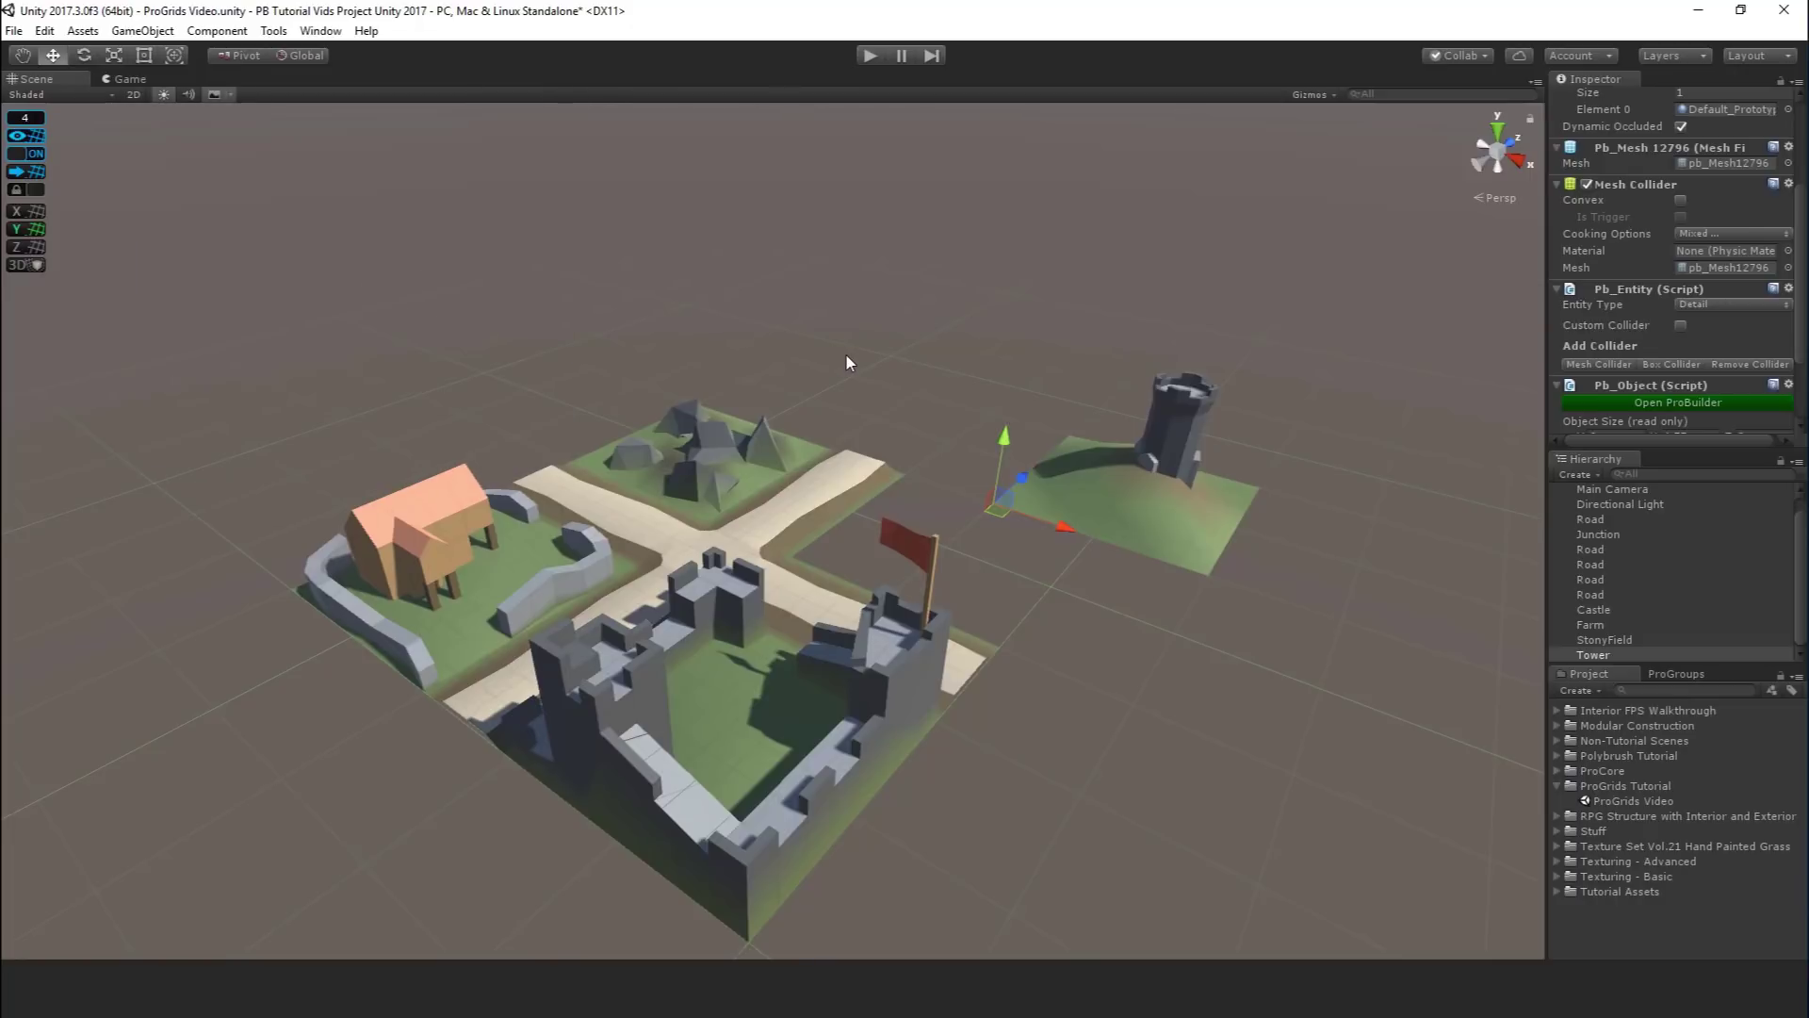
# - Snap the Tower tile back into its corner beside the road junction
pyautogui.scroll(-1, 847, 354)
pyautogui.keyDown('alt'); pyautogui.moveTo(846, 354); pyautogui.dragTo(829, 422); pyautogui.keyUp('alt')
pyautogui.moveTo(828, 422); pyautogui.dragTo(914, 363, button='middle')
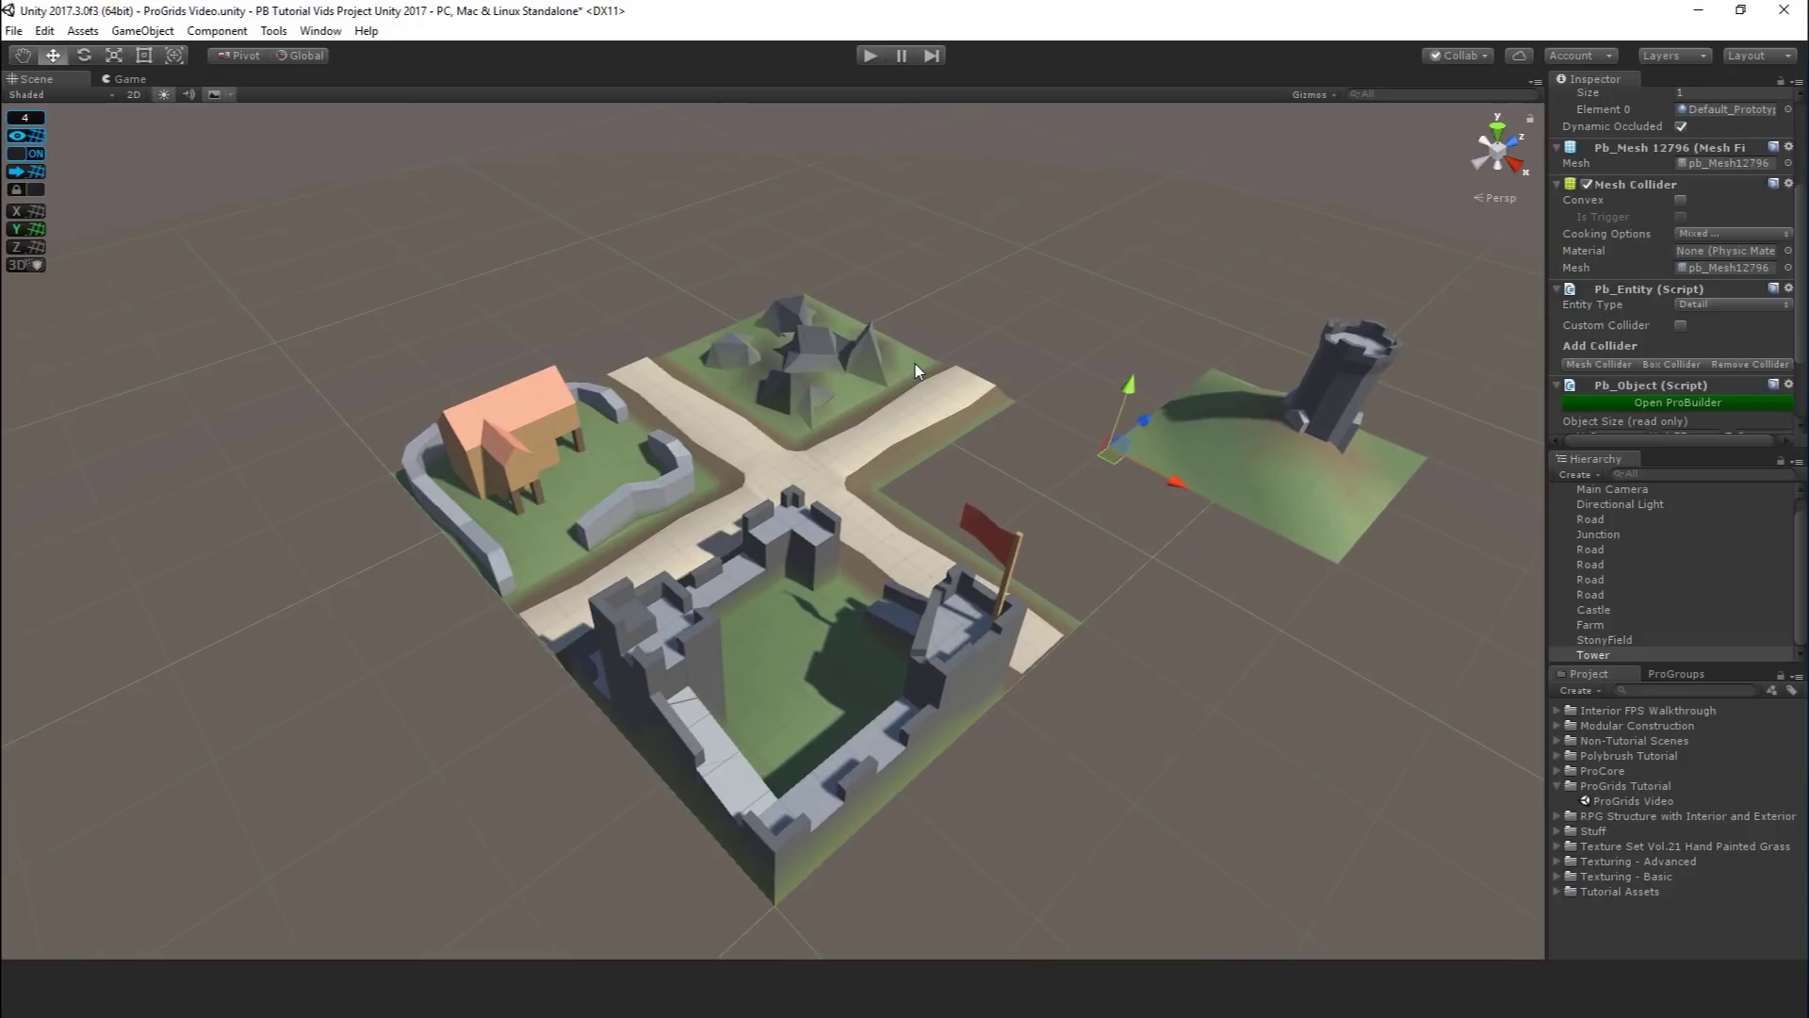
pyautogui.moveTo(1122, 461); pyautogui.dragTo(885, 507)
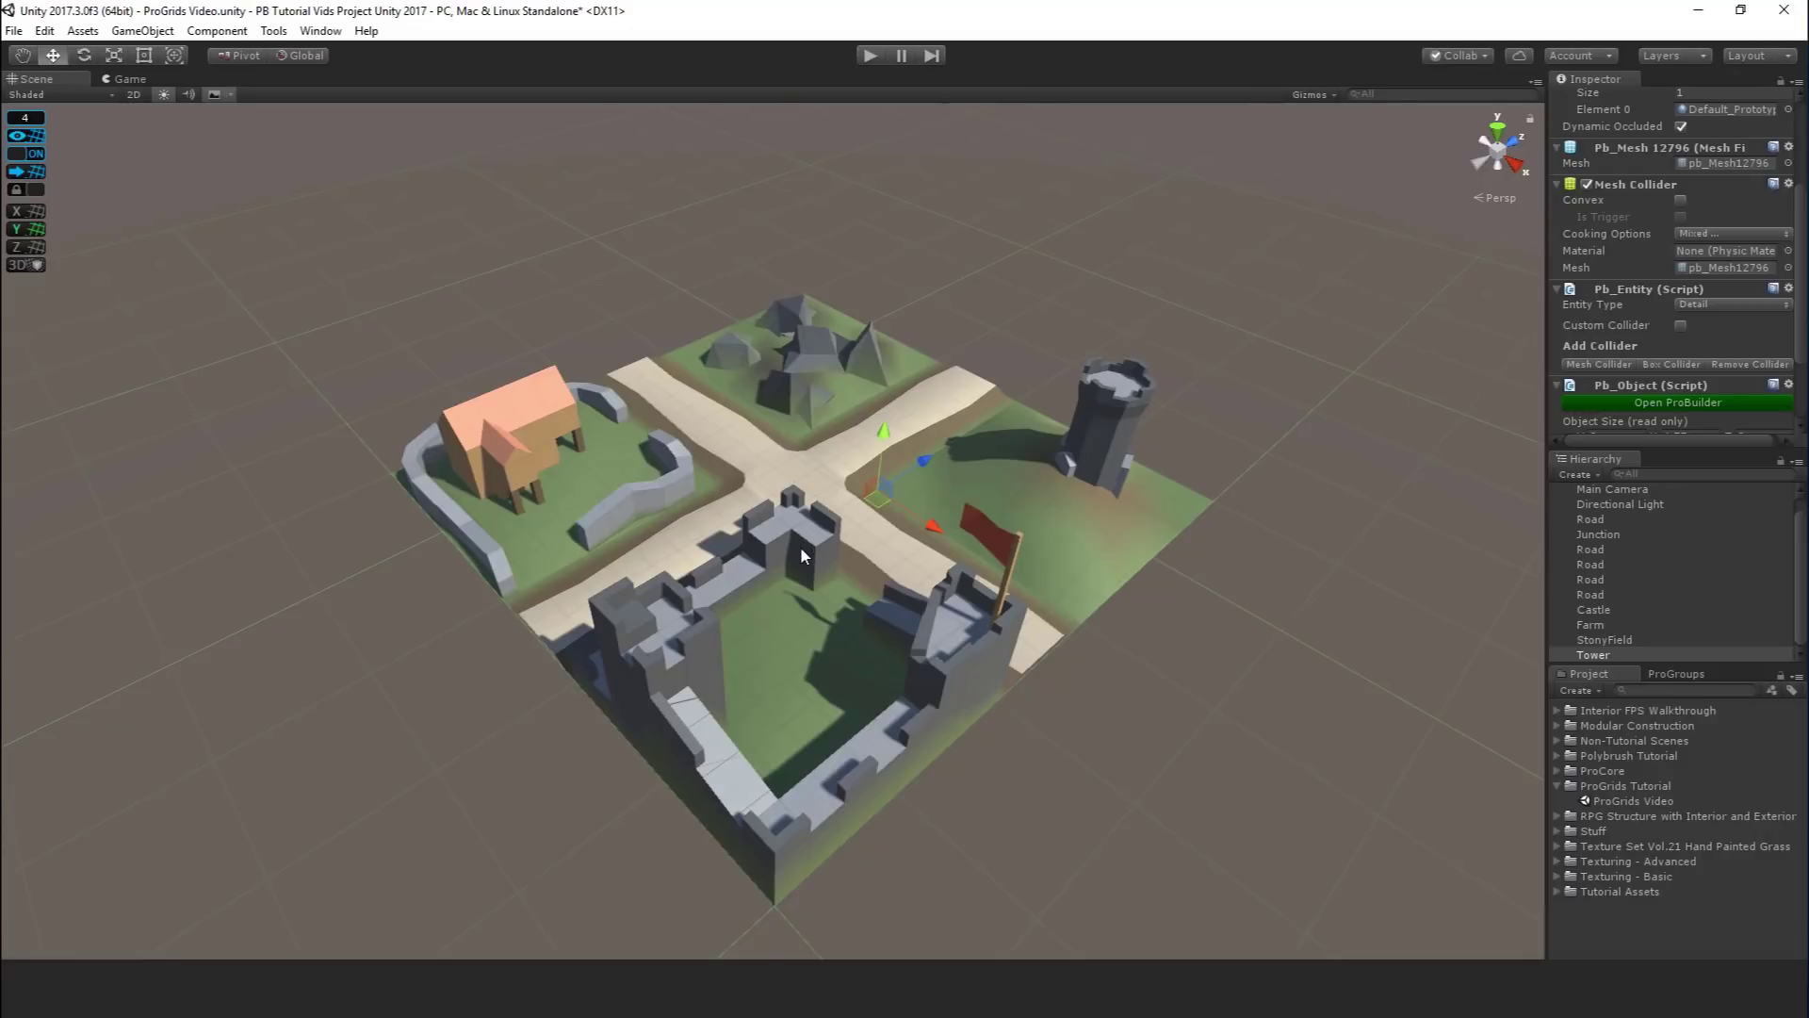
pyautogui.scroll(4, 800, 546)
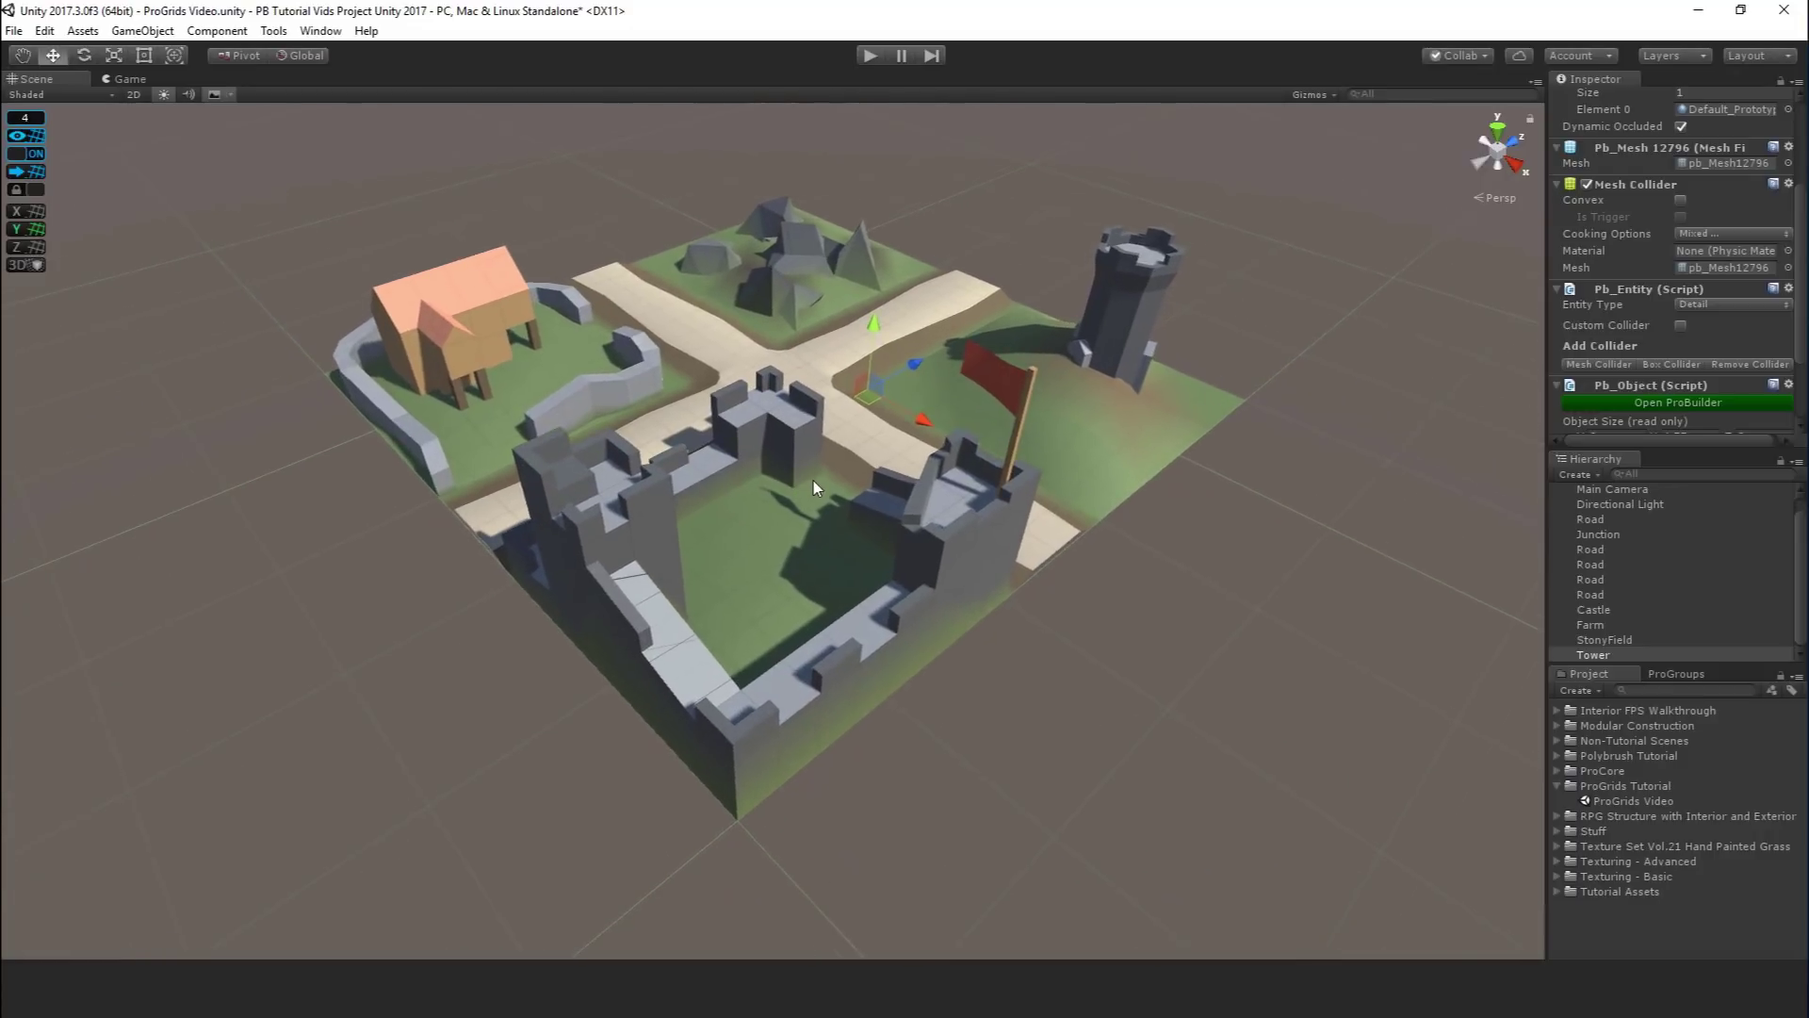
pyautogui.scroll(1, 814, 482)
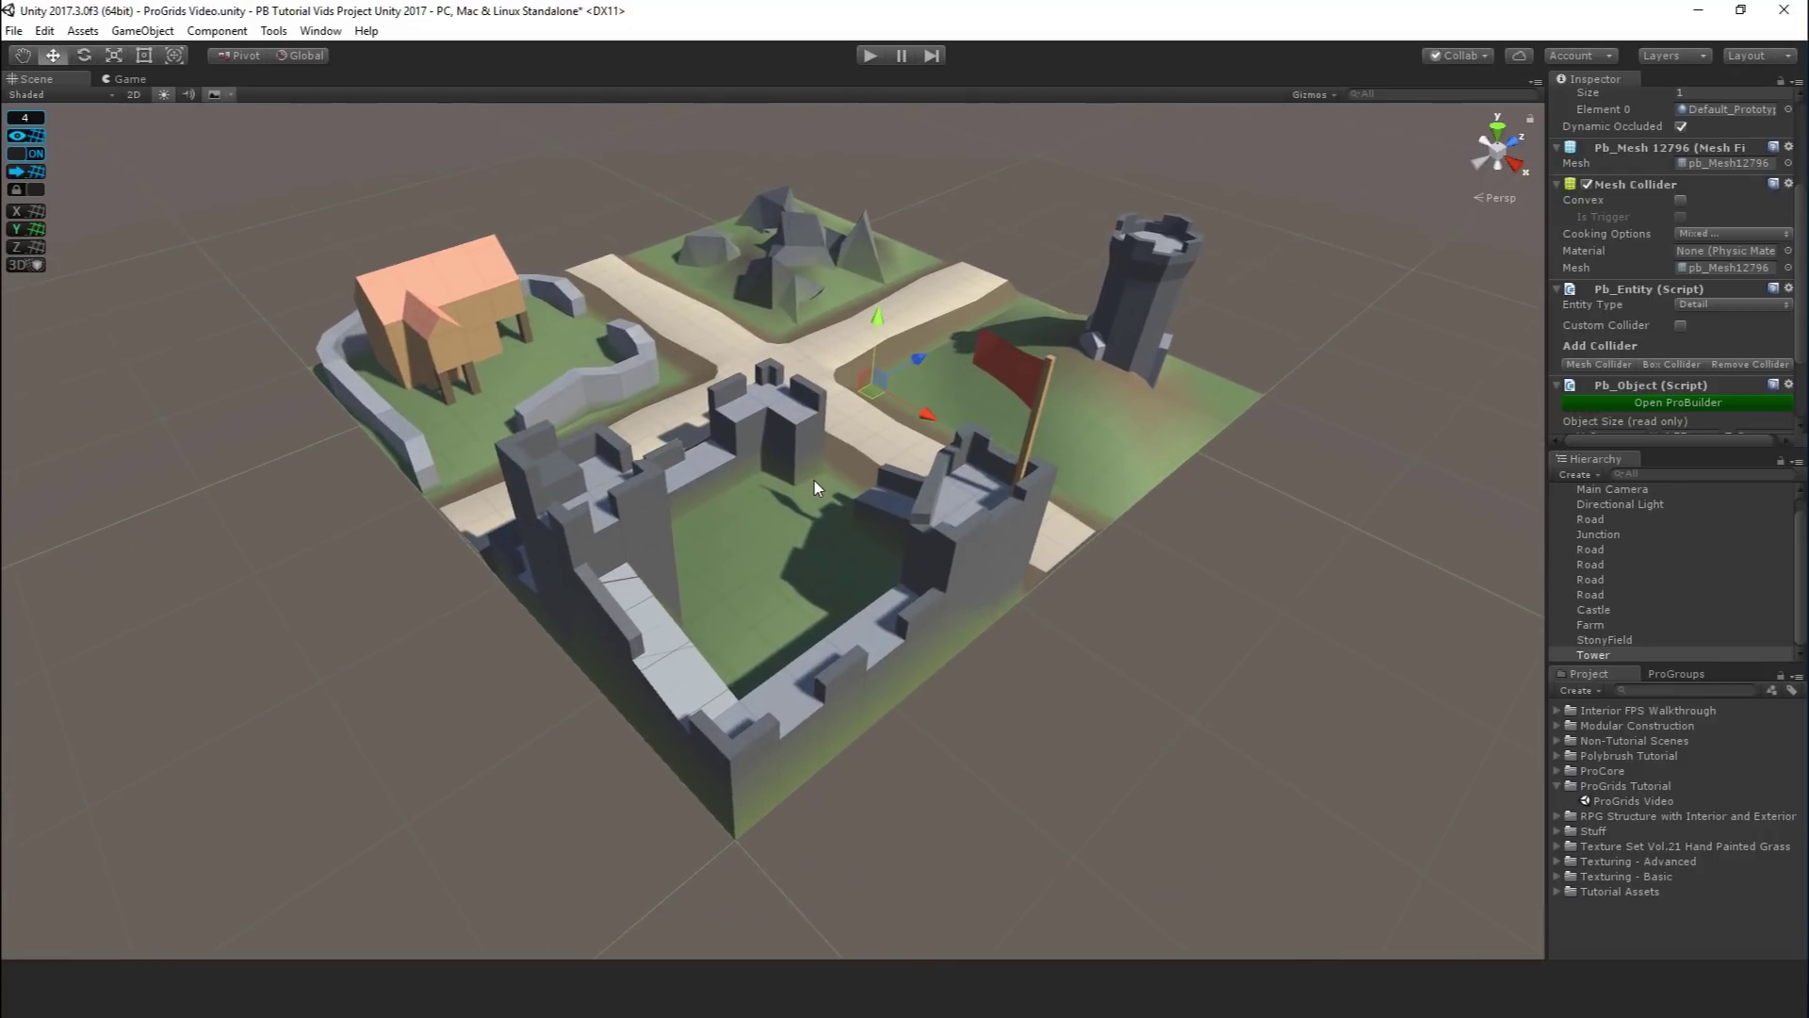